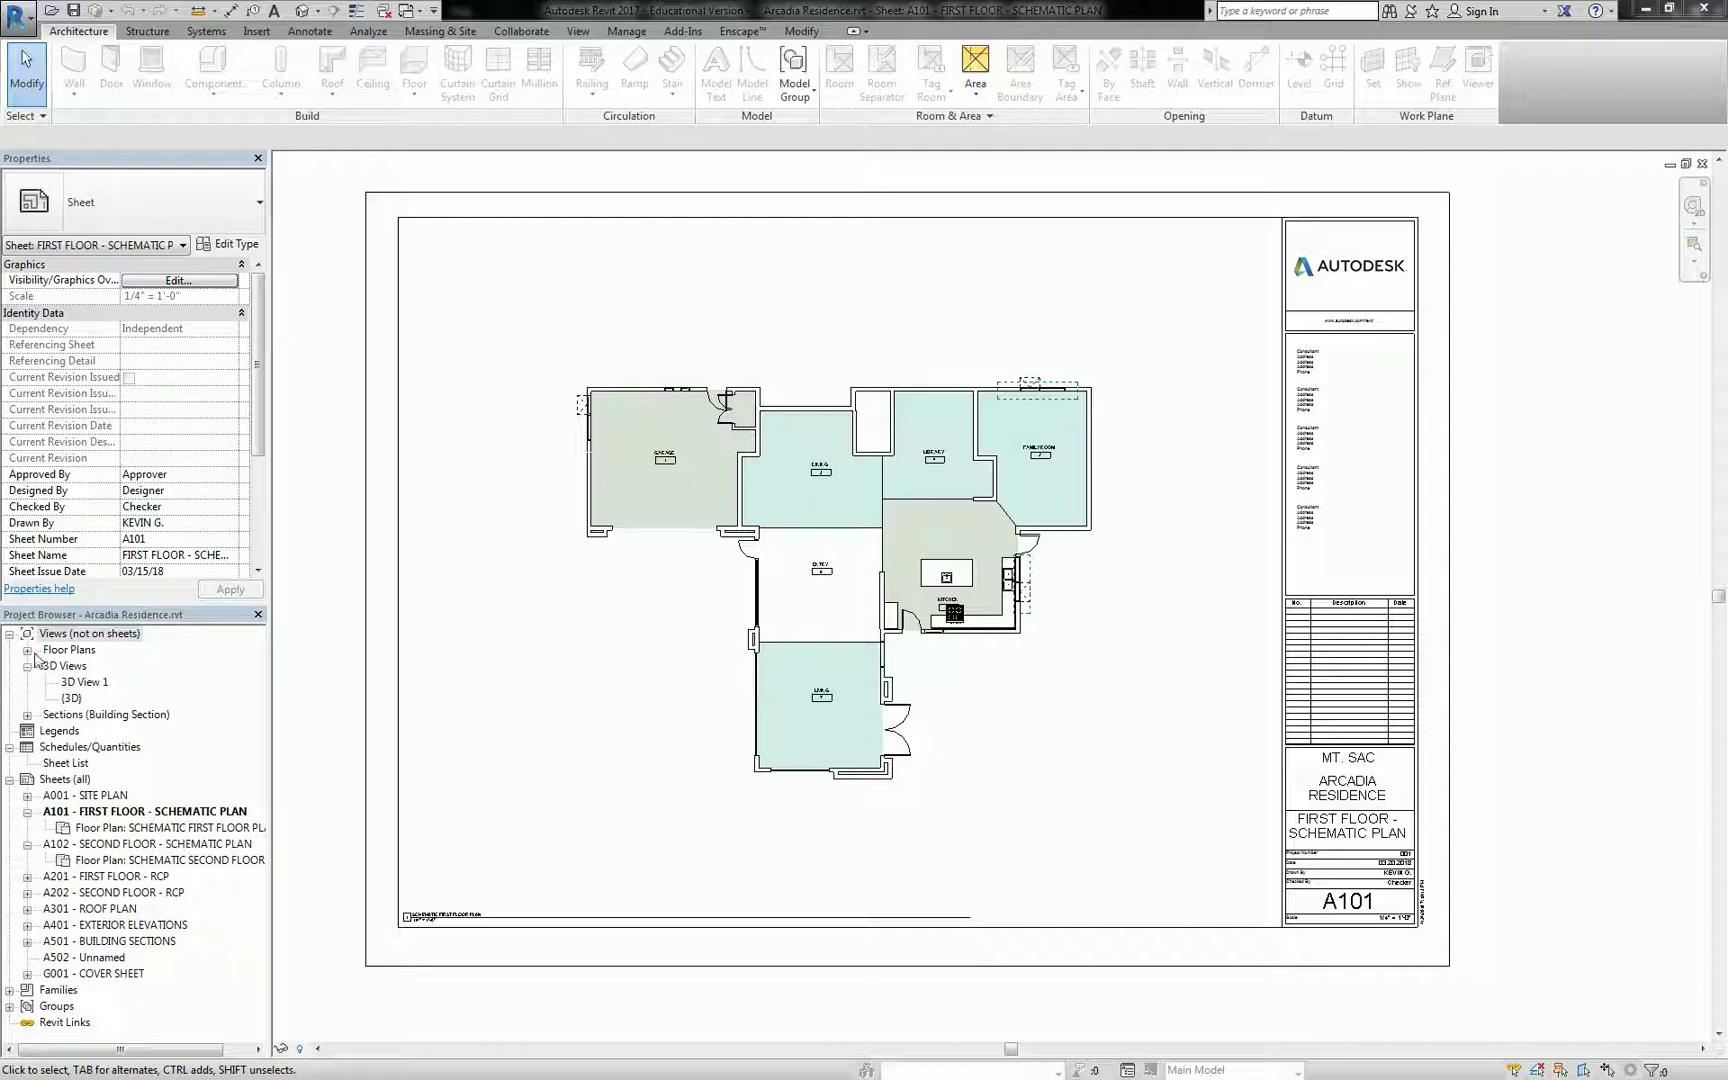
left_click(22, 18)
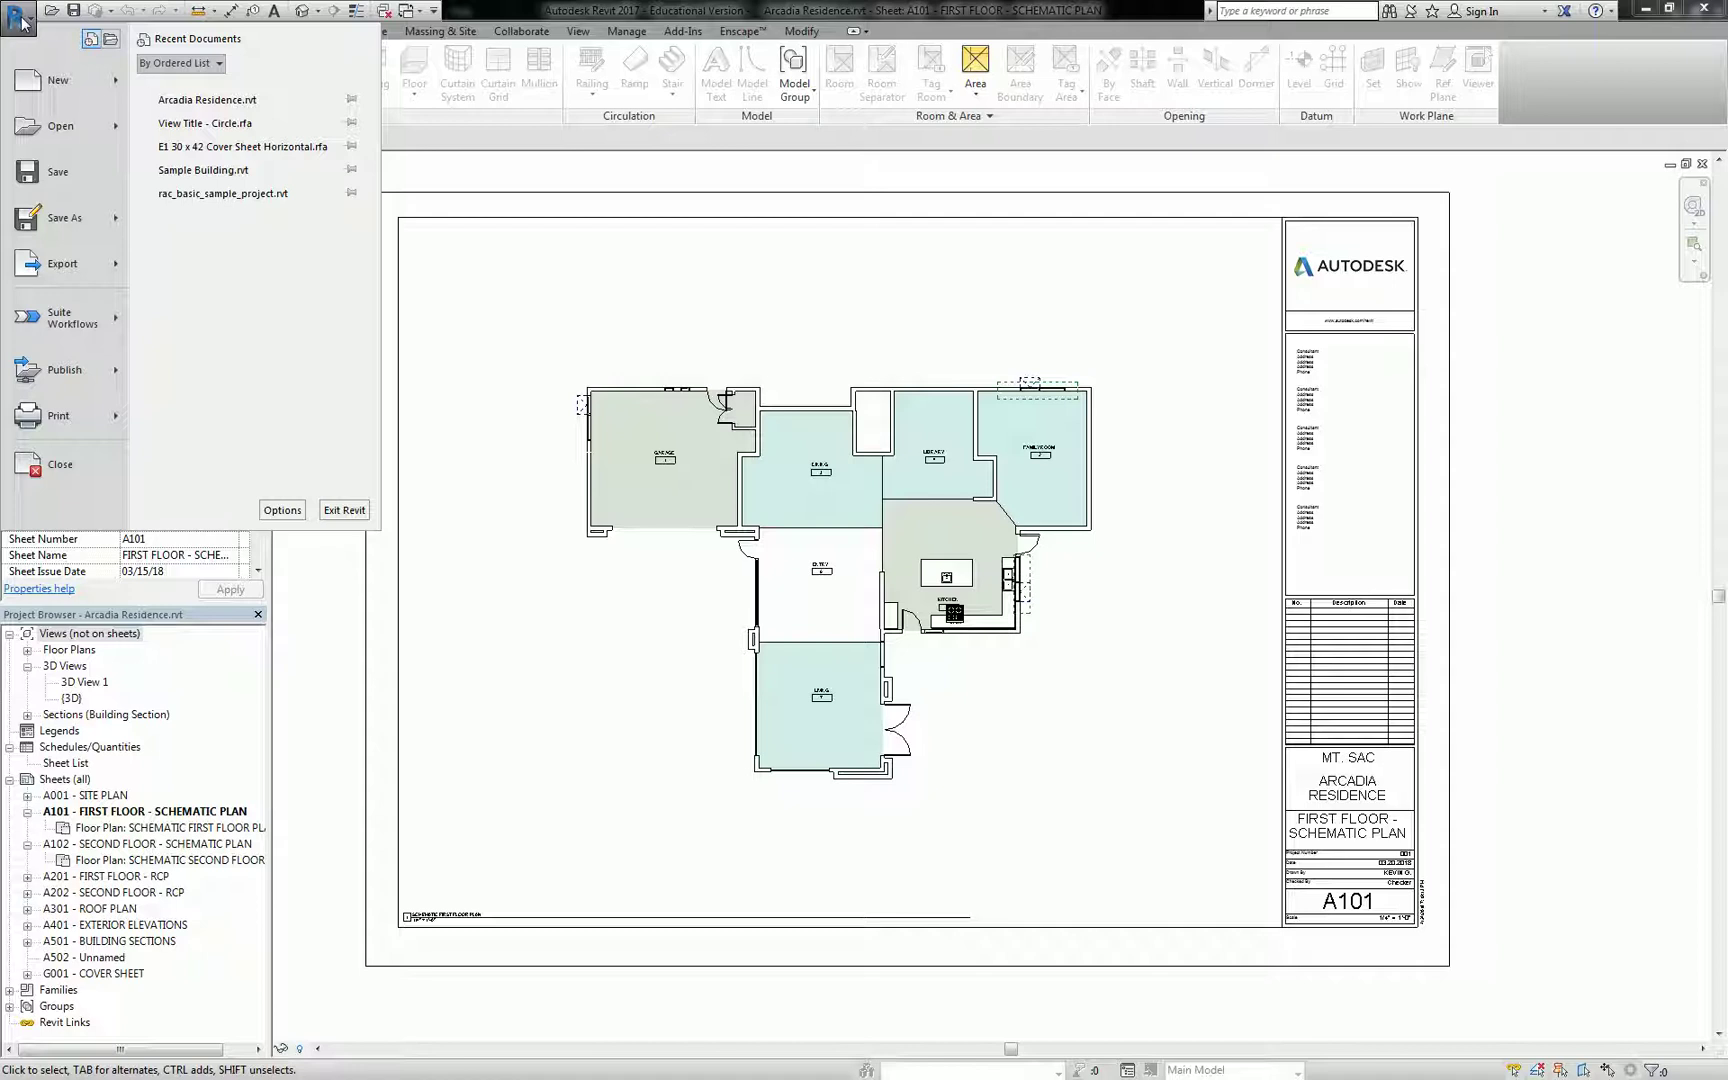
left_click(62, 420)
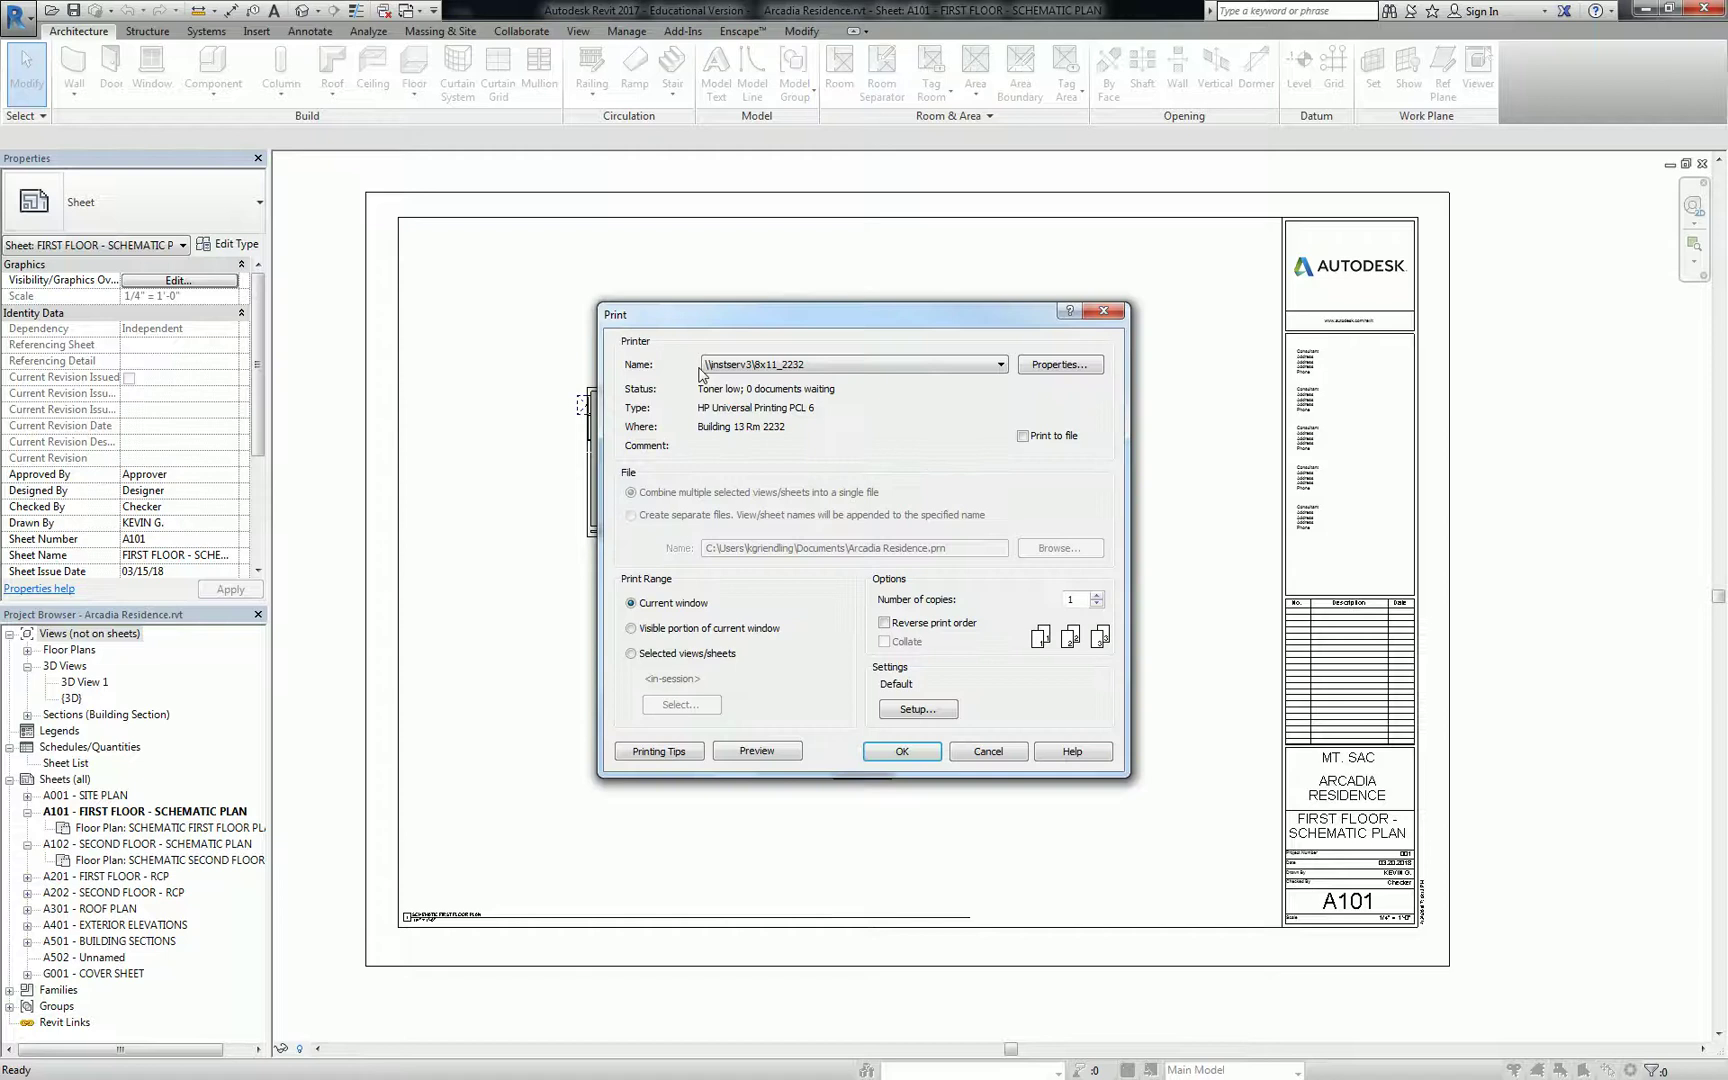
left_click(1103, 311)
Step: Open the print settings for sheet A101 and choose Adobe PDF as the printer
left_click(18, 17)
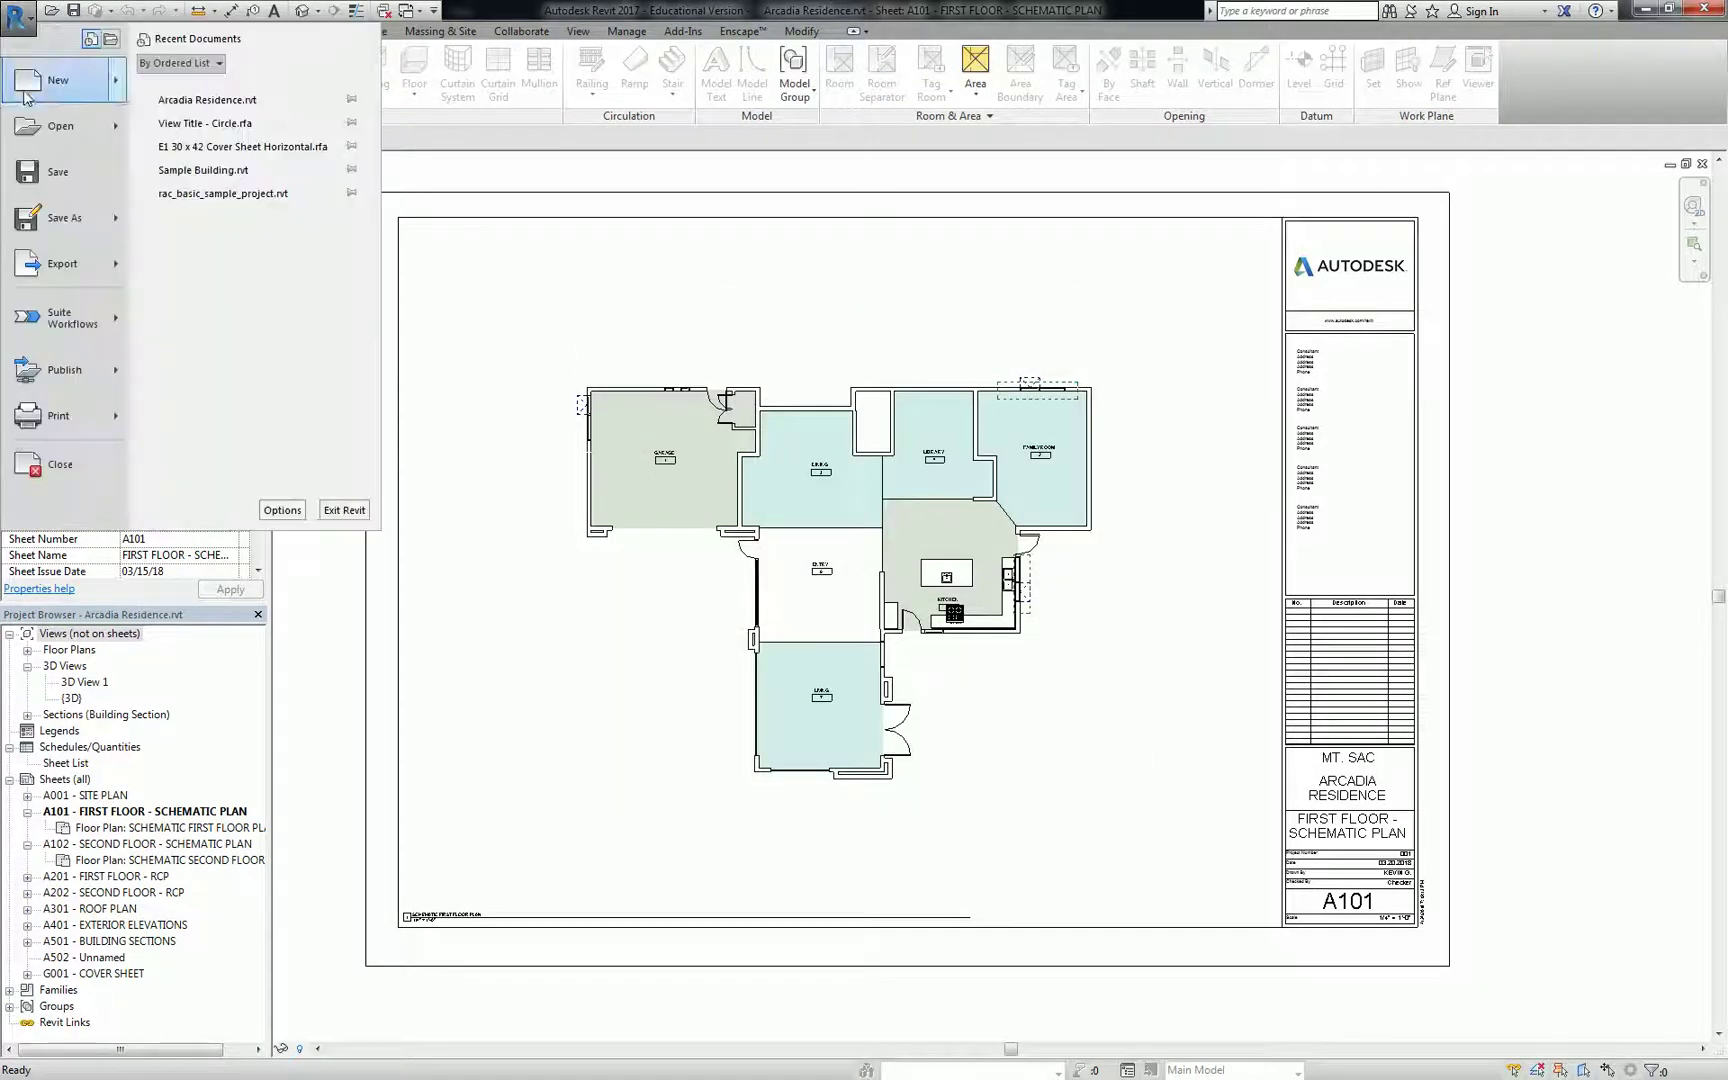
mouse_move(82, 270)
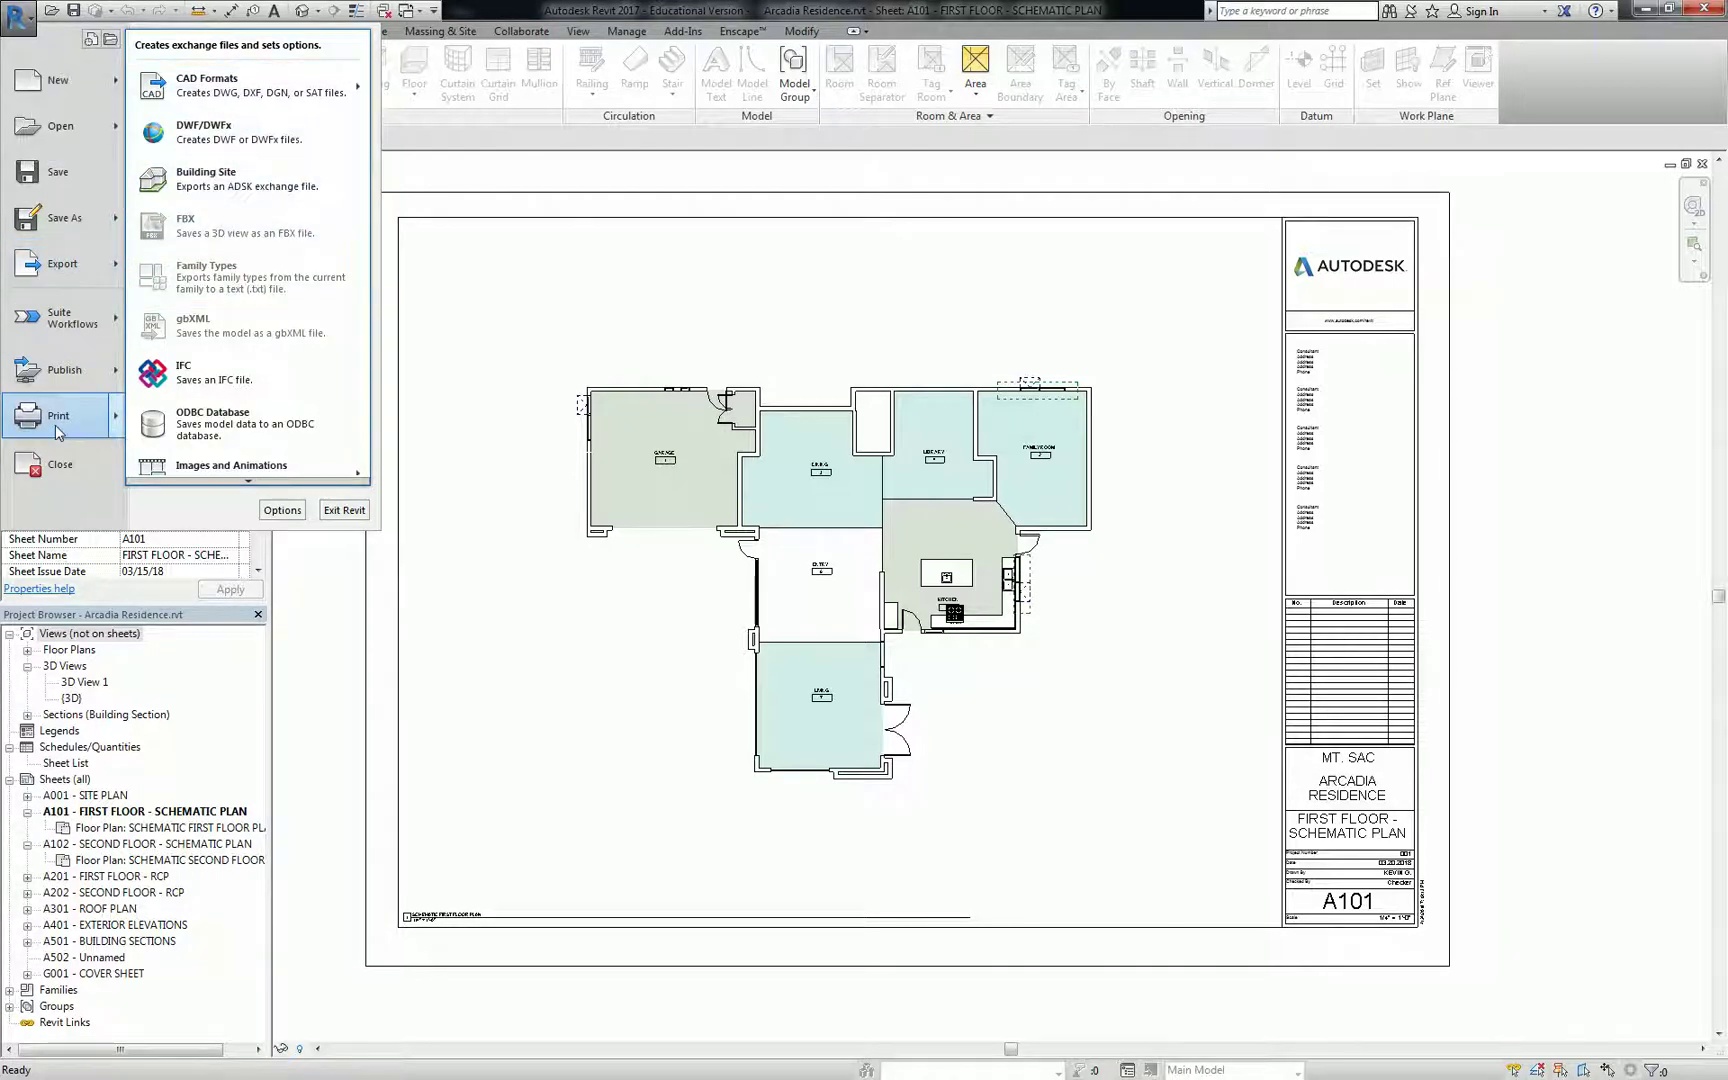
mouse_move(57, 432)
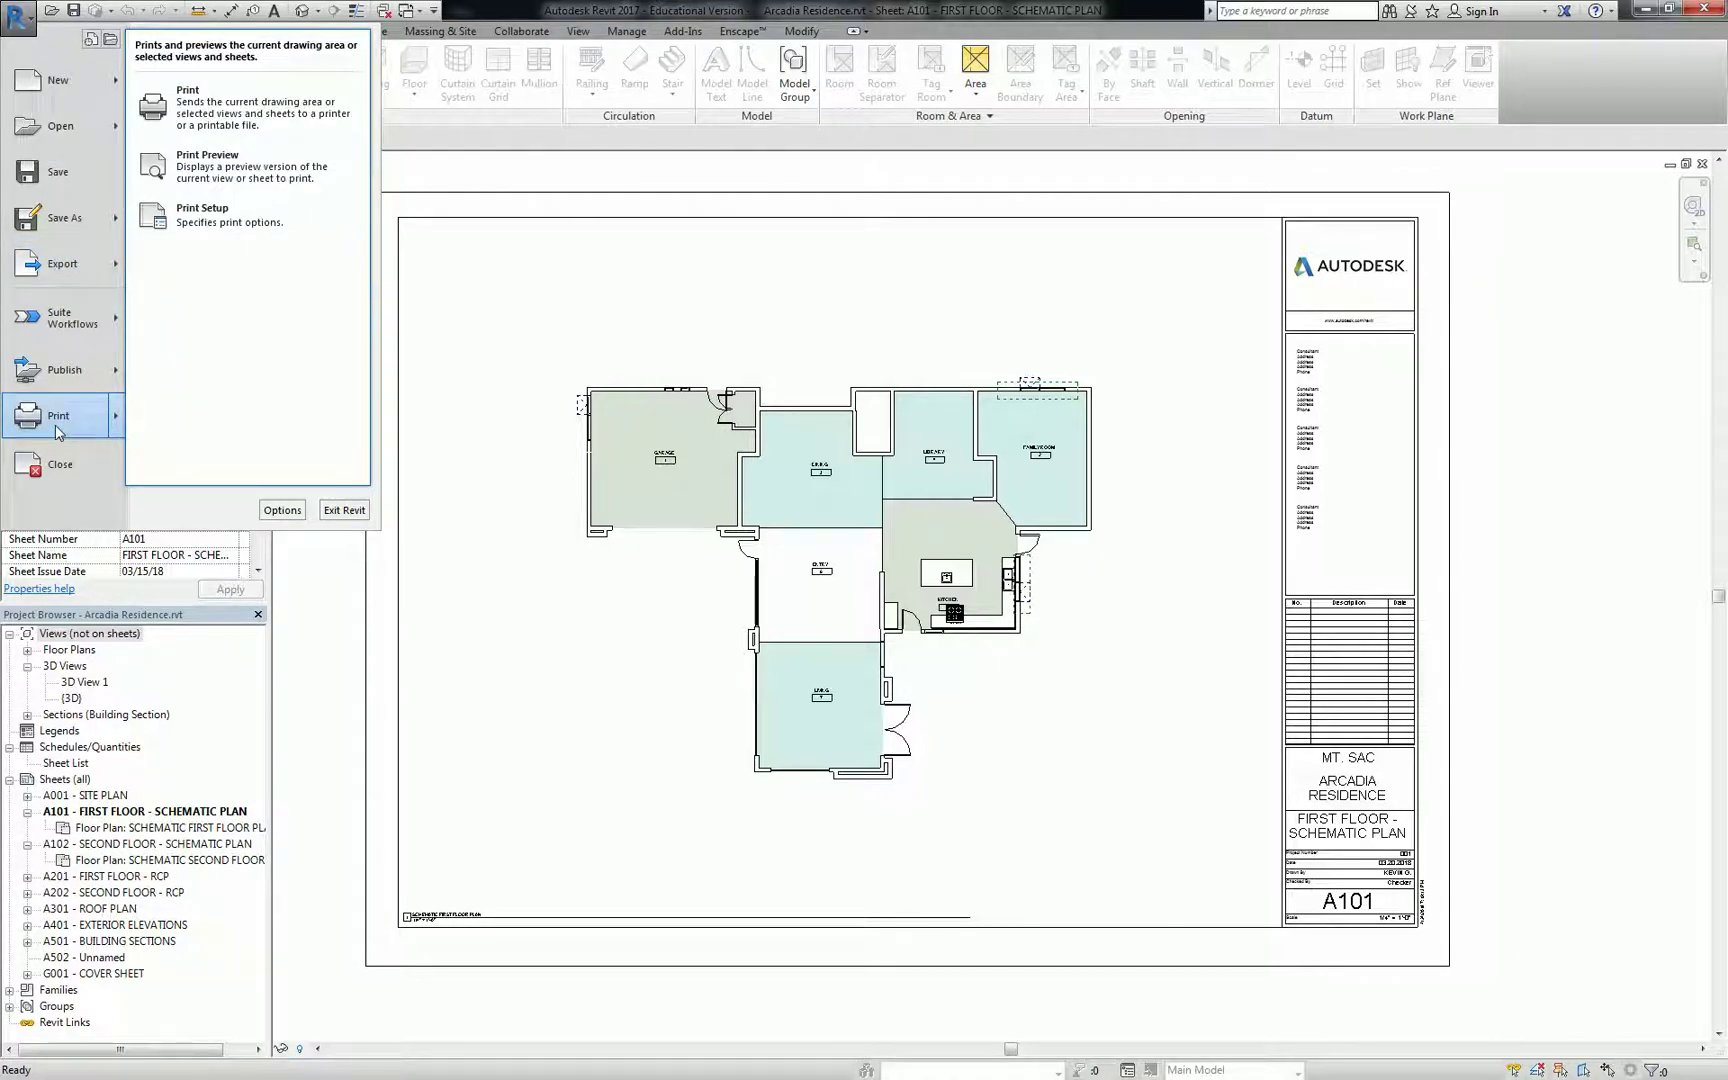
left_click(57, 430)
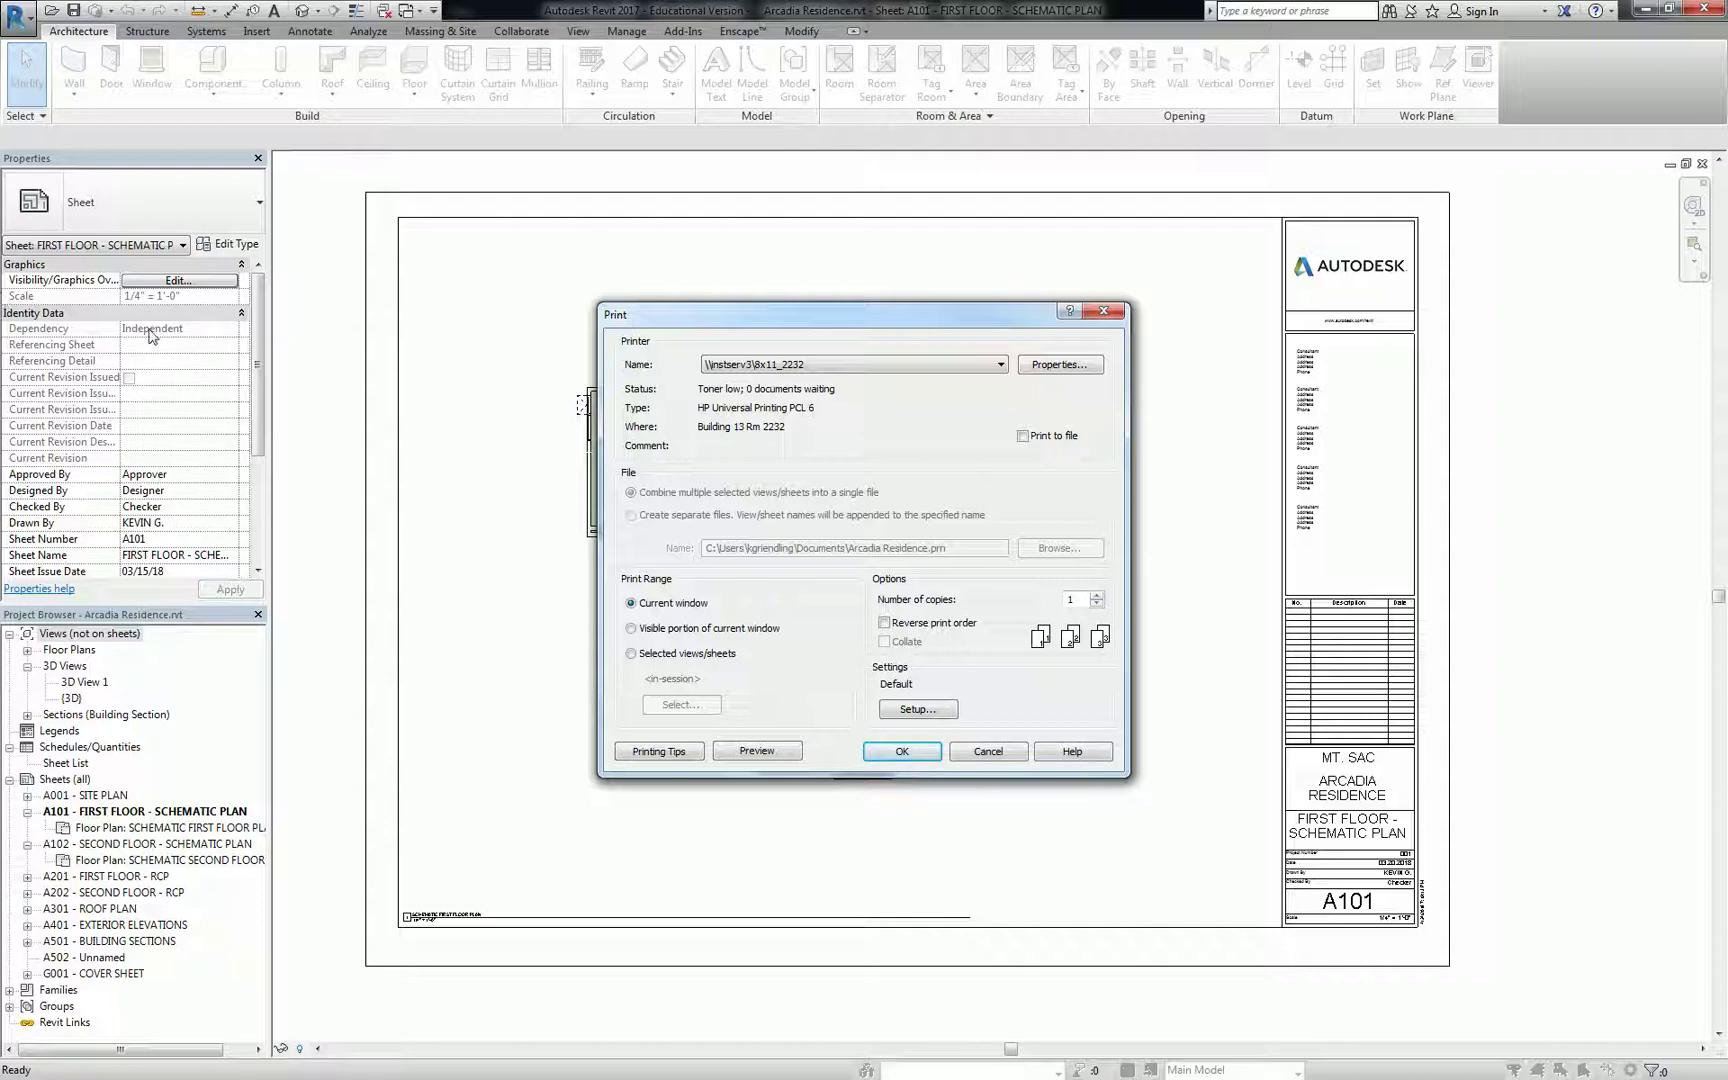
left_click(907, 366)
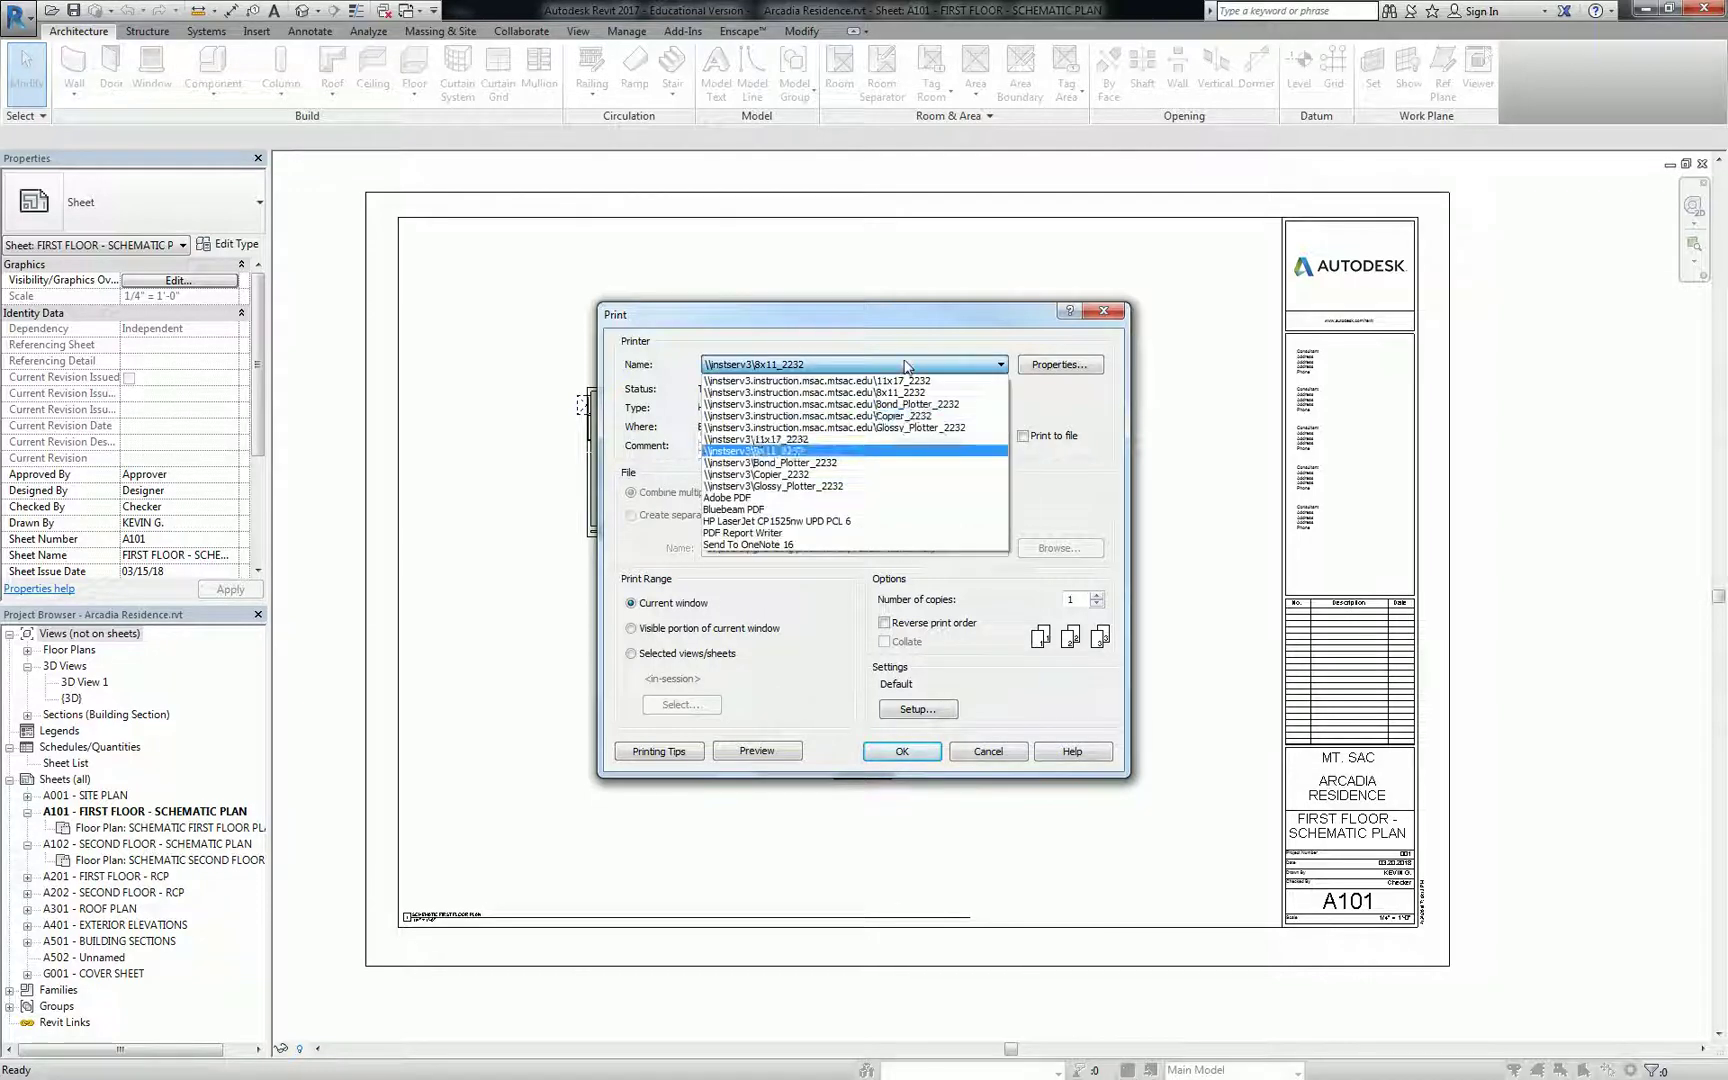
left_click(761, 499)
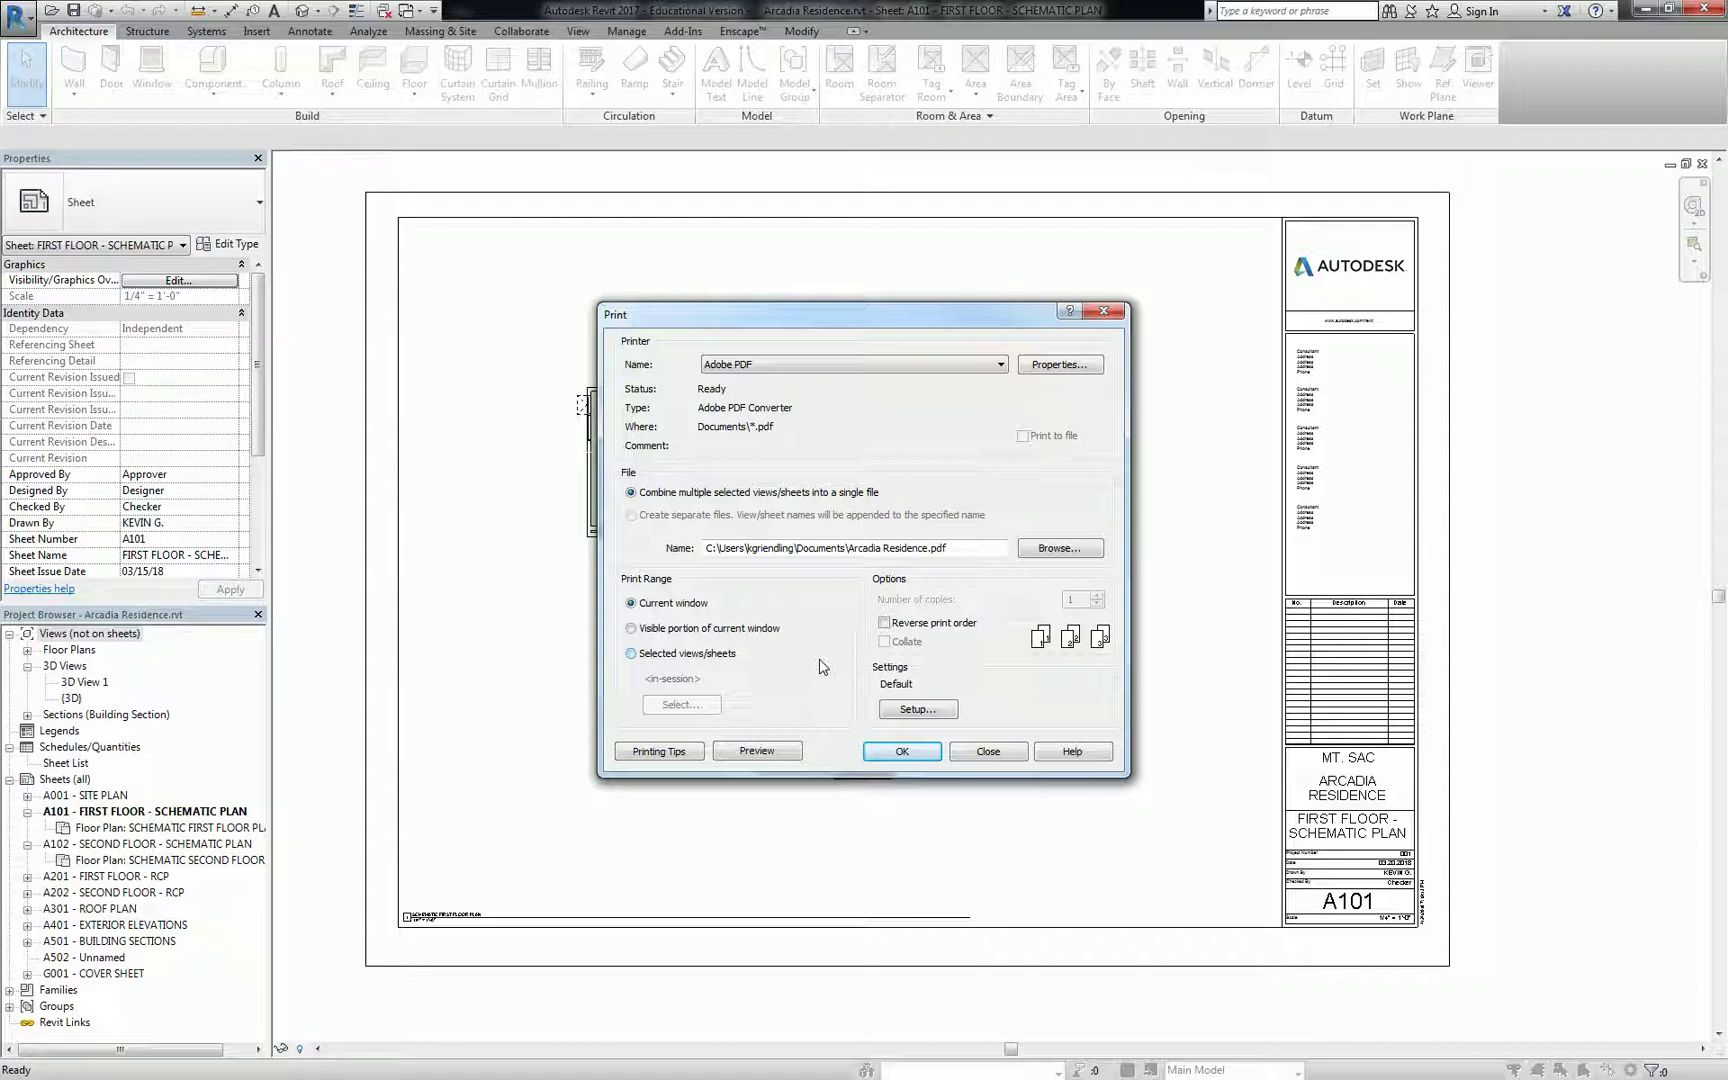
left_click(892, 712)
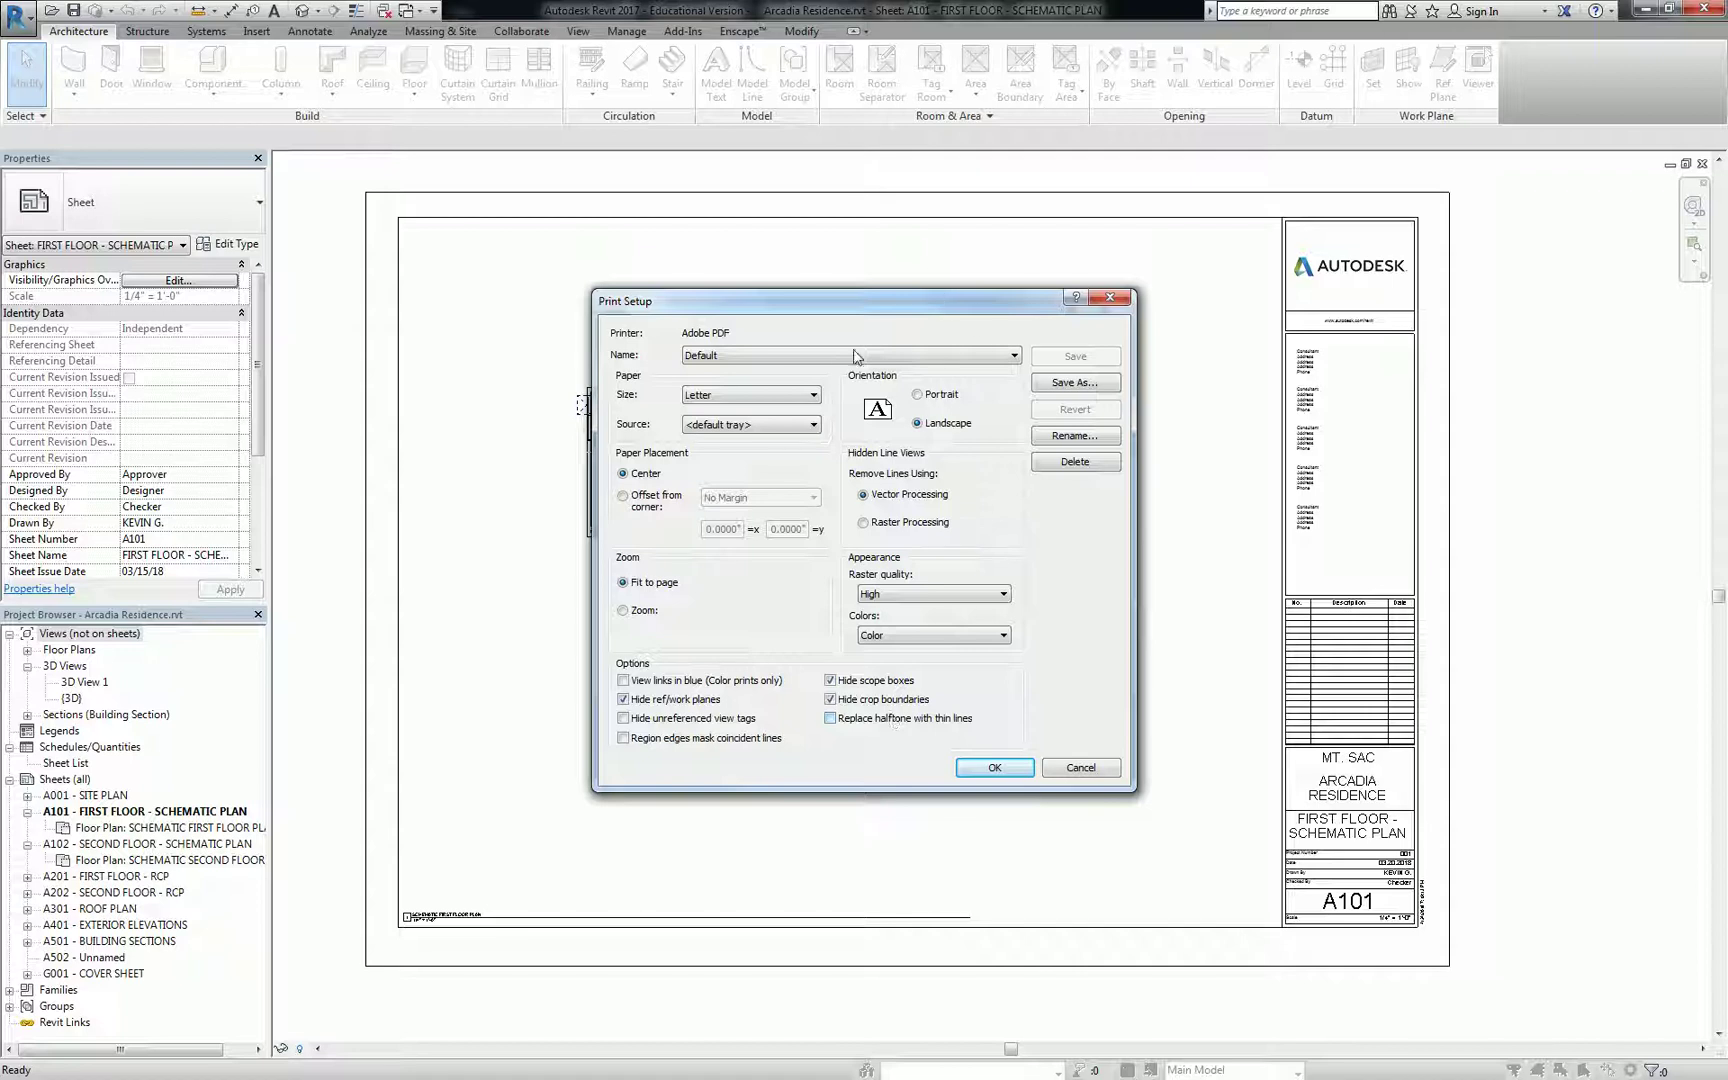
left_click(818, 358)
left_click(818, 370)
left_click(791, 399)
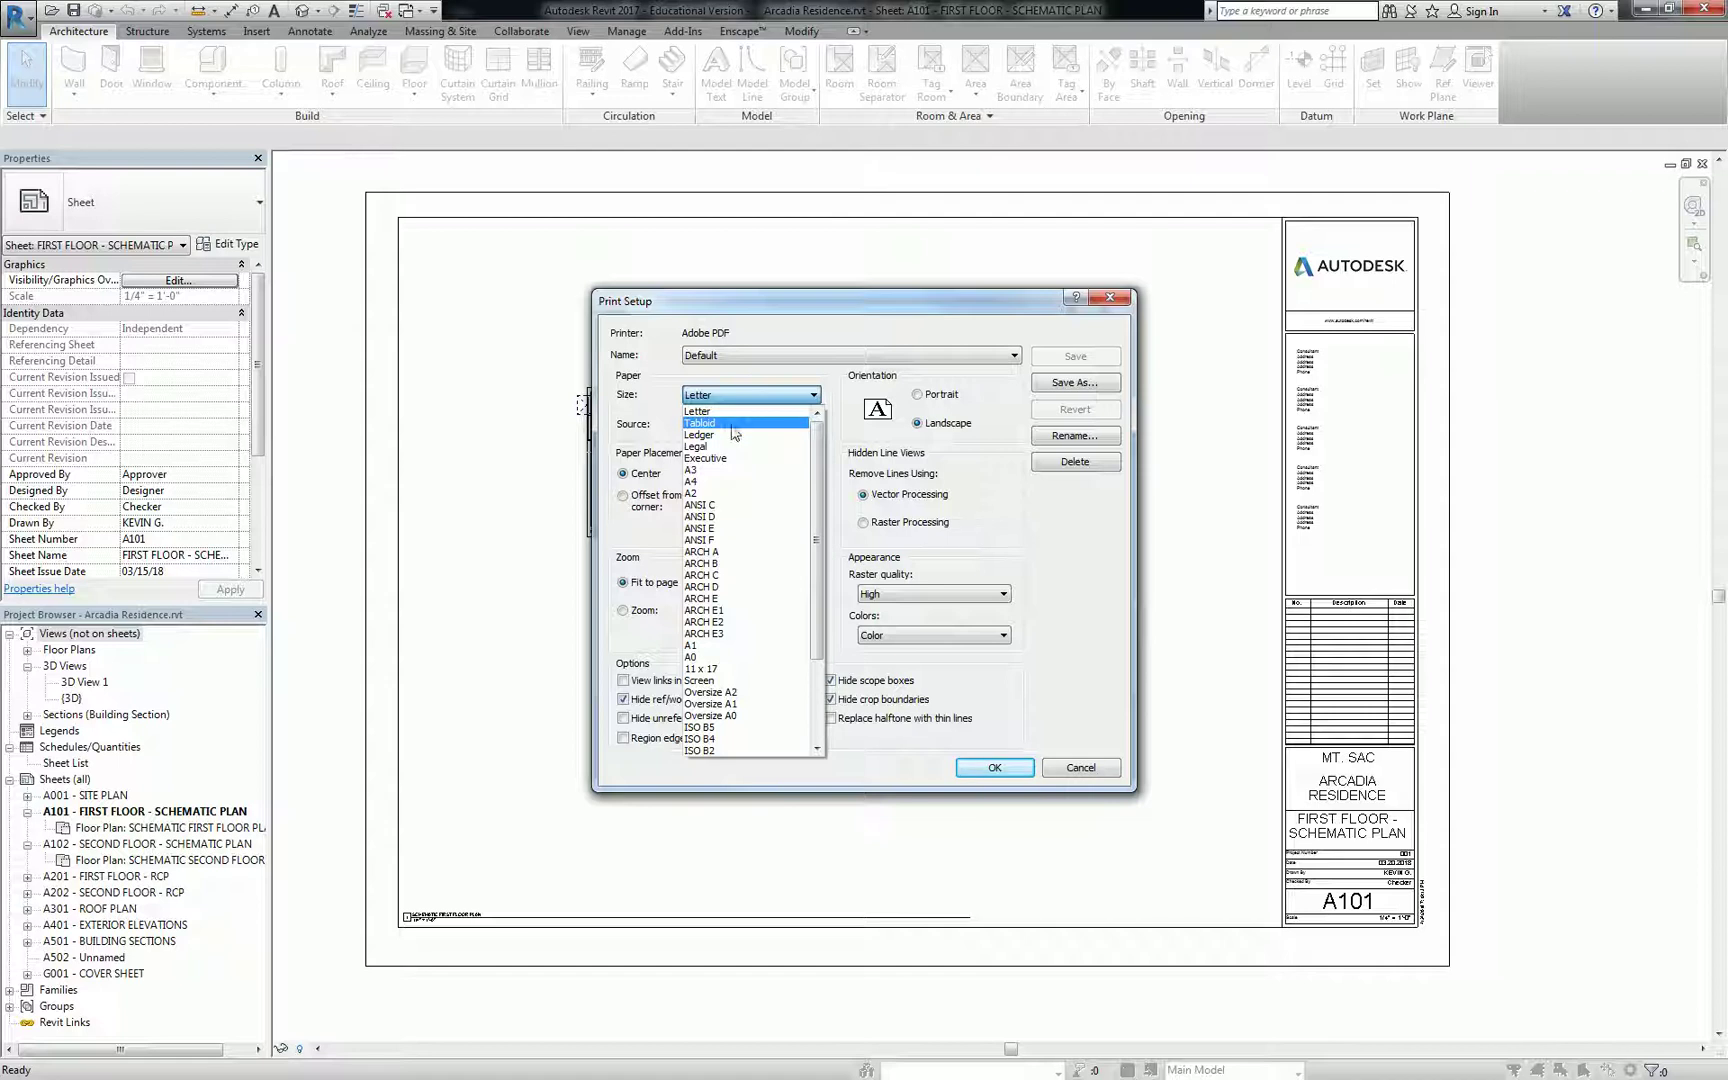
left_click(1096, 305)
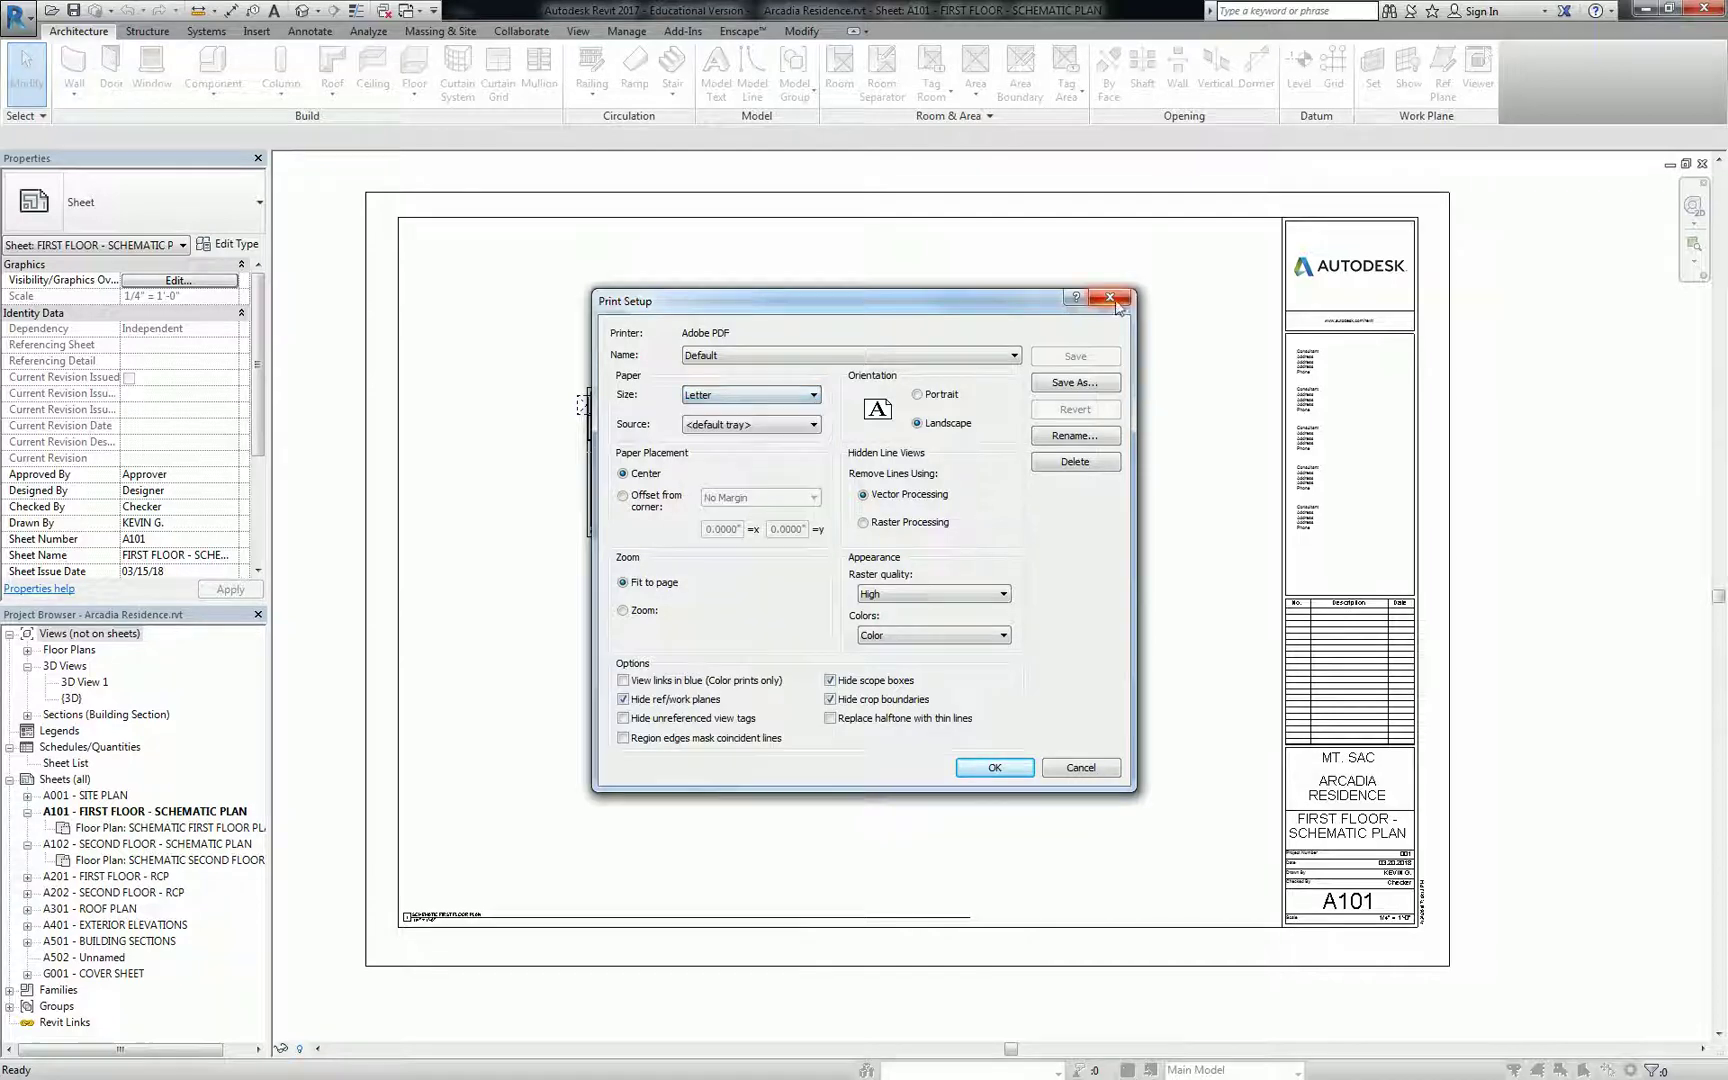
left_click(1105, 299)
left_click(1105, 299)
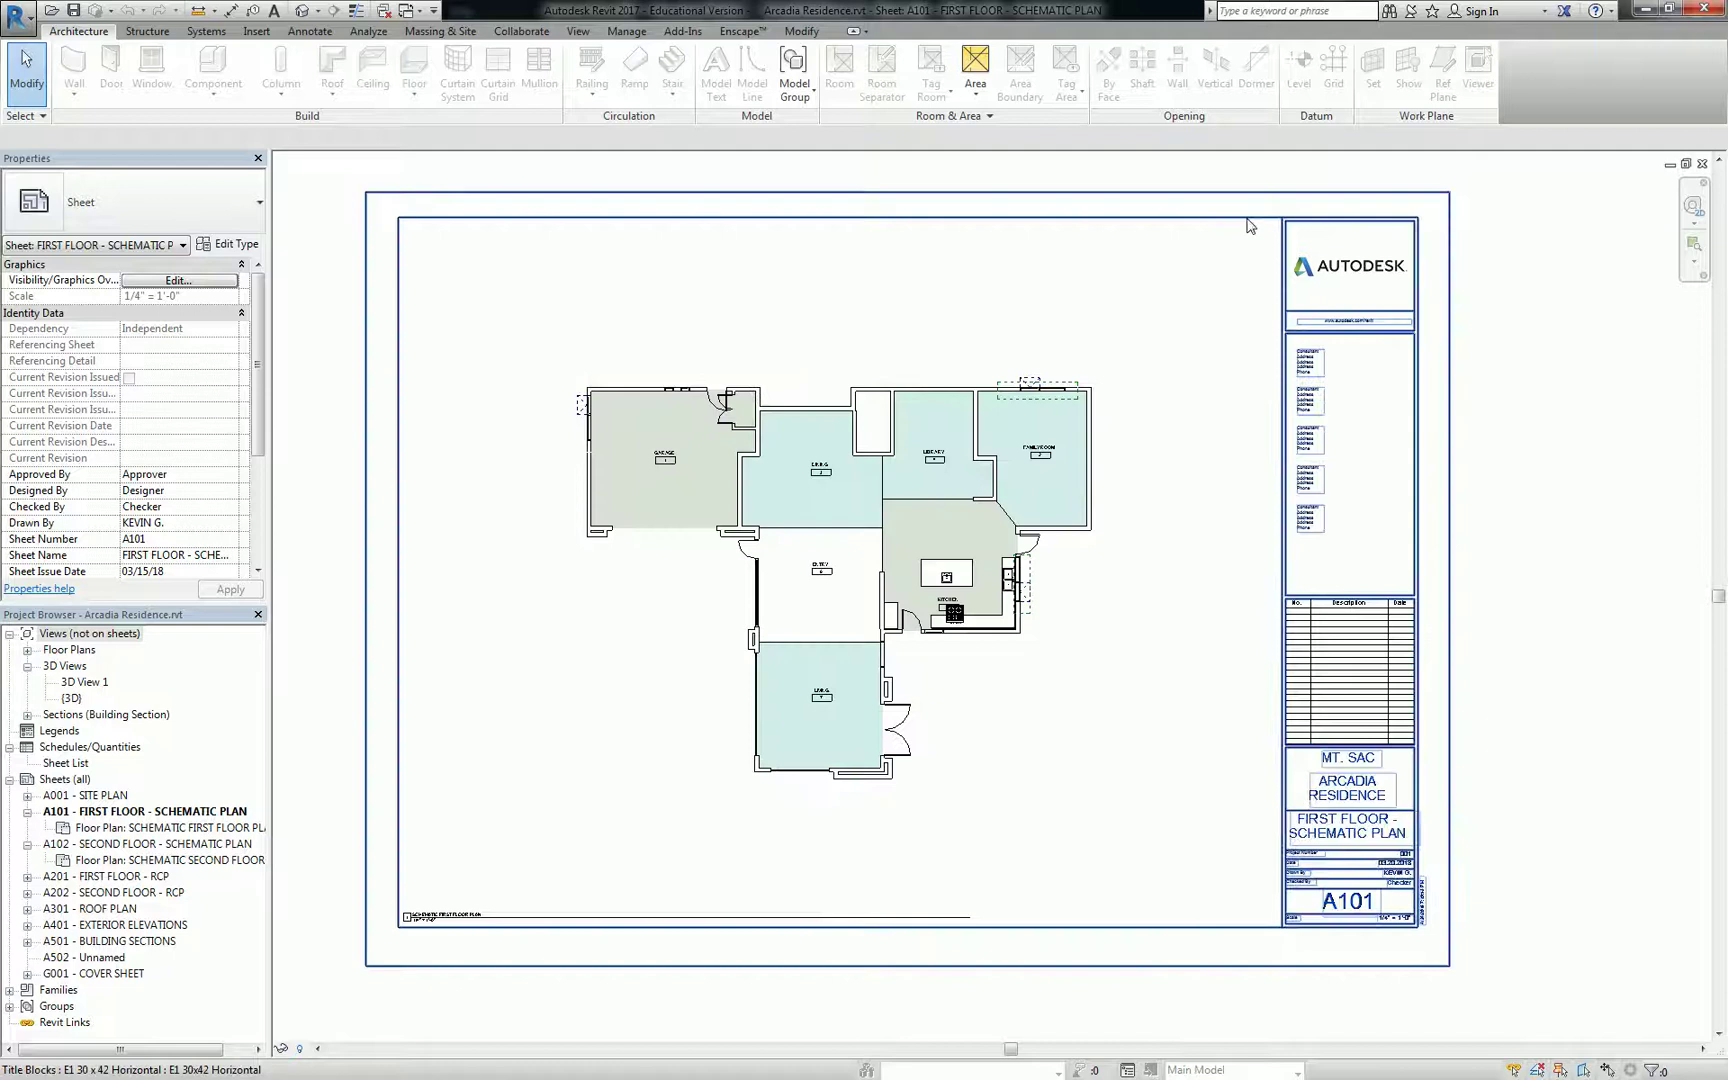
Step: Check the sheet's title block size and set the paper size in the print setup to ARCH E1
left_click(1243, 217)
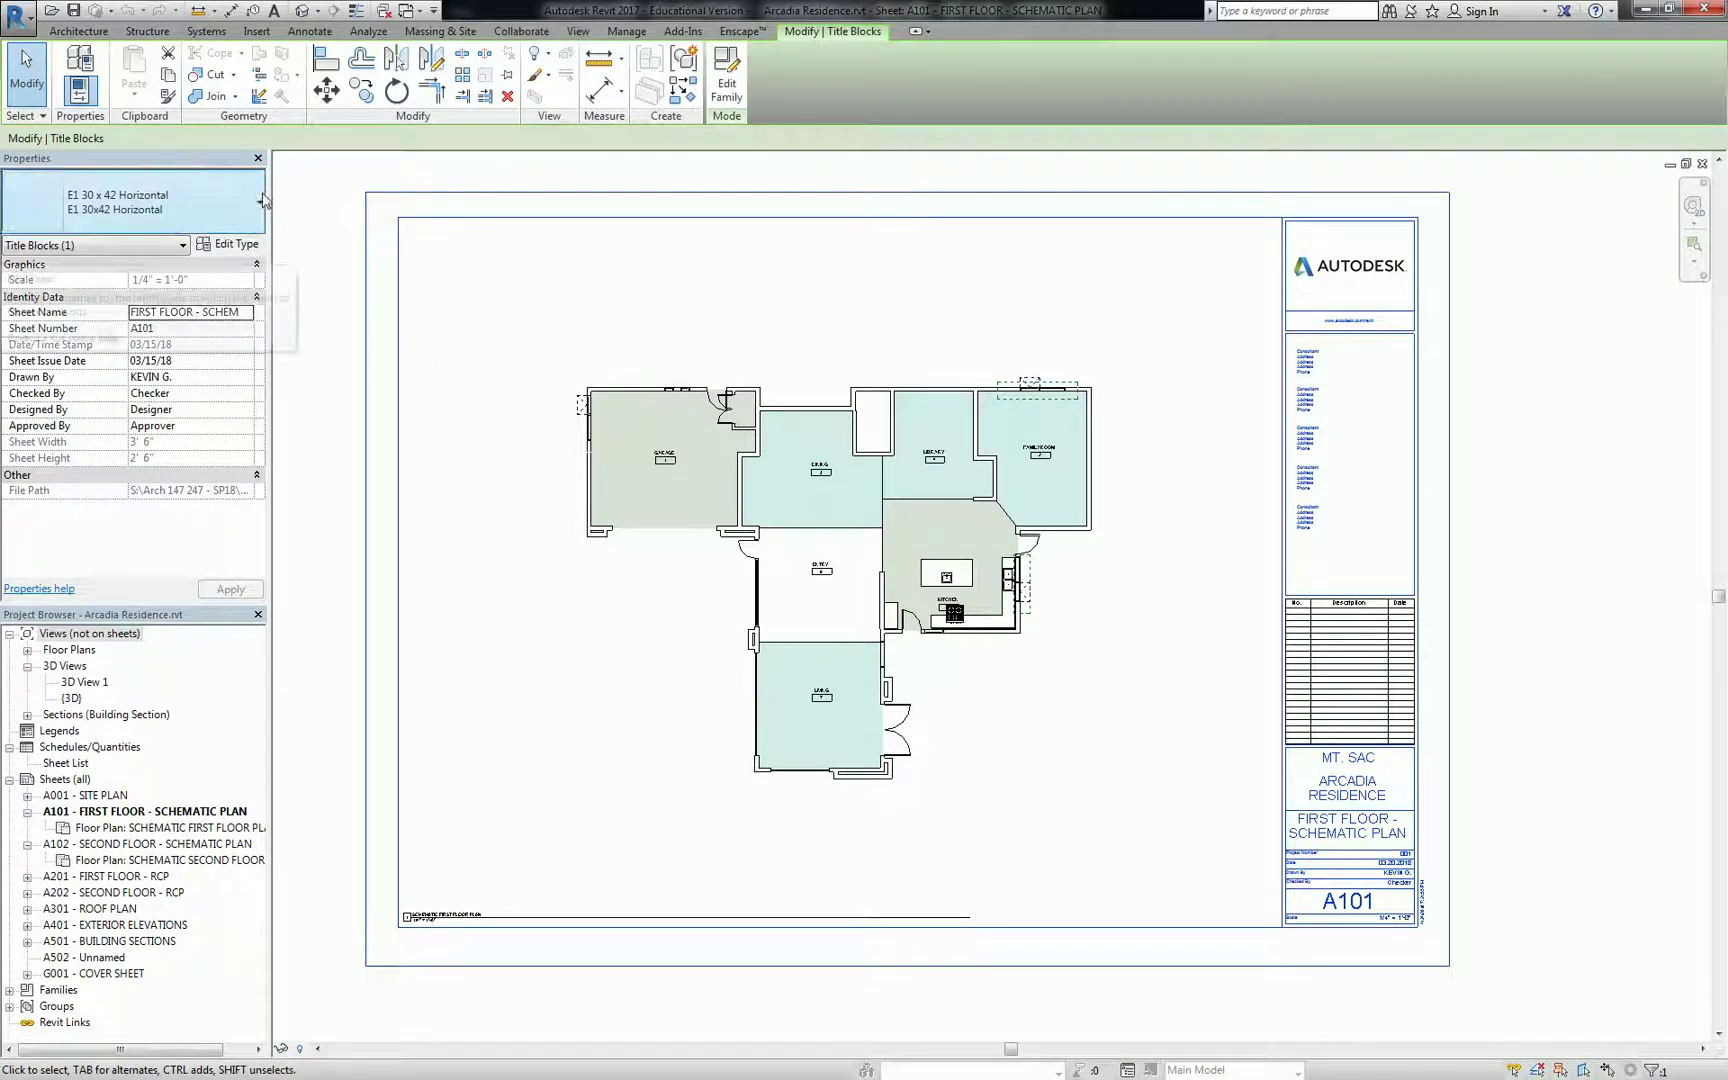
left_click(16, 16)
left_click(40, 415)
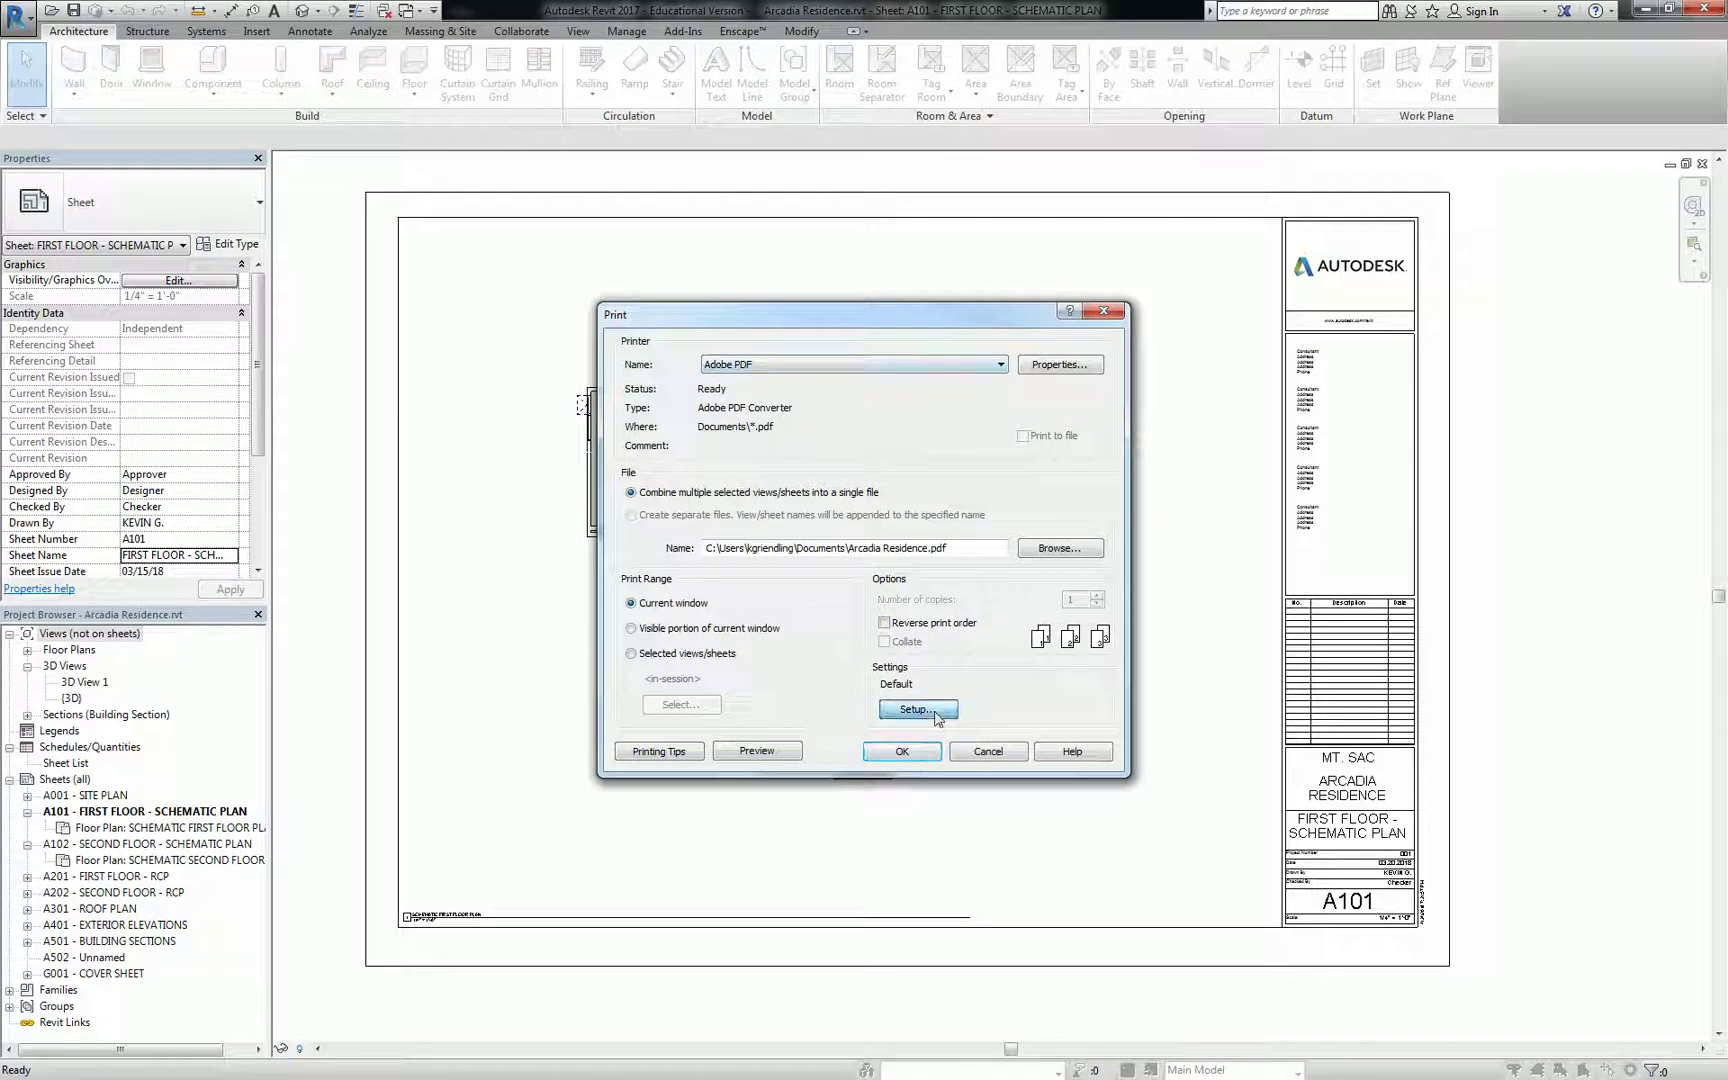
left_click(930, 712)
left_click(730, 398)
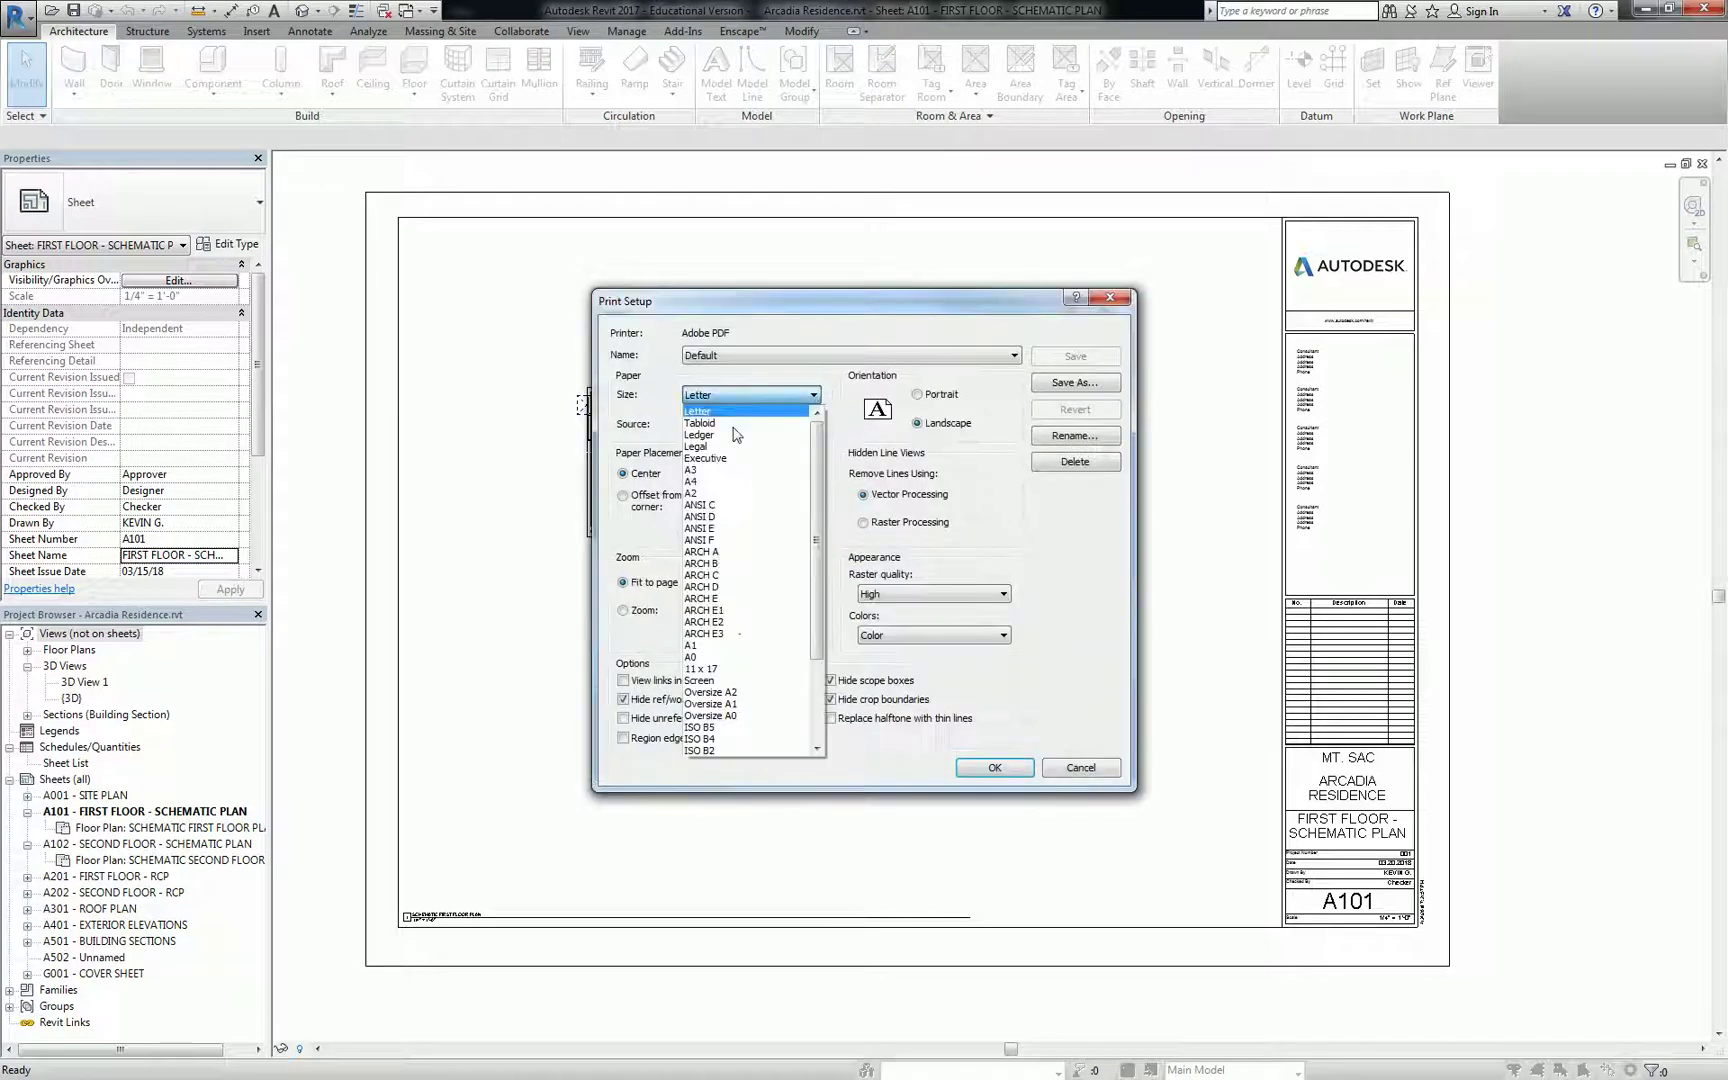
left_click(729, 611)
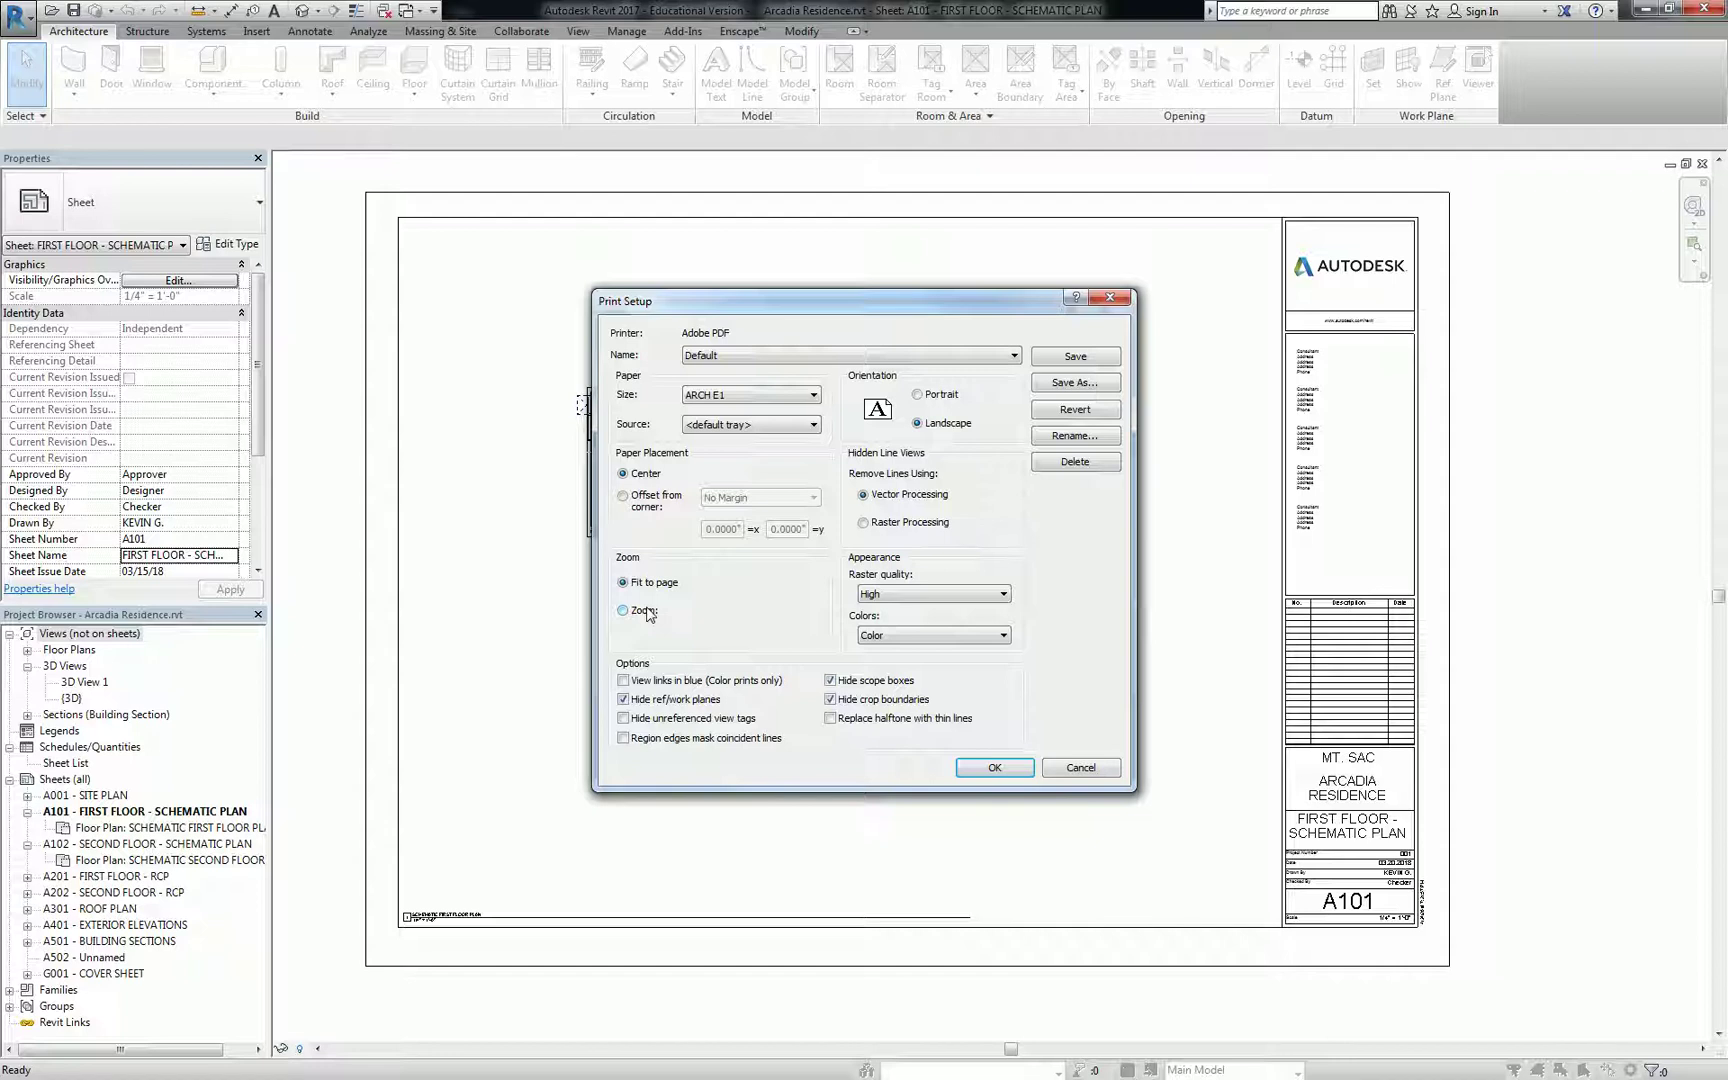
Step: Set the print zoom to 100% size and the paper placement to Offset from corner with No Margin
left_click(647, 611)
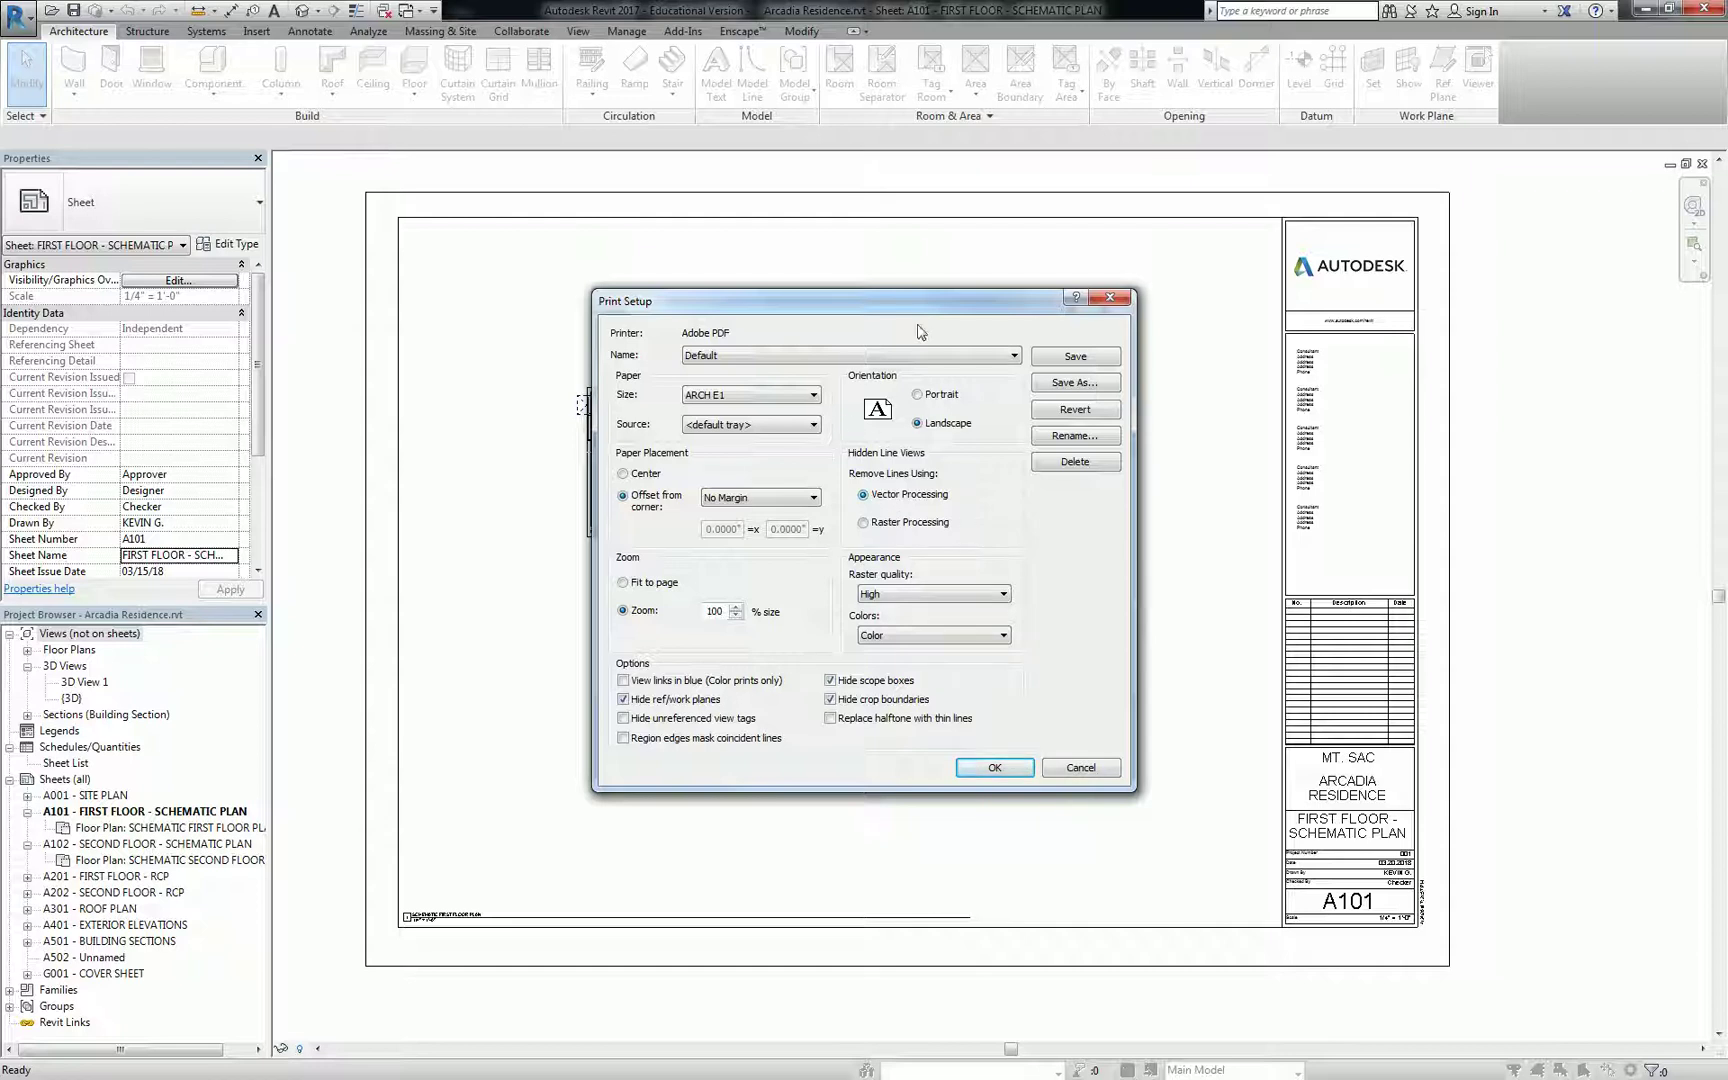
left_click_drag(925, 301, 1700, 412)
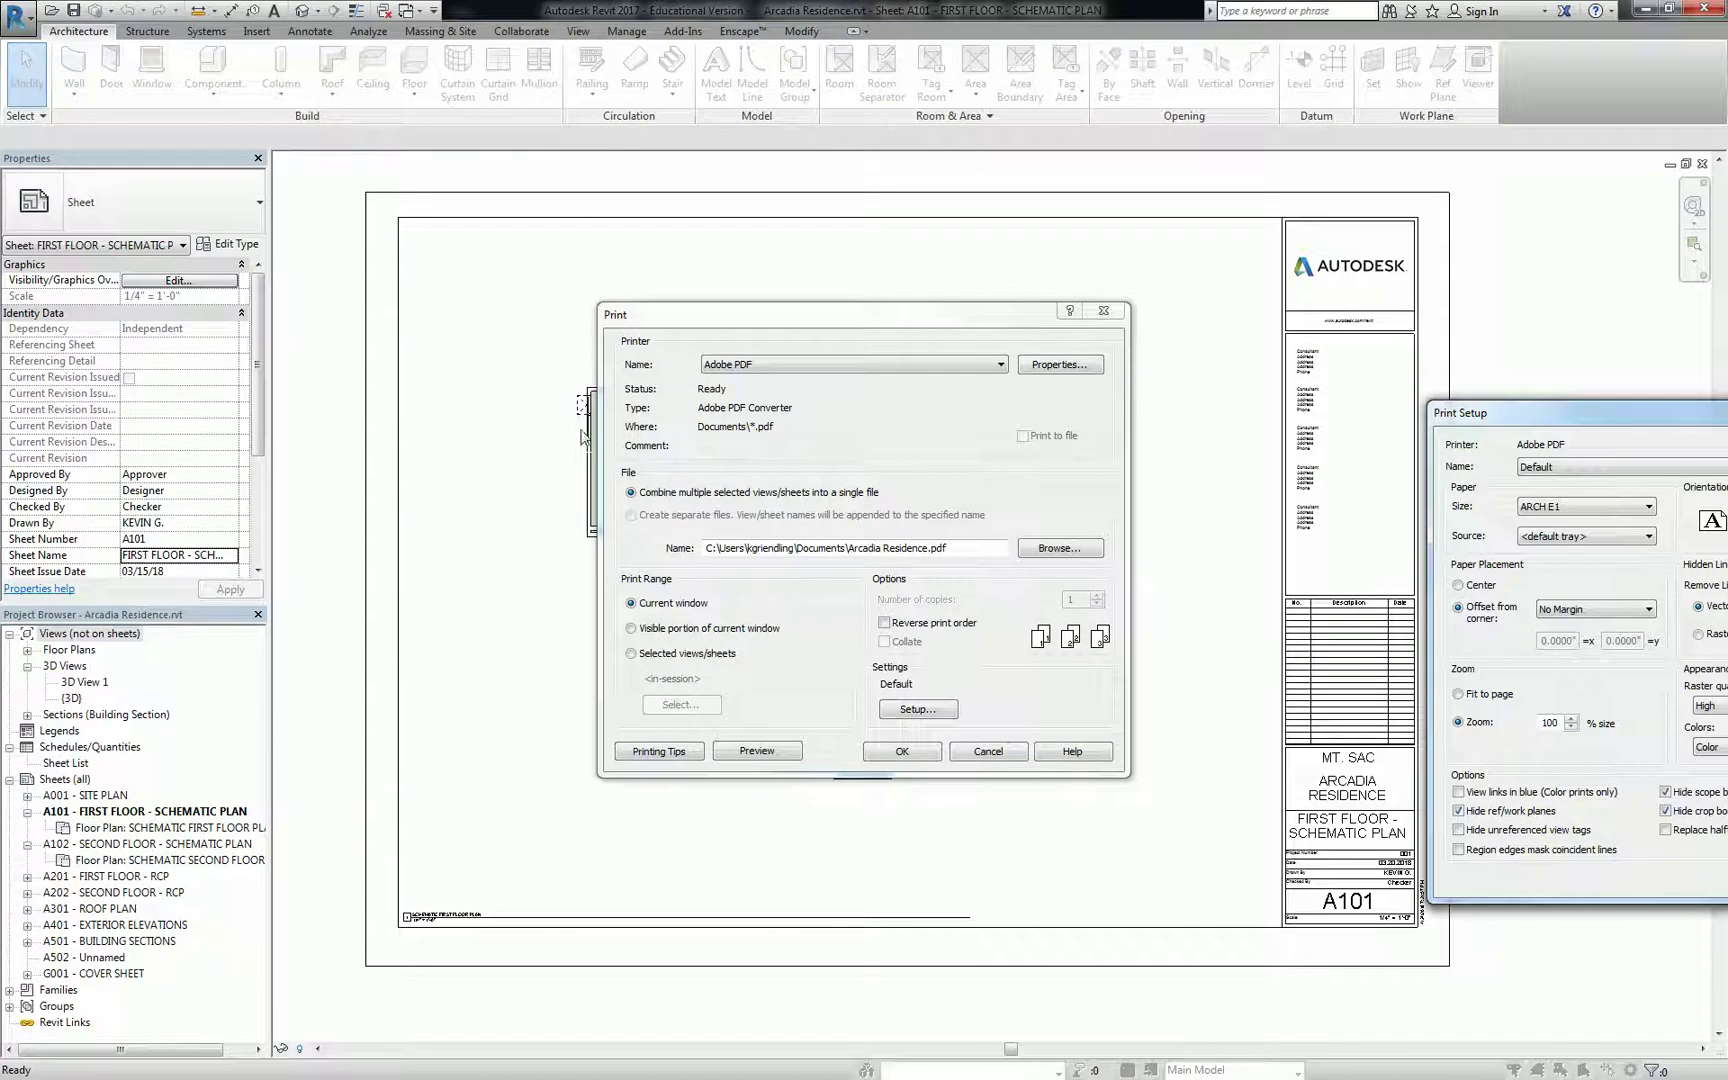
left_click_drag(1528, 418, 1025, 313)
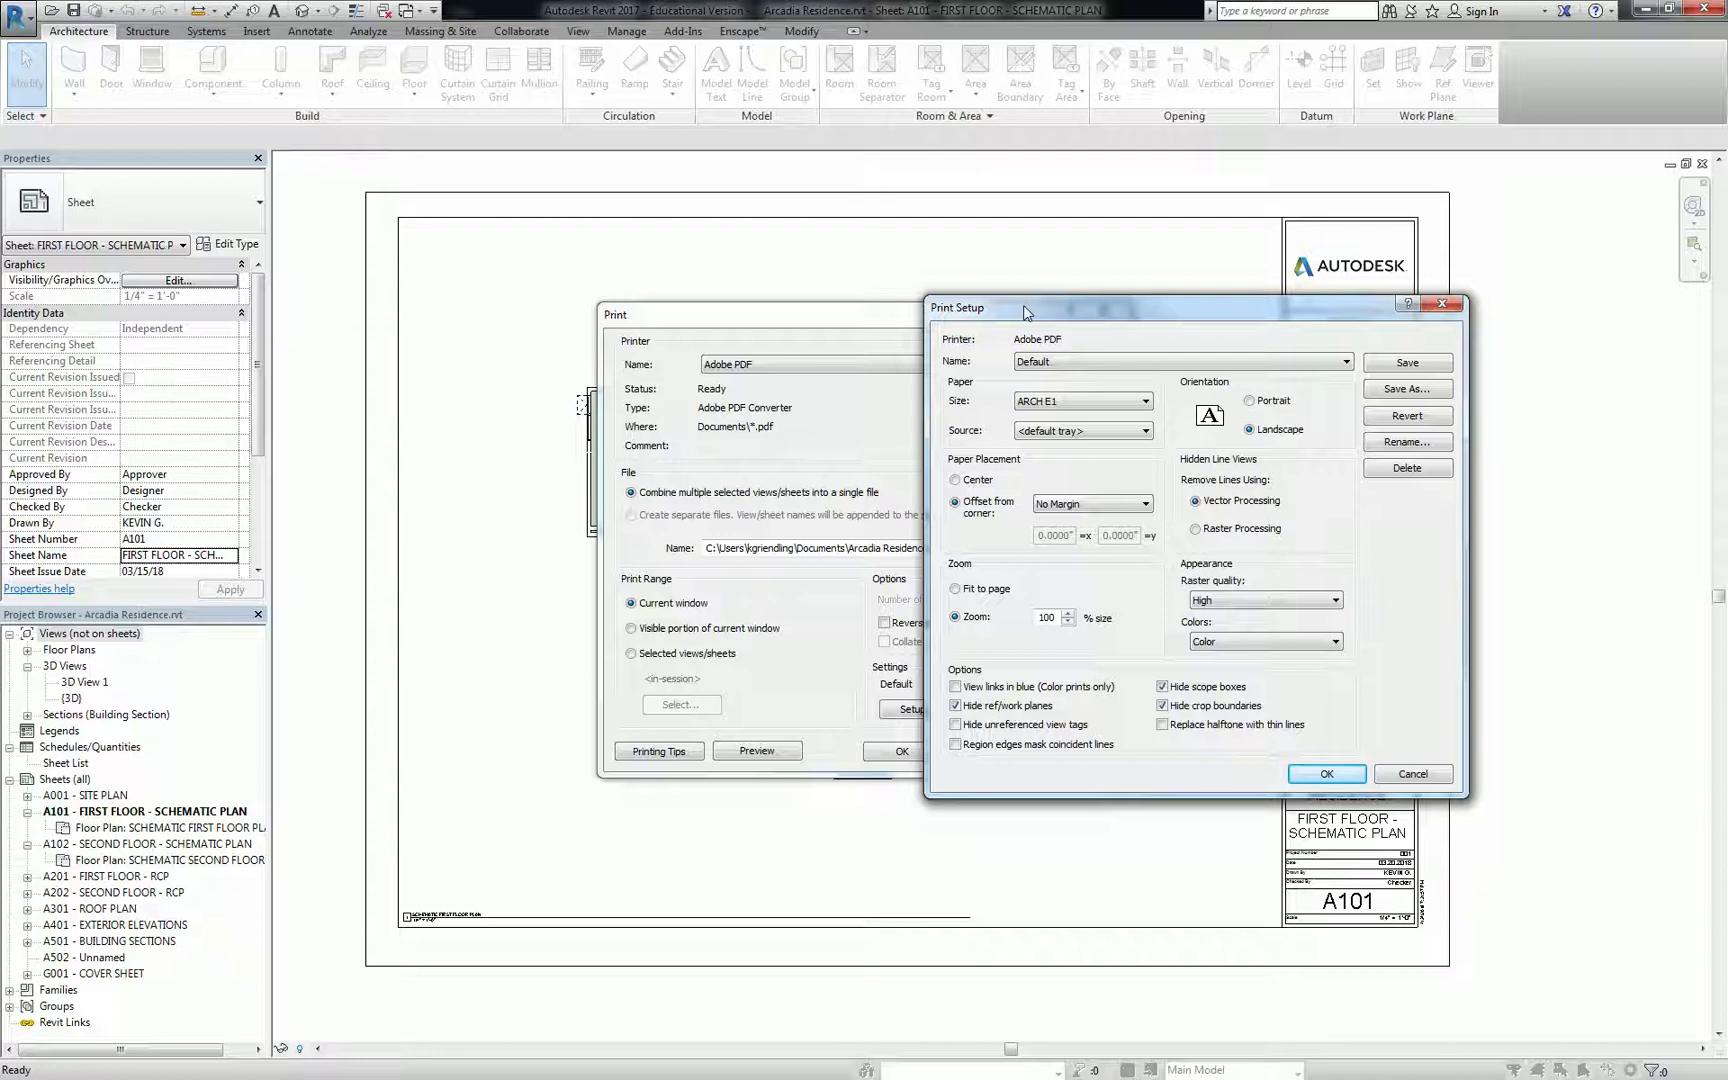
Step: Review the raster quality choices, keep High, and enable hiding of unreferenced view tags in the print setup
left_click(1222, 603)
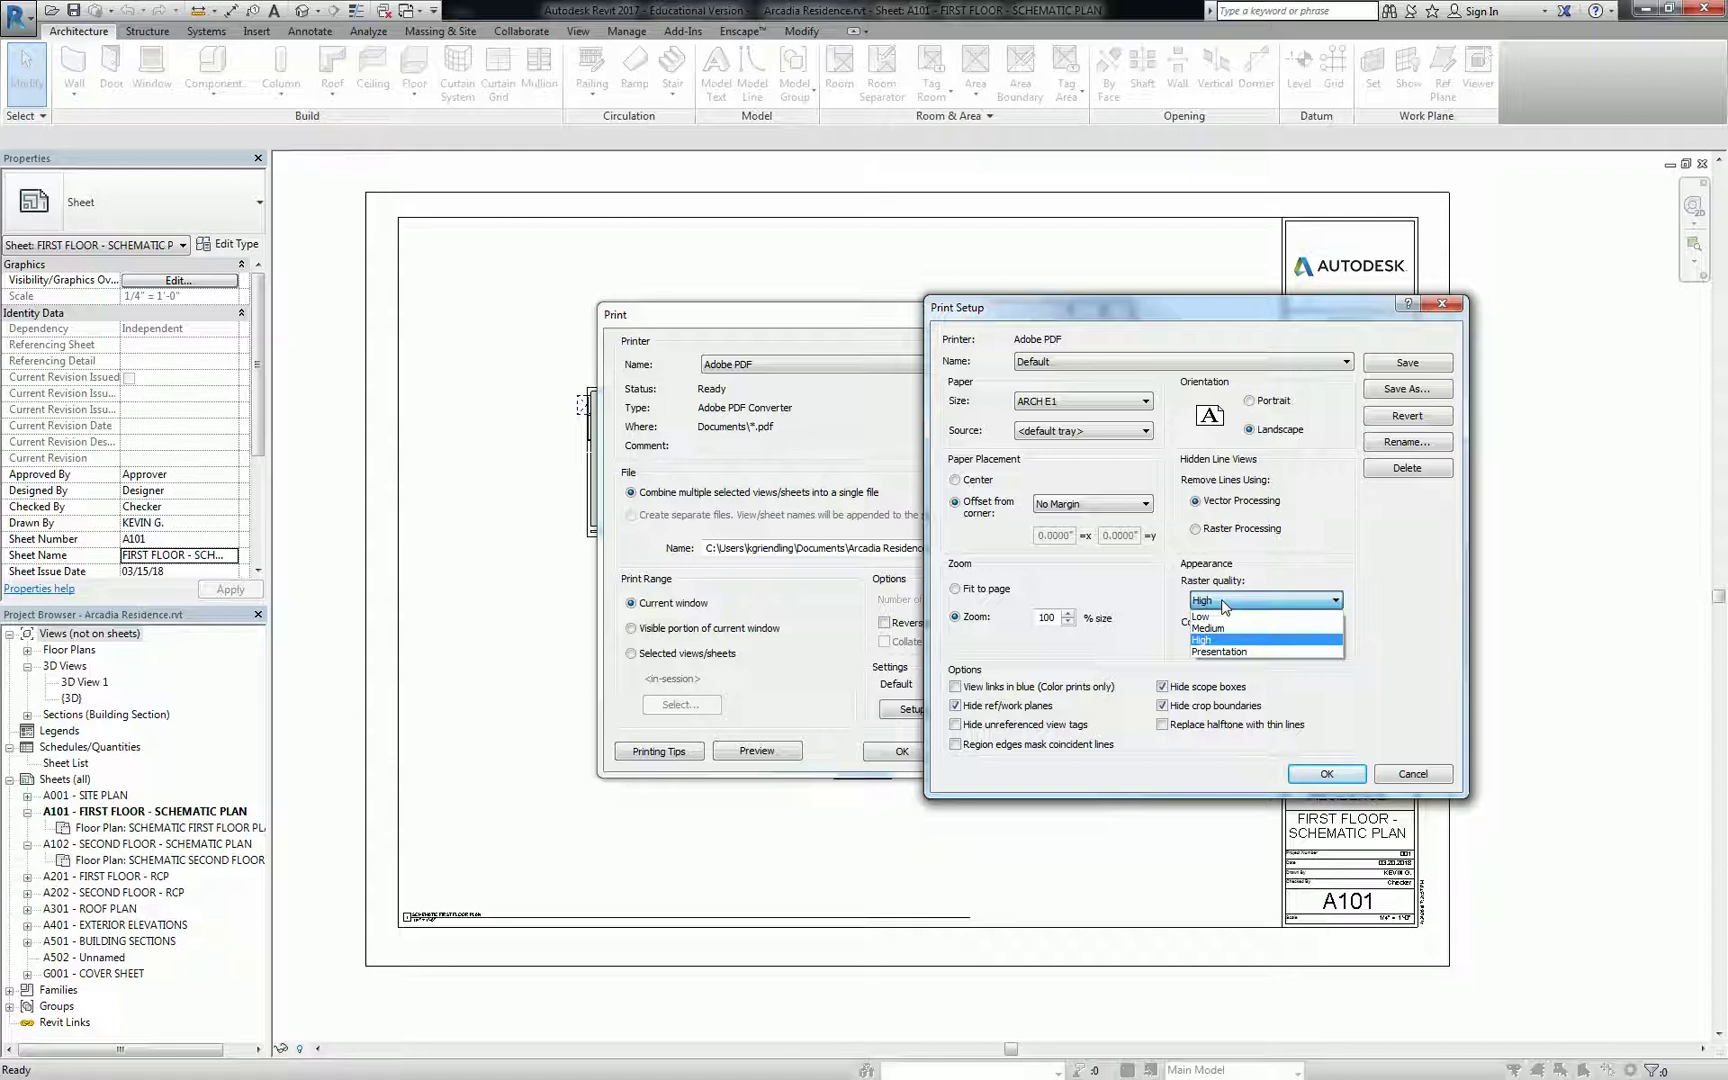
left_click(1226, 604)
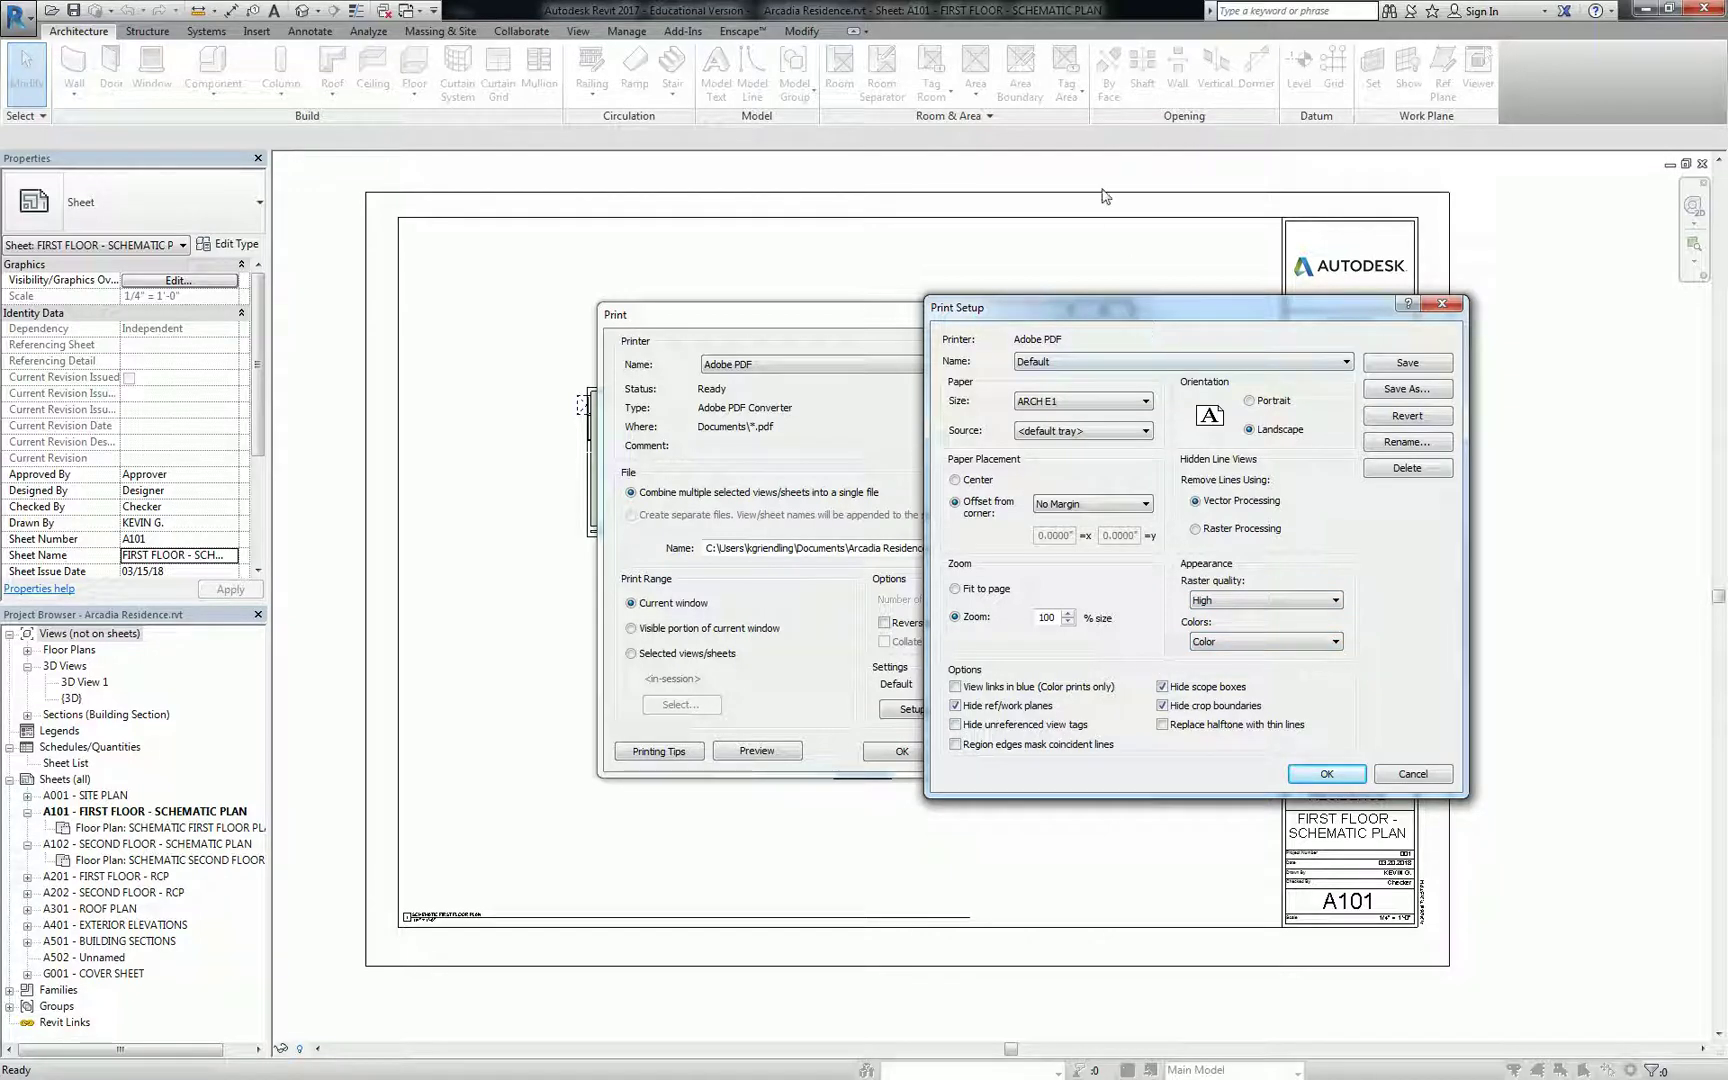
left_click_drag(1112, 310, 1037, 180)
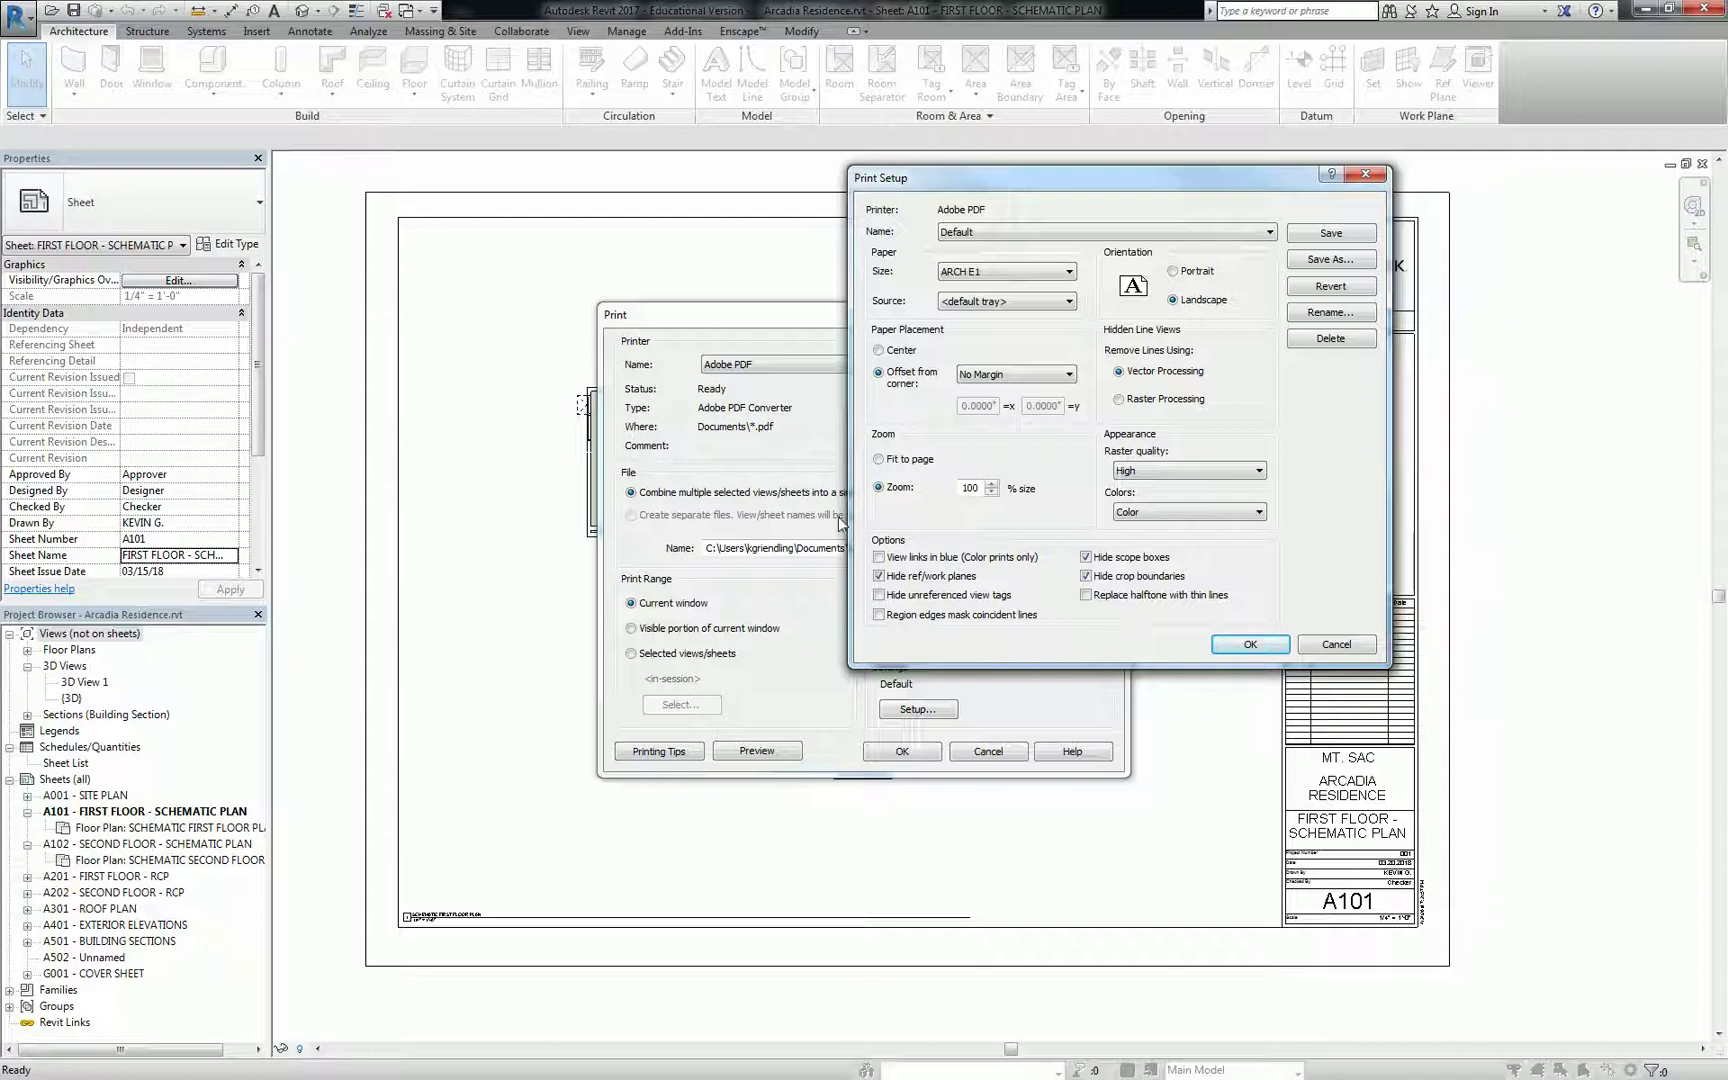
left_click(927, 598)
Step: Save the print setup under the name Arch 30x42 and apply it to the print job
left_click(1341, 262)
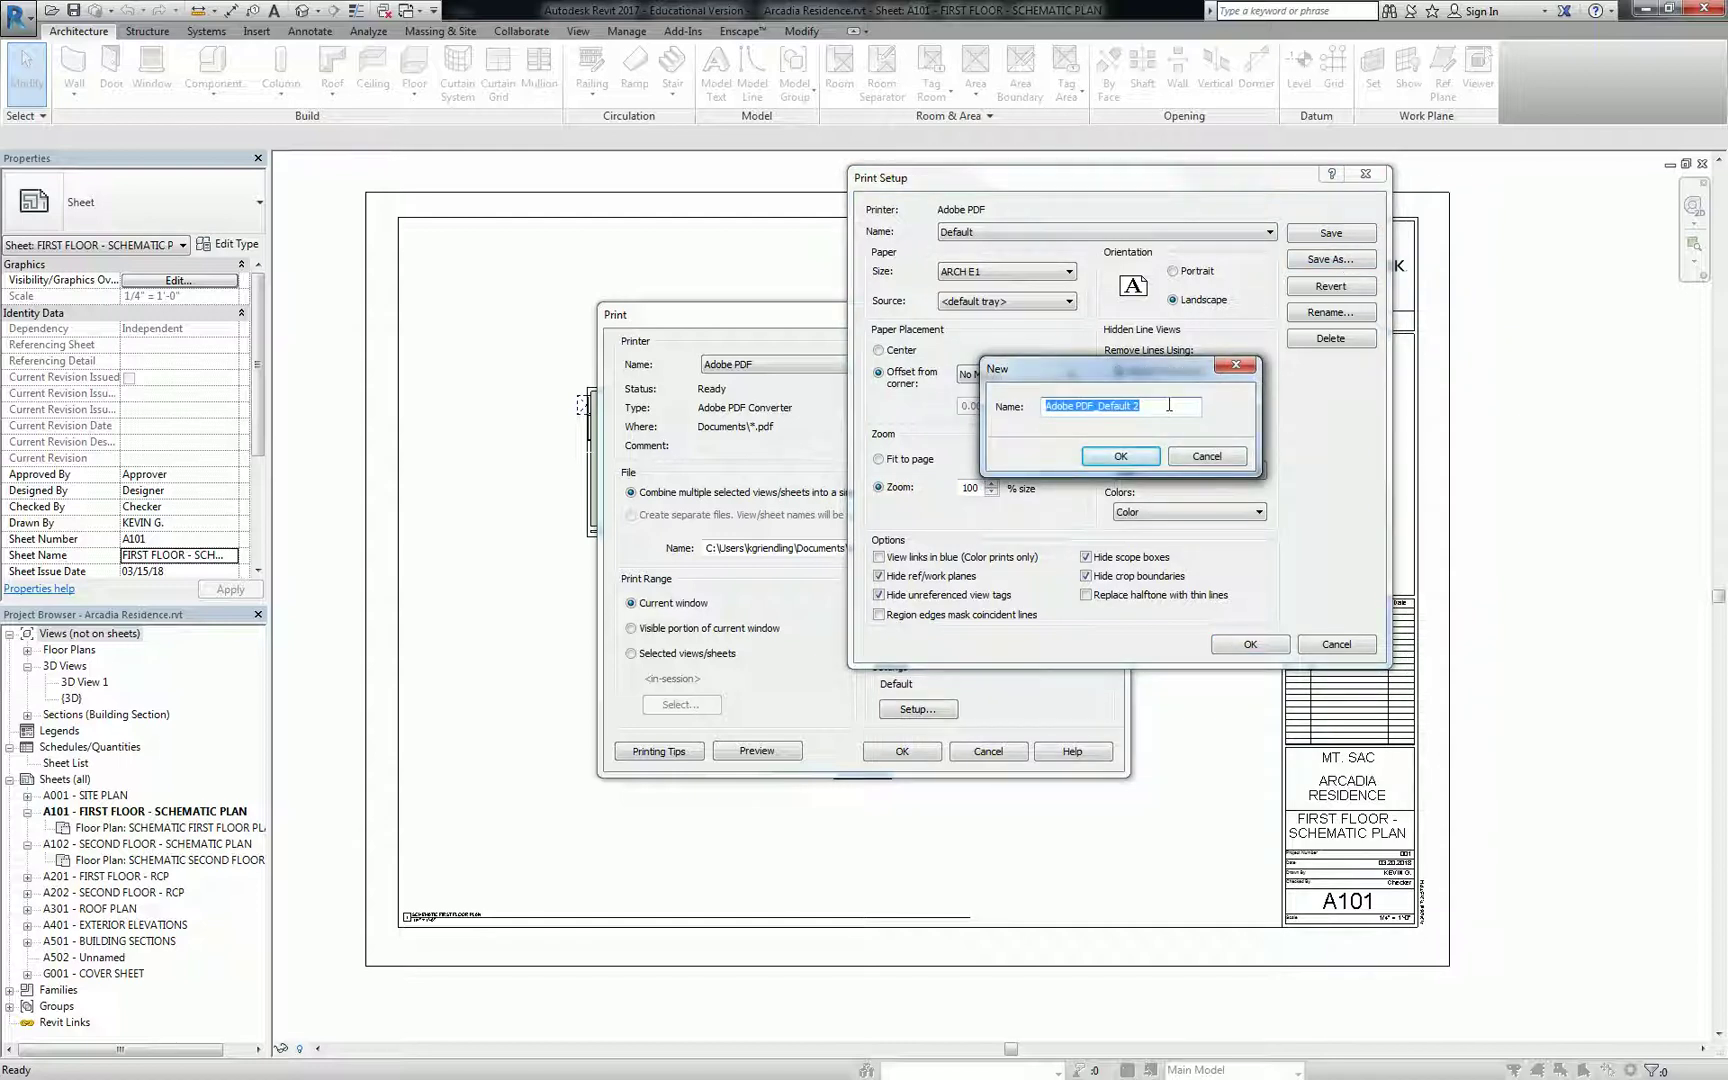
type("Arch 30x42")
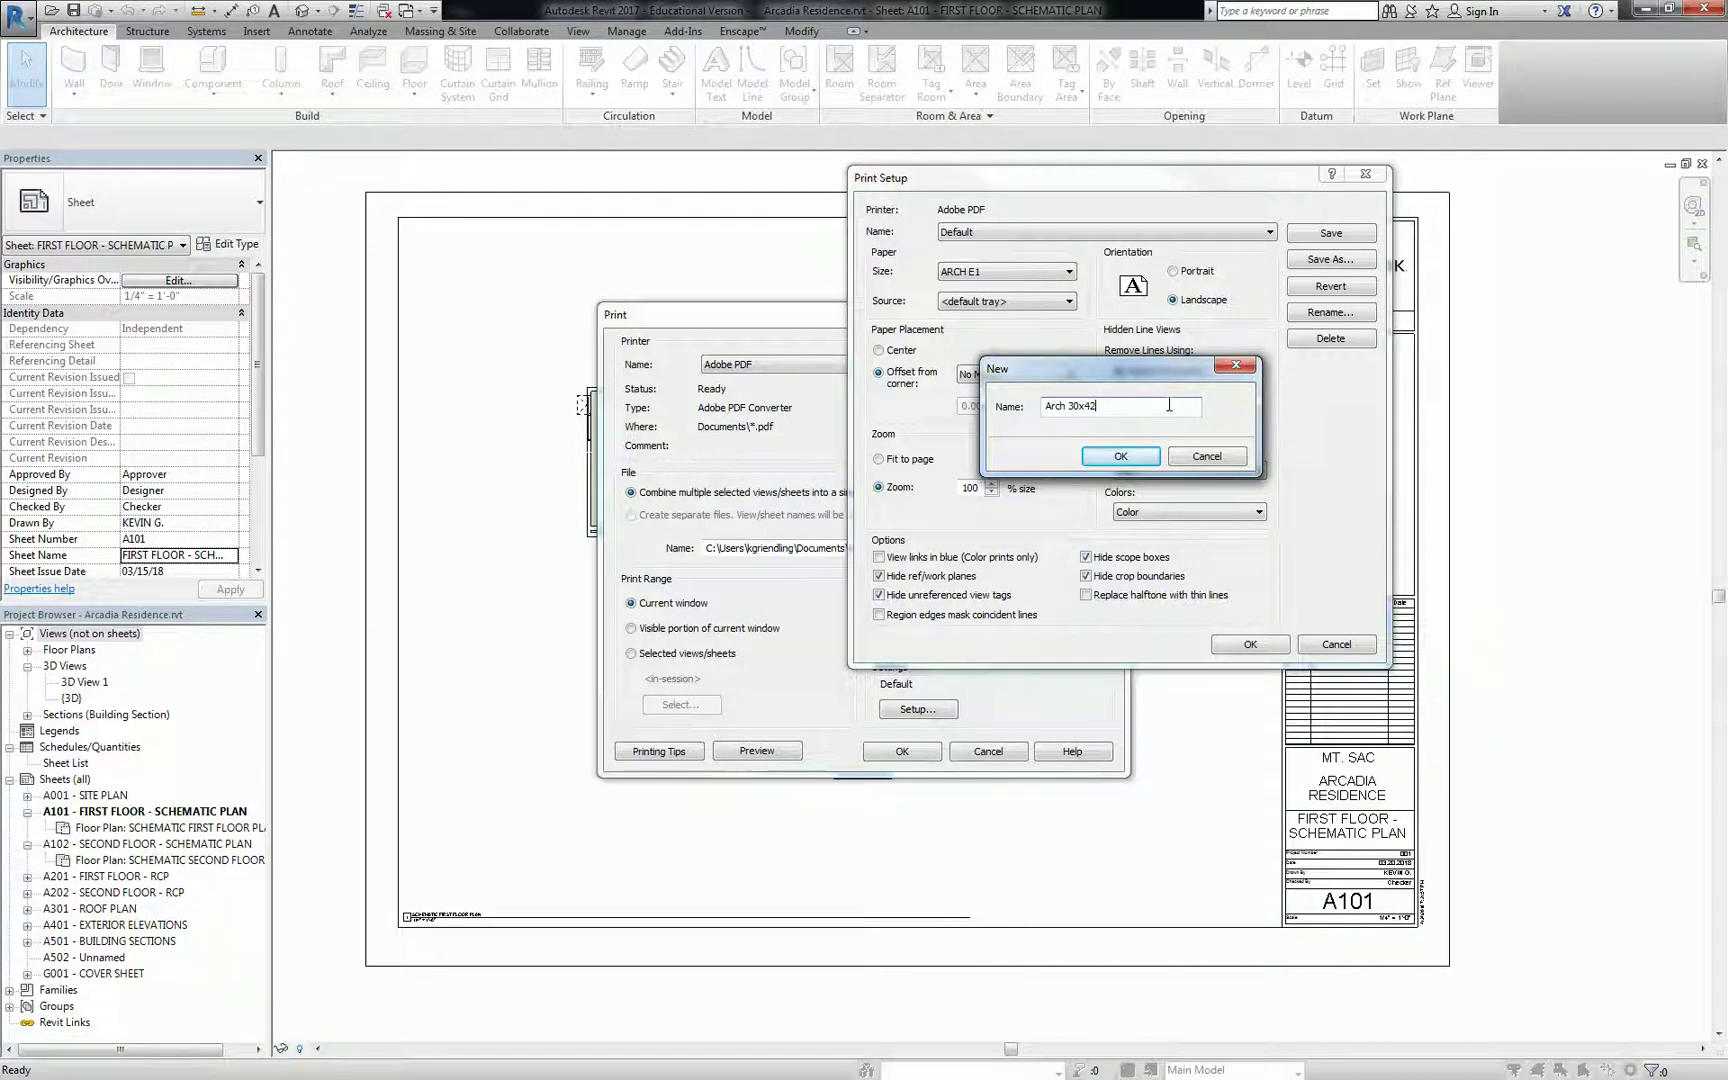
key("Return")
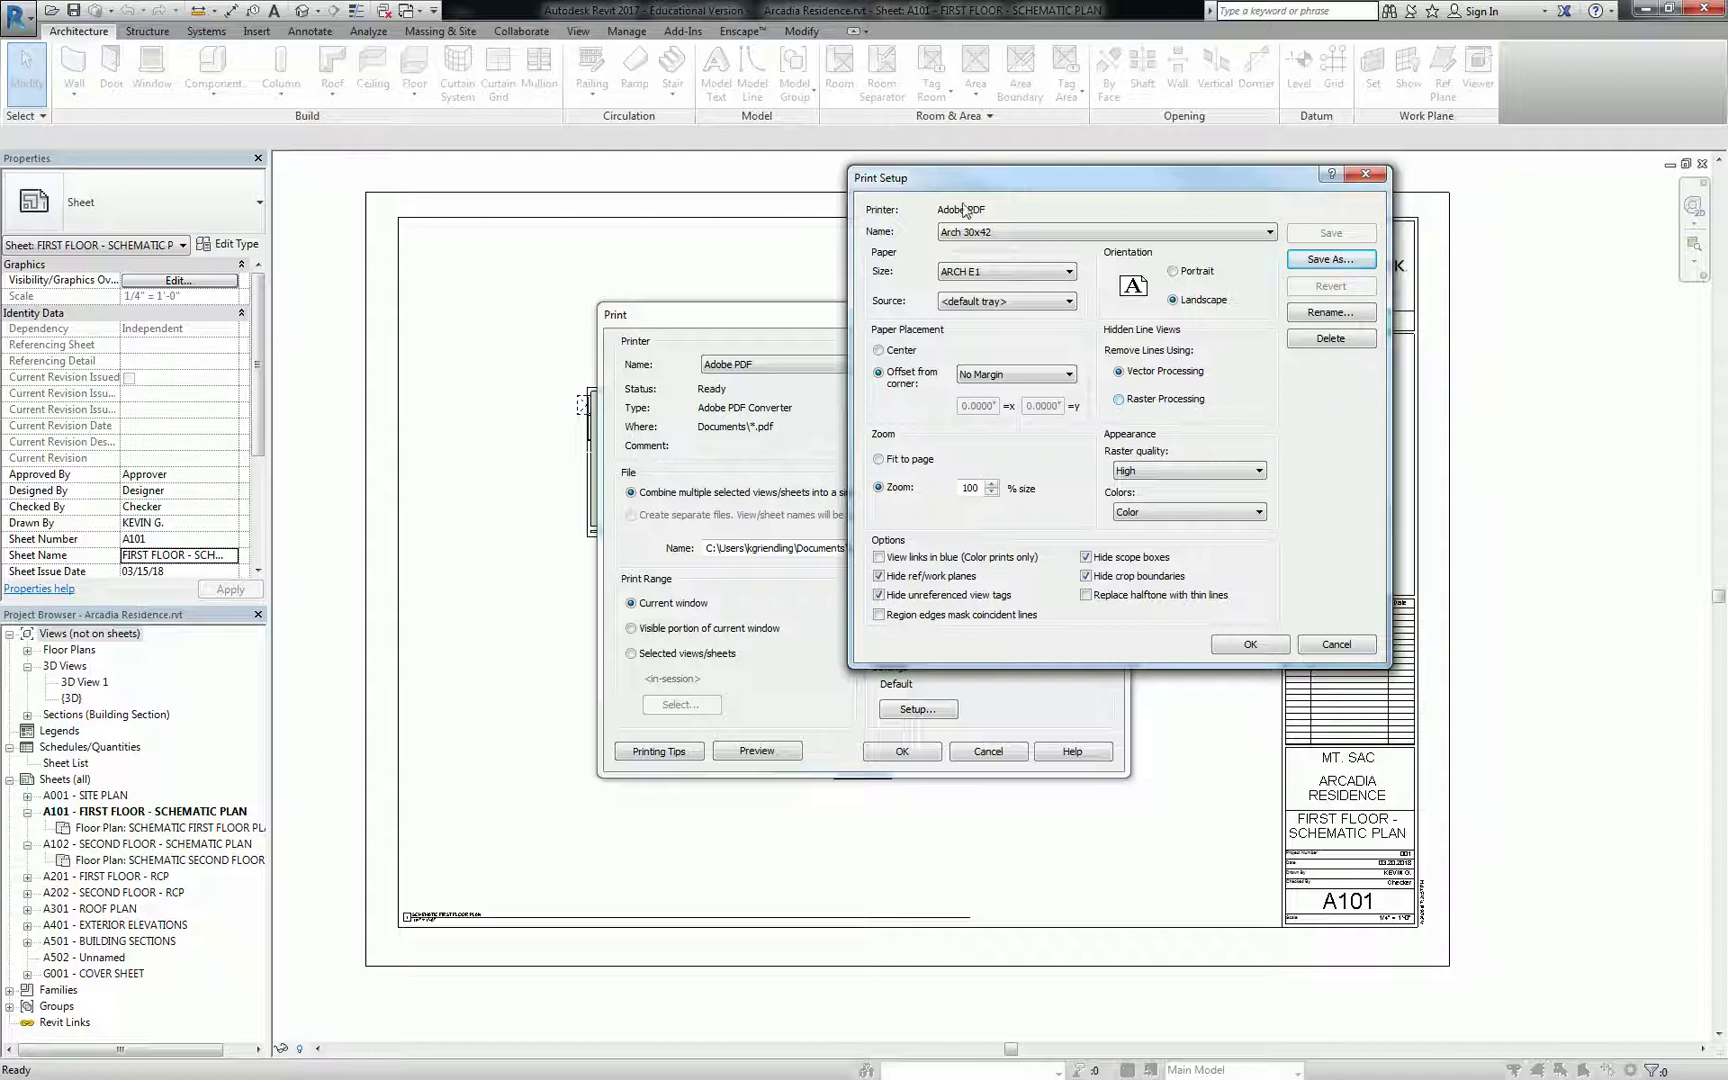
left_click(1000, 232)
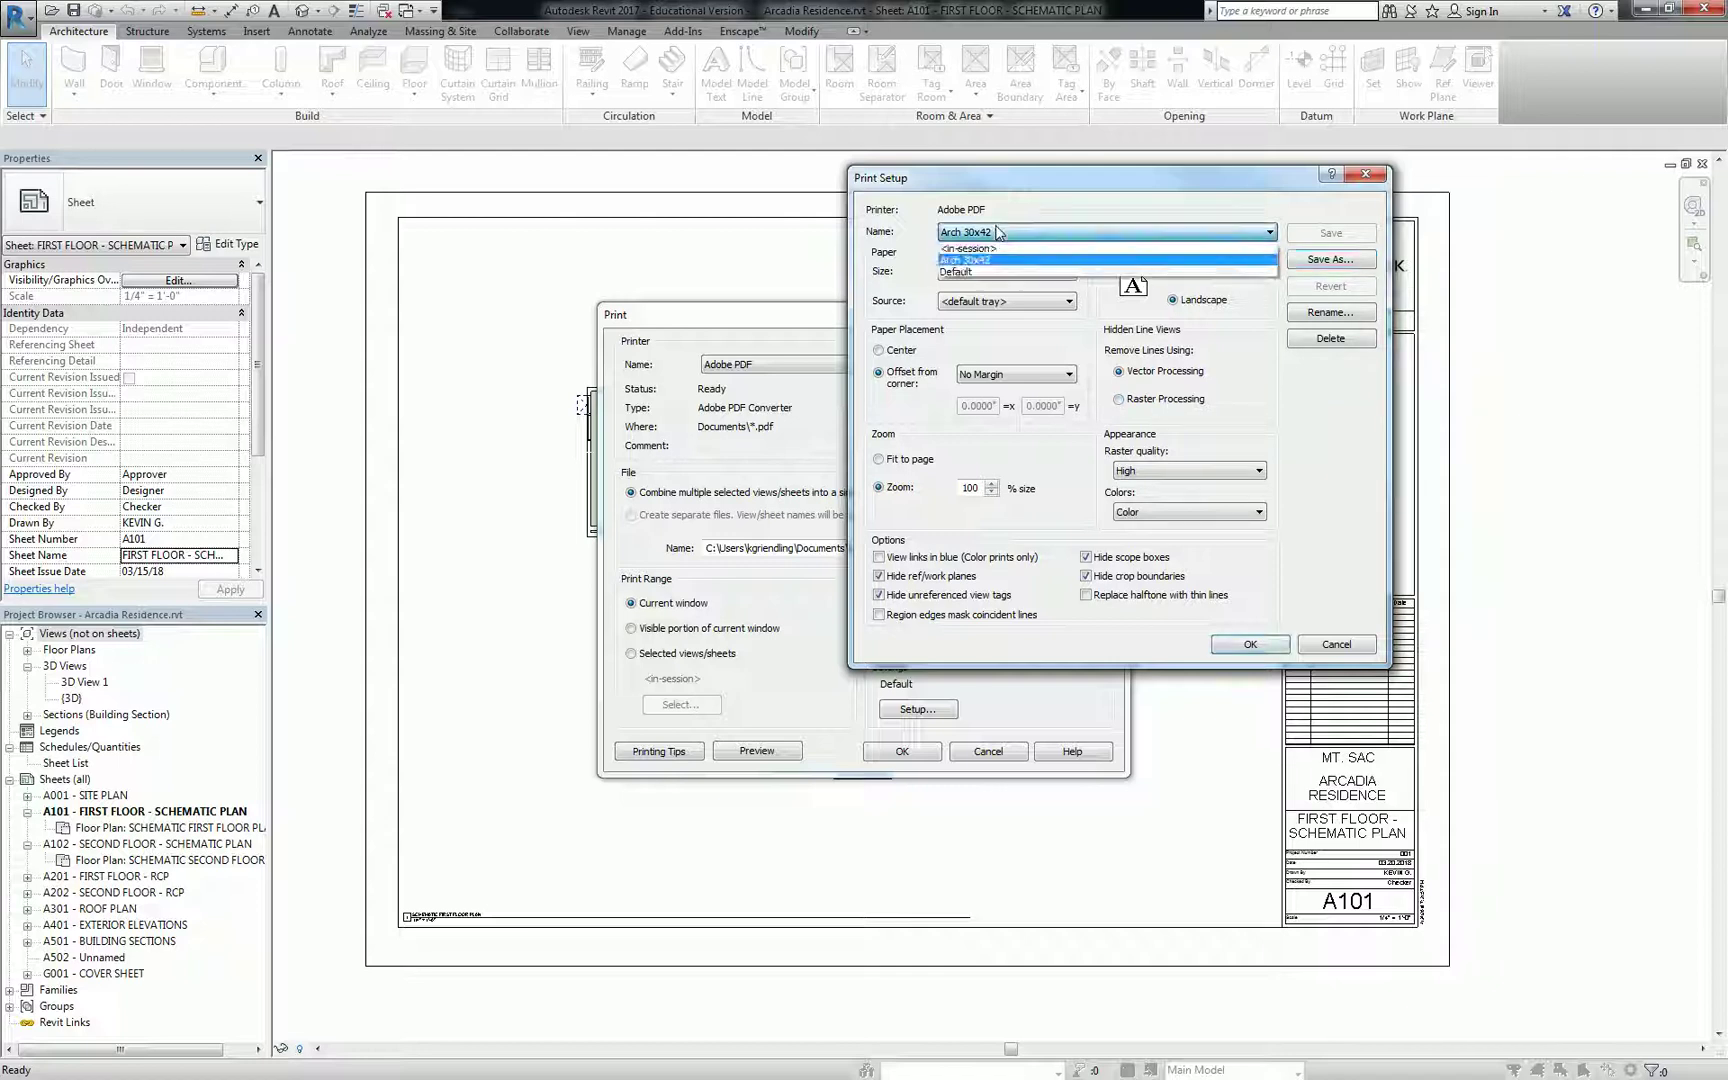
left_click(1248, 650)
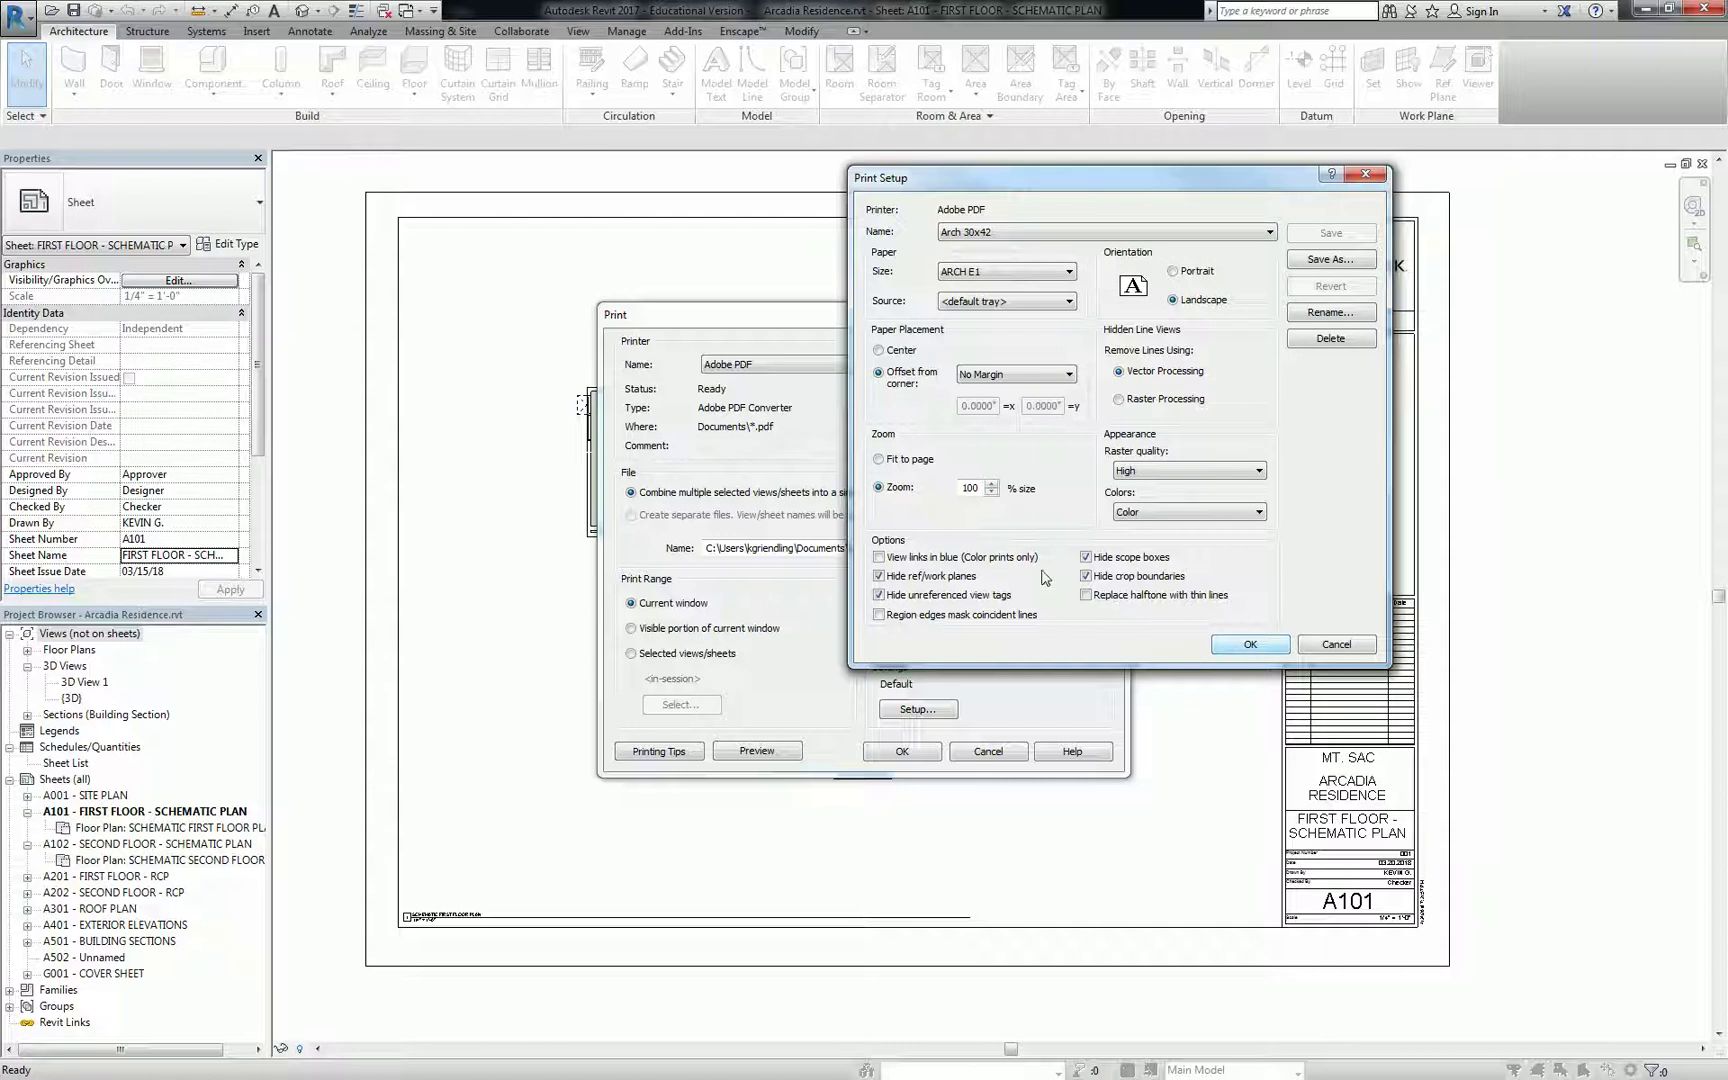
left_click(1233, 650)
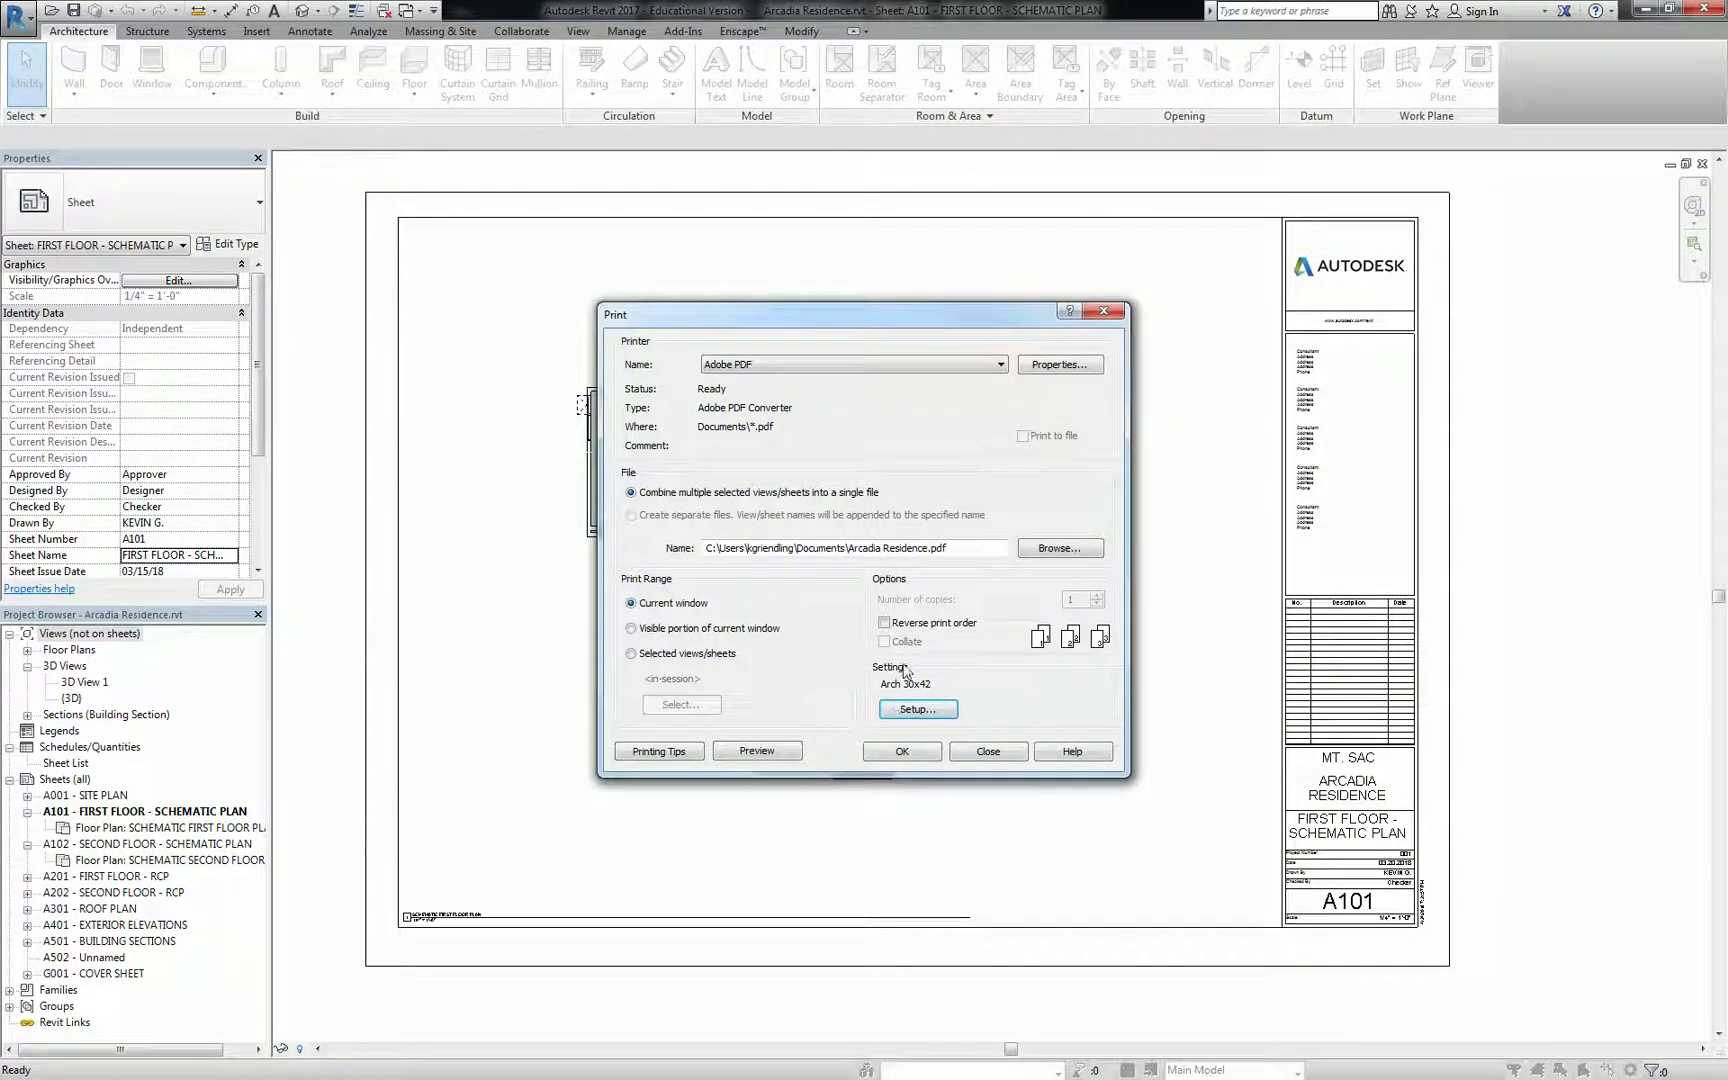
Step: Review the settings stored in the Arch 30x42 print setup without changing them
left_click_drag(902, 684, 946, 685)
left_click(946, 685)
left_click(917, 709)
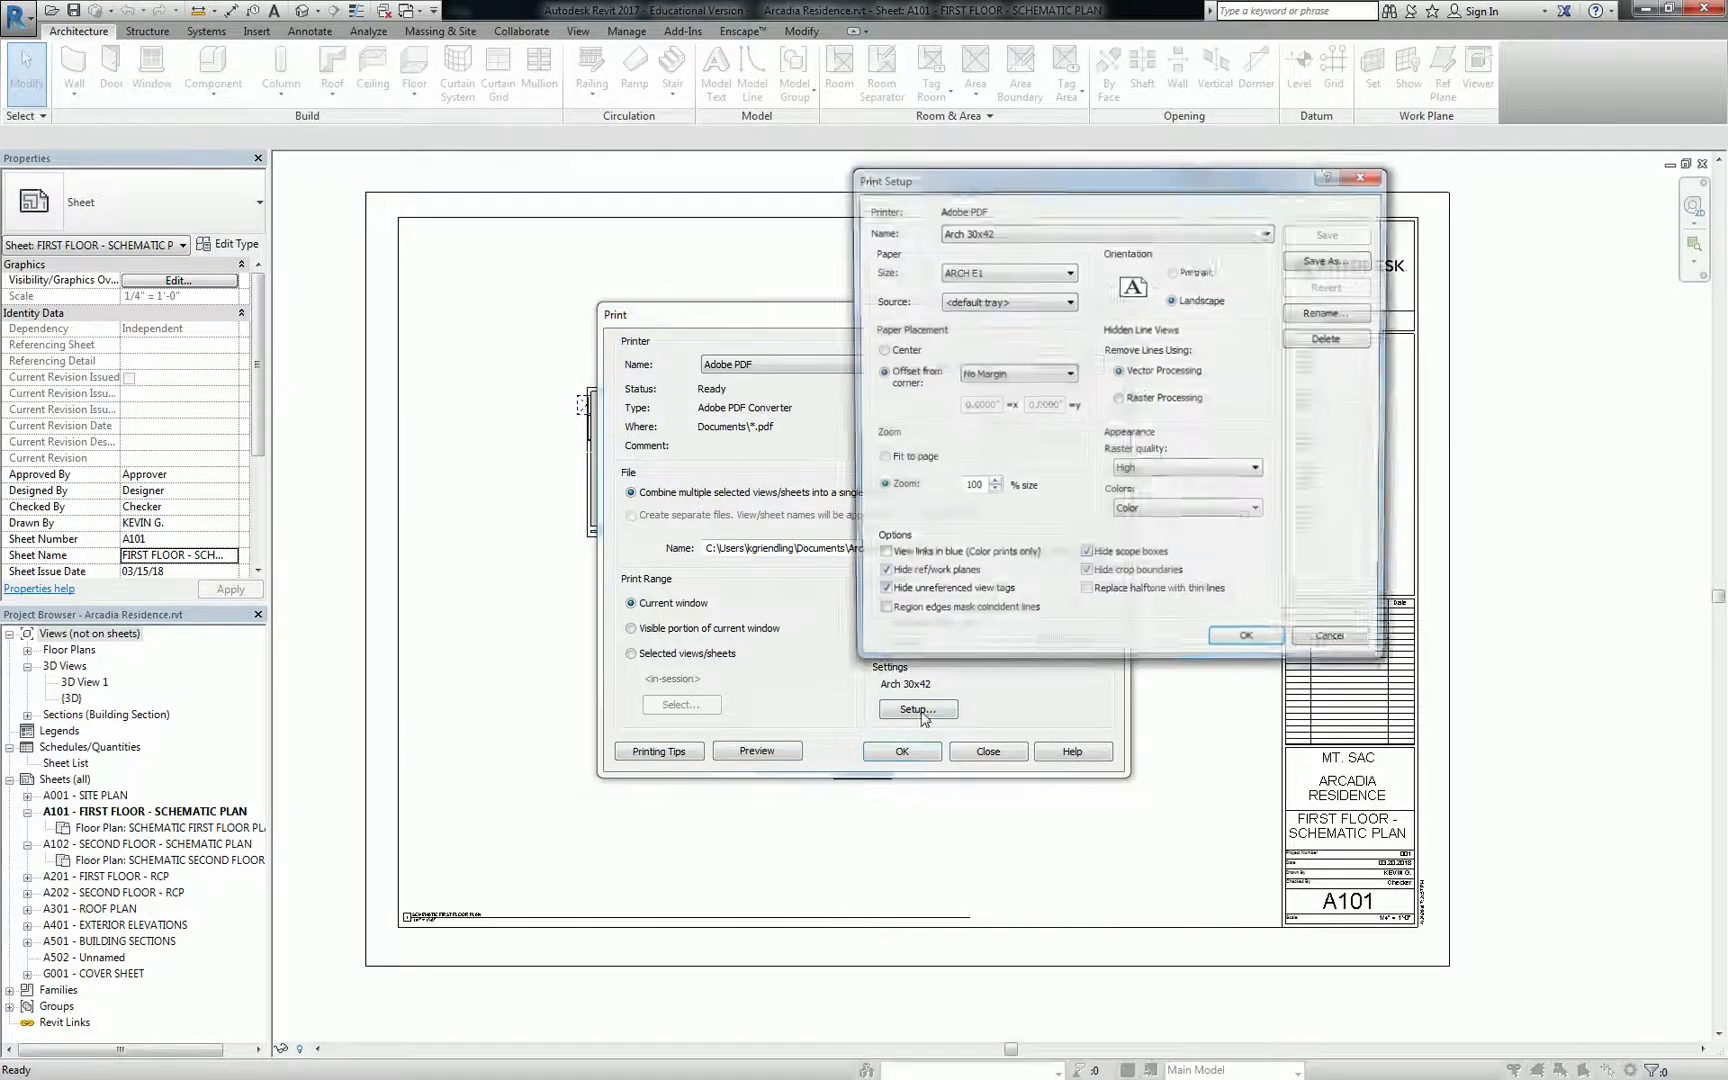
left_click(1366, 176)
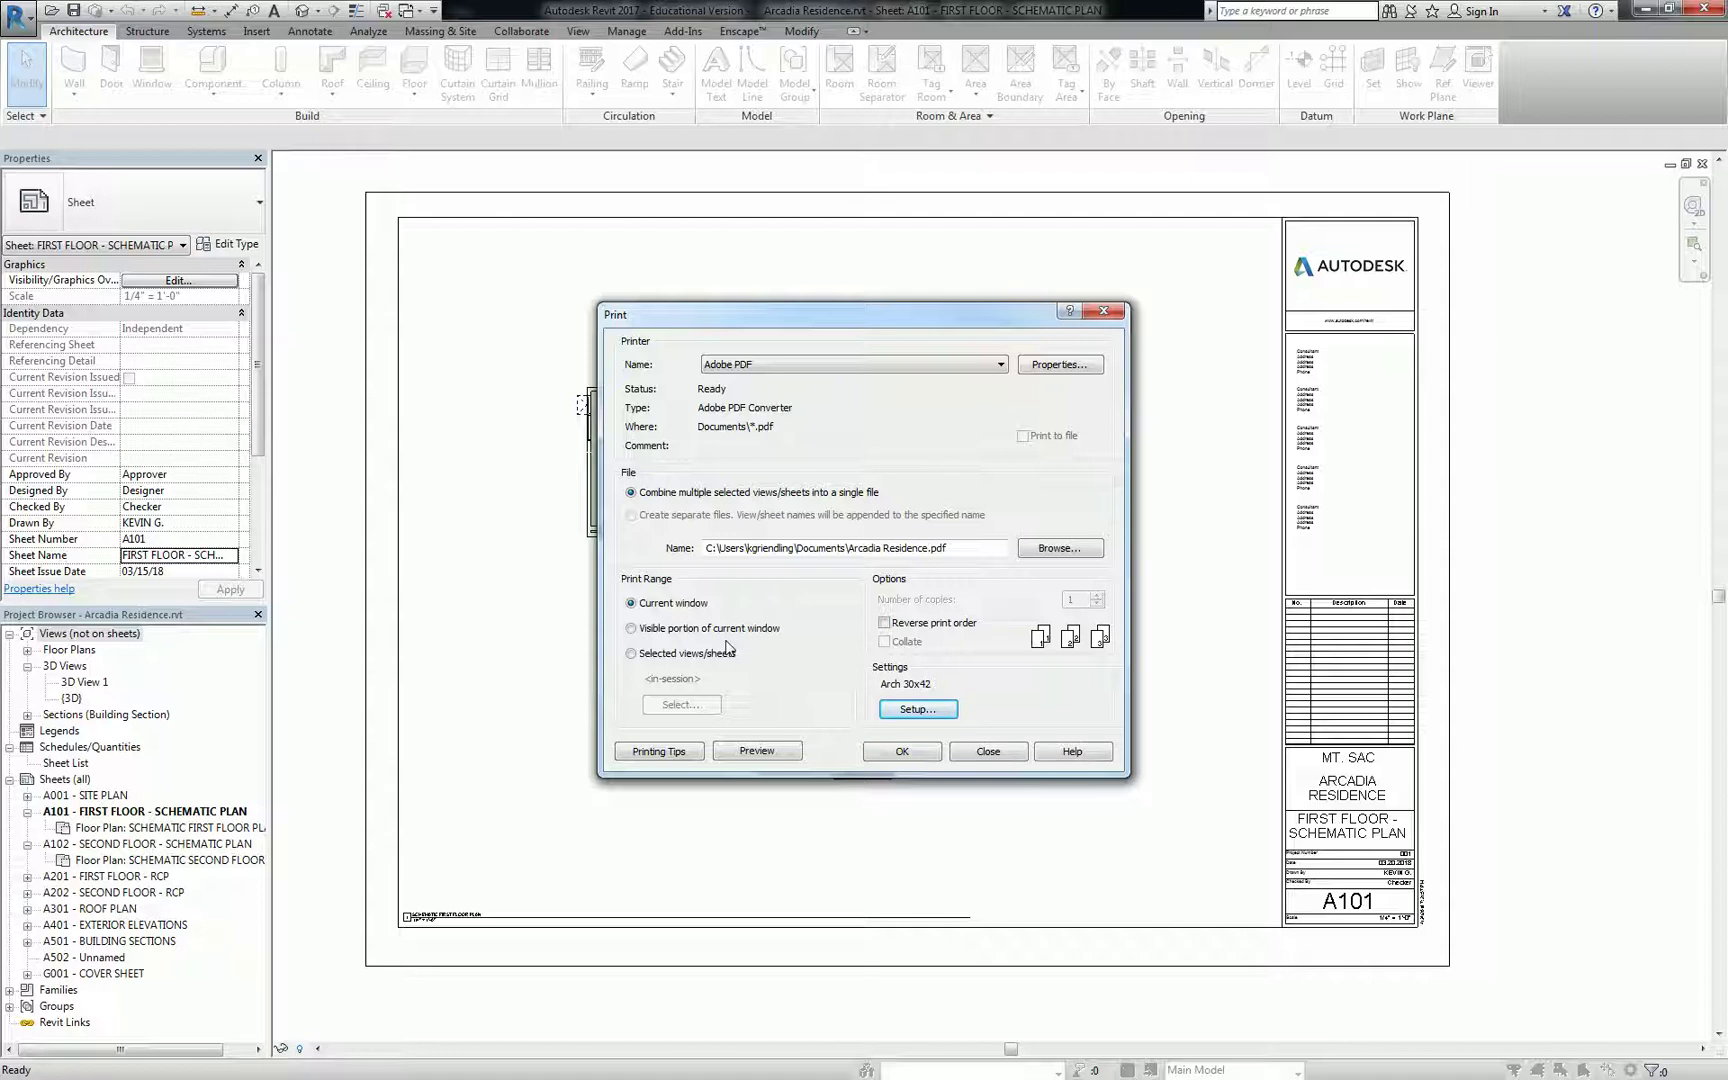
Step: Set the print range to Selected views/sheets and open the in-session view/sheet set
left_click(728, 629)
left_click(672, 656)
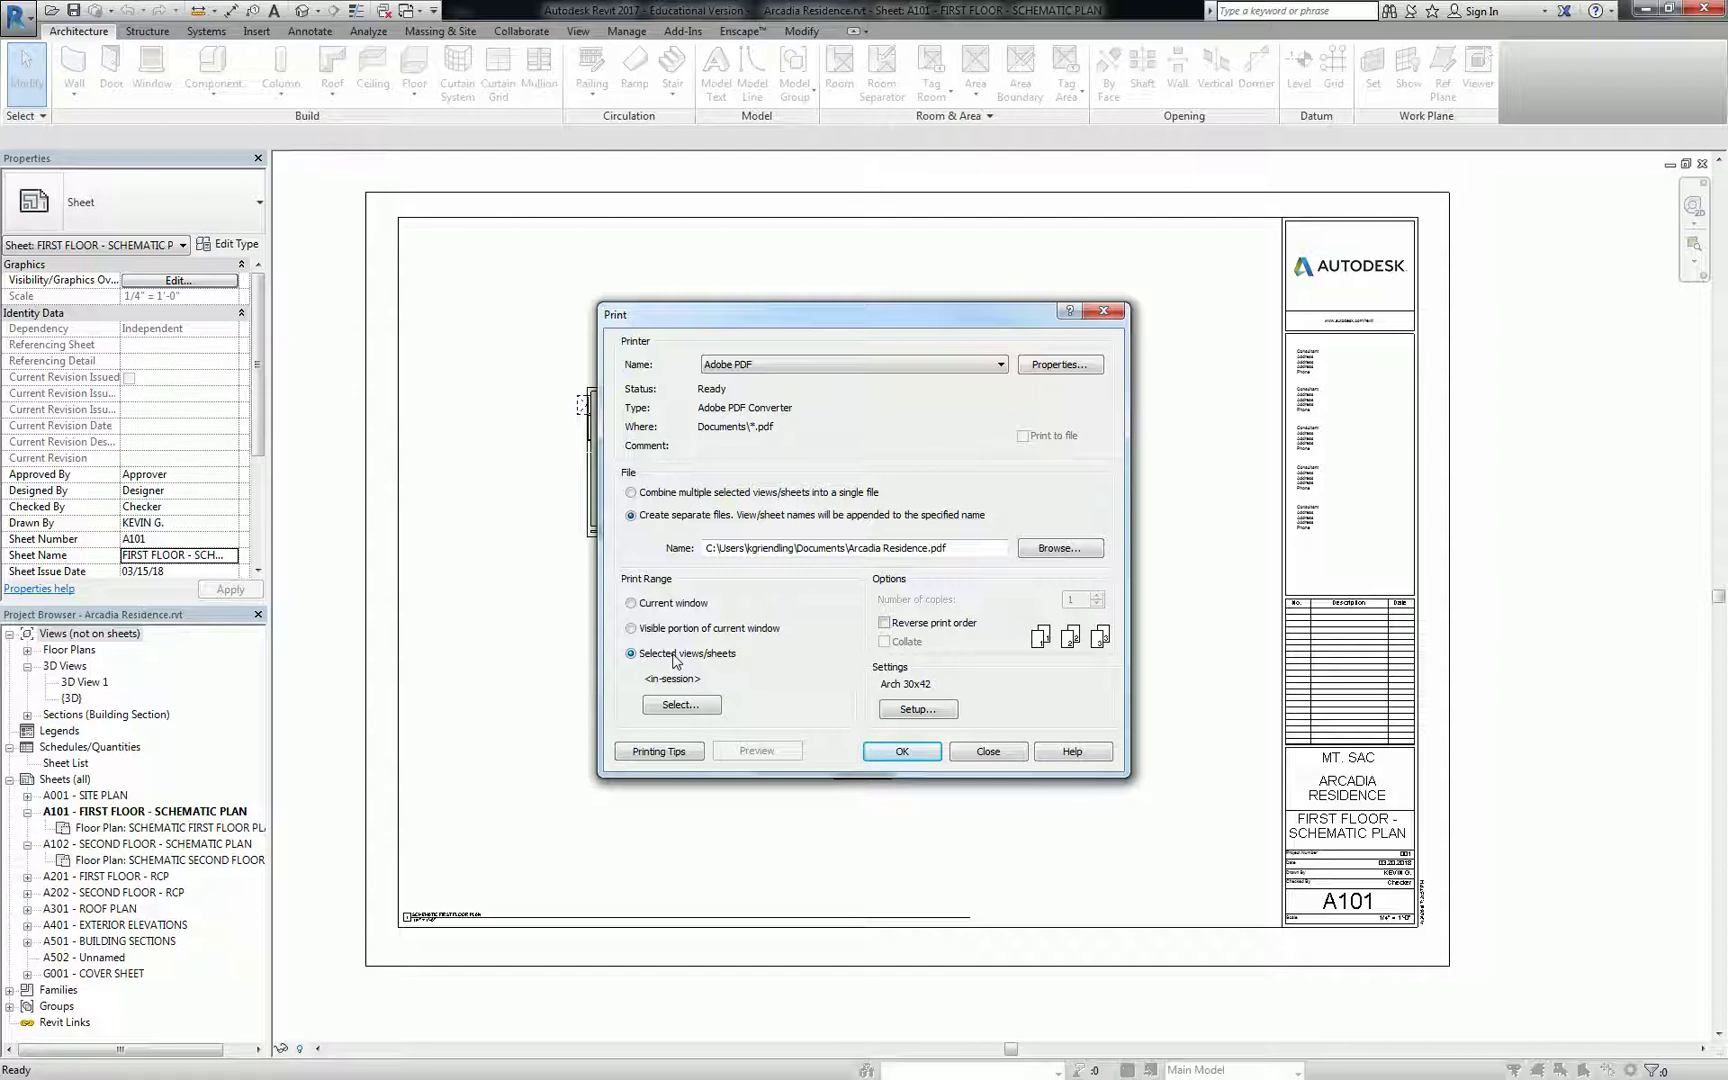
left_click(658, 708)
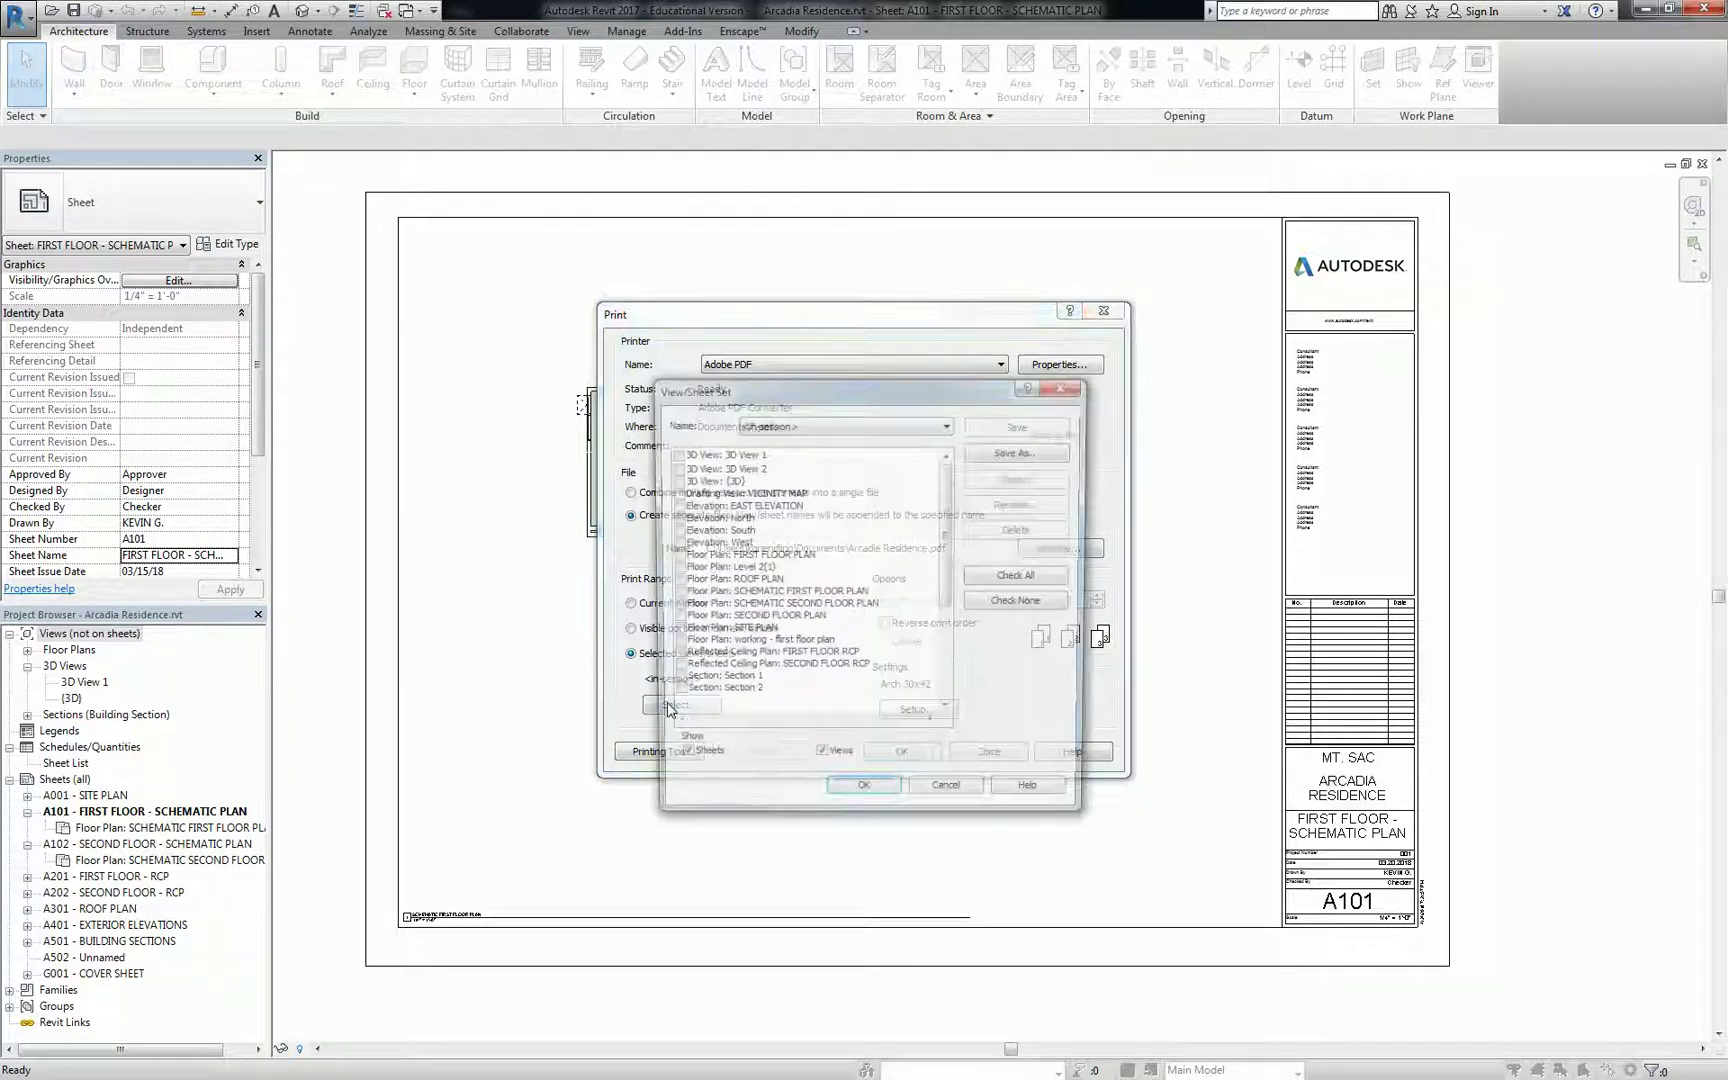
left_click(856, 425)
left_click(858, 440)
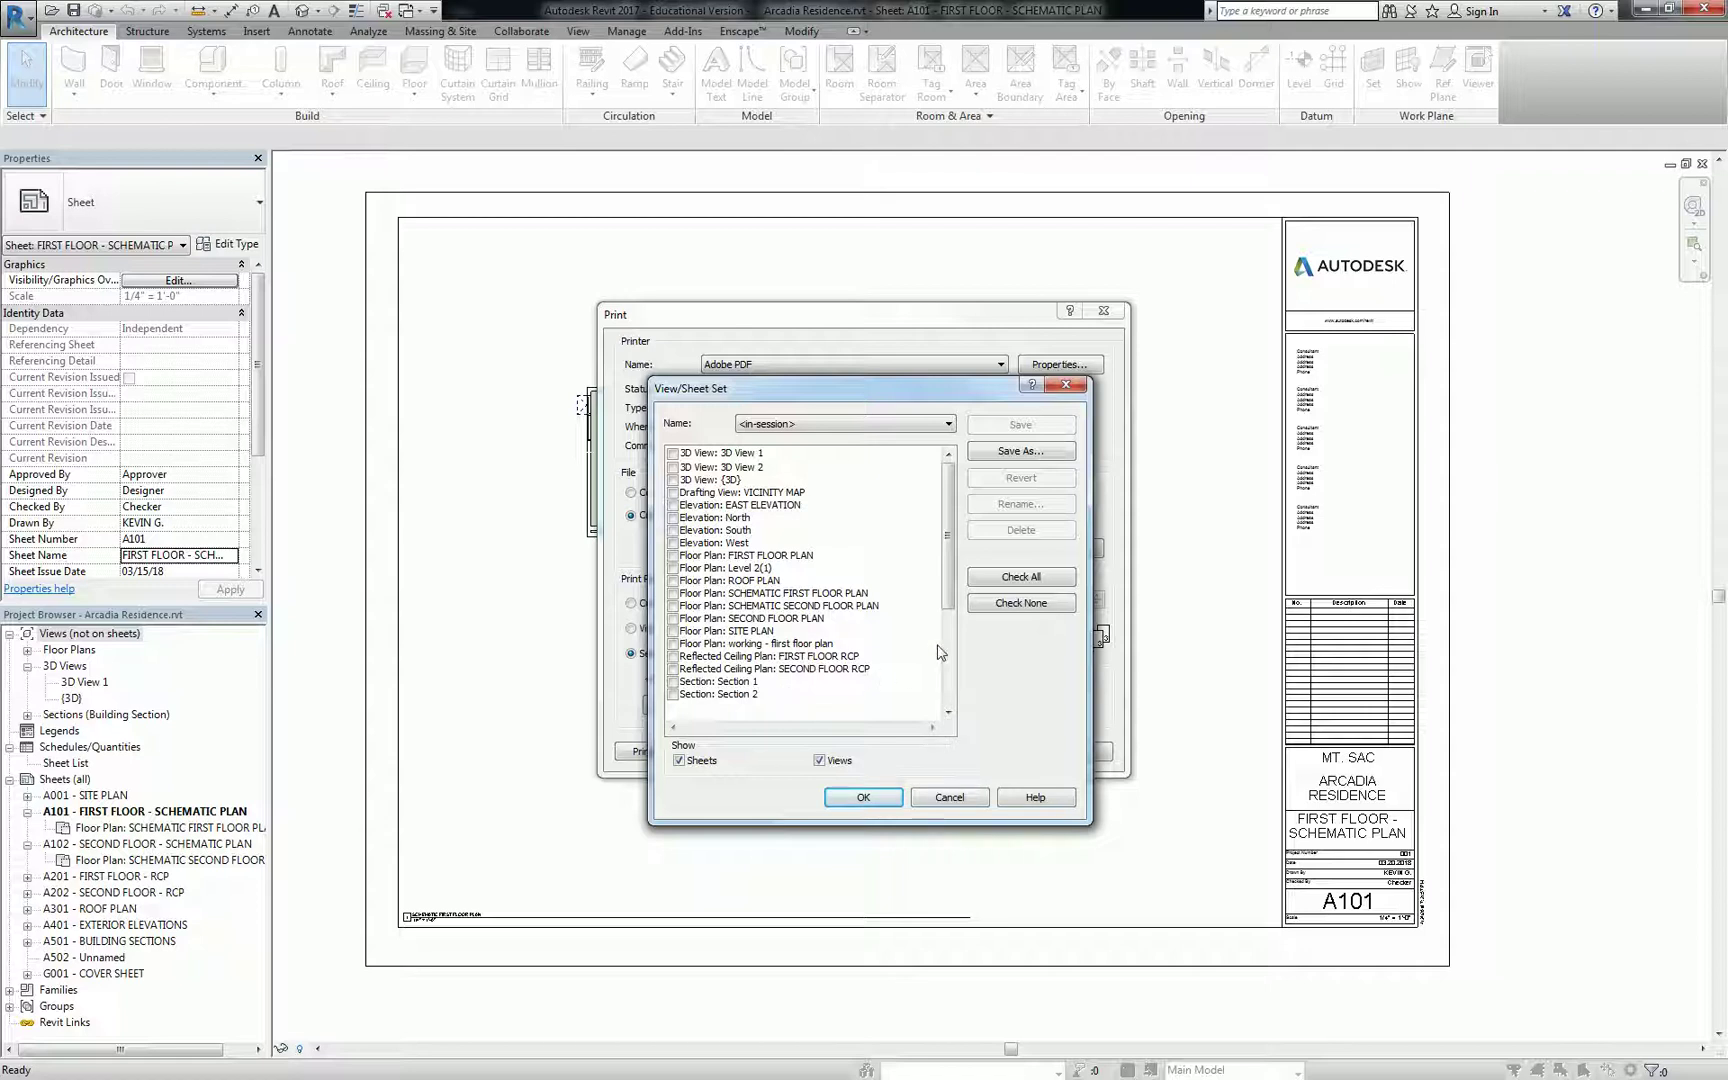
Step: Try the Sheets and Views display filters of the view/sheet set, leaving only sheets listed
left_click(819, 761)
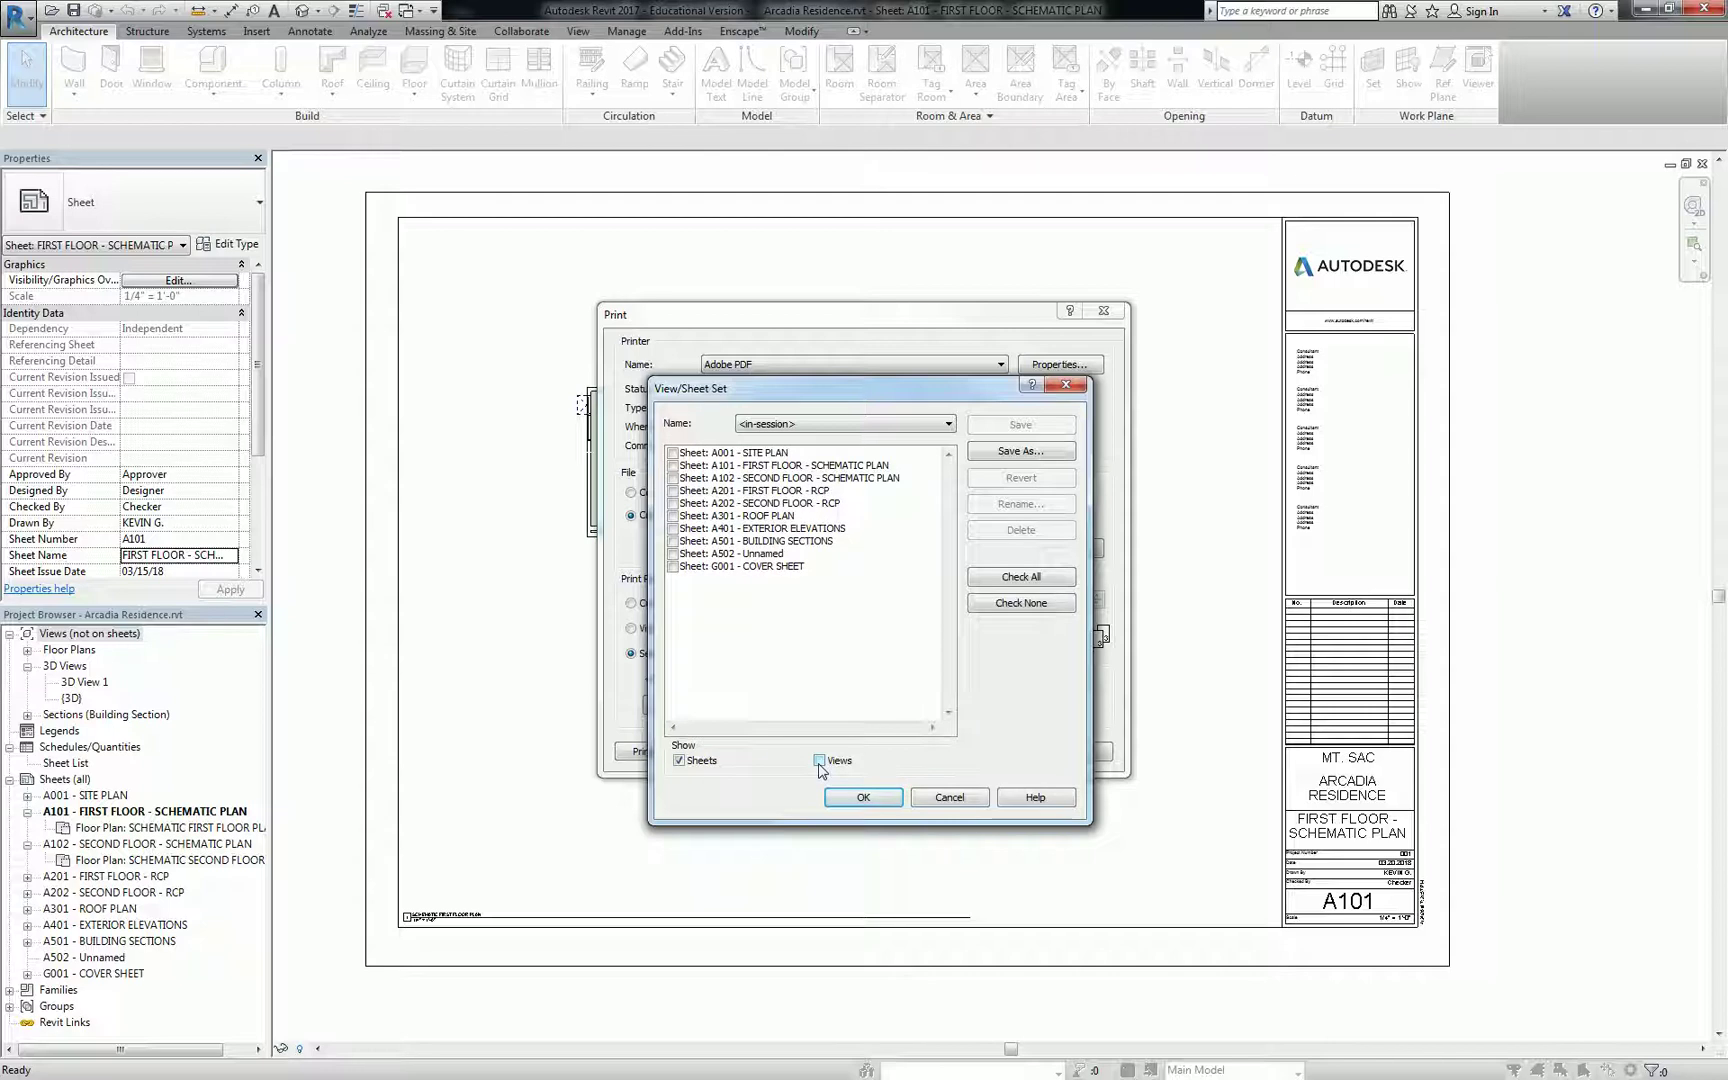
left_click(819, 761)
left_click(679, 761)
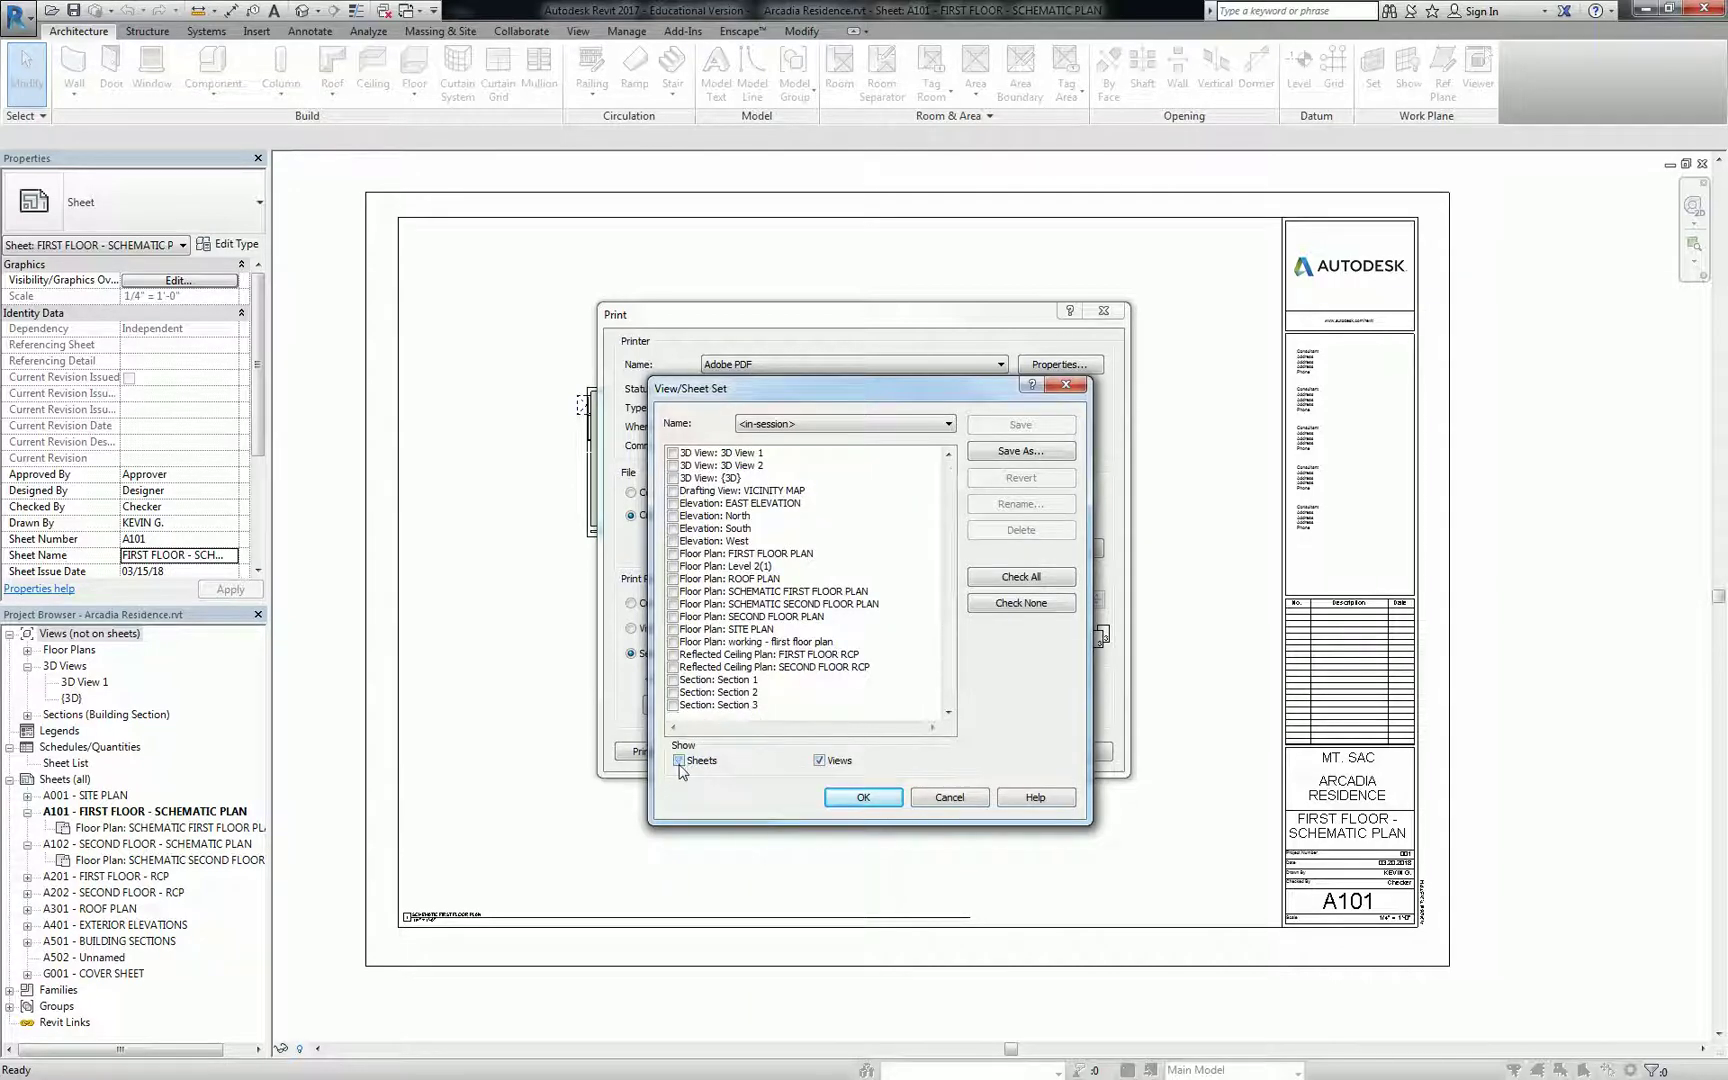
left_click(679, 761)
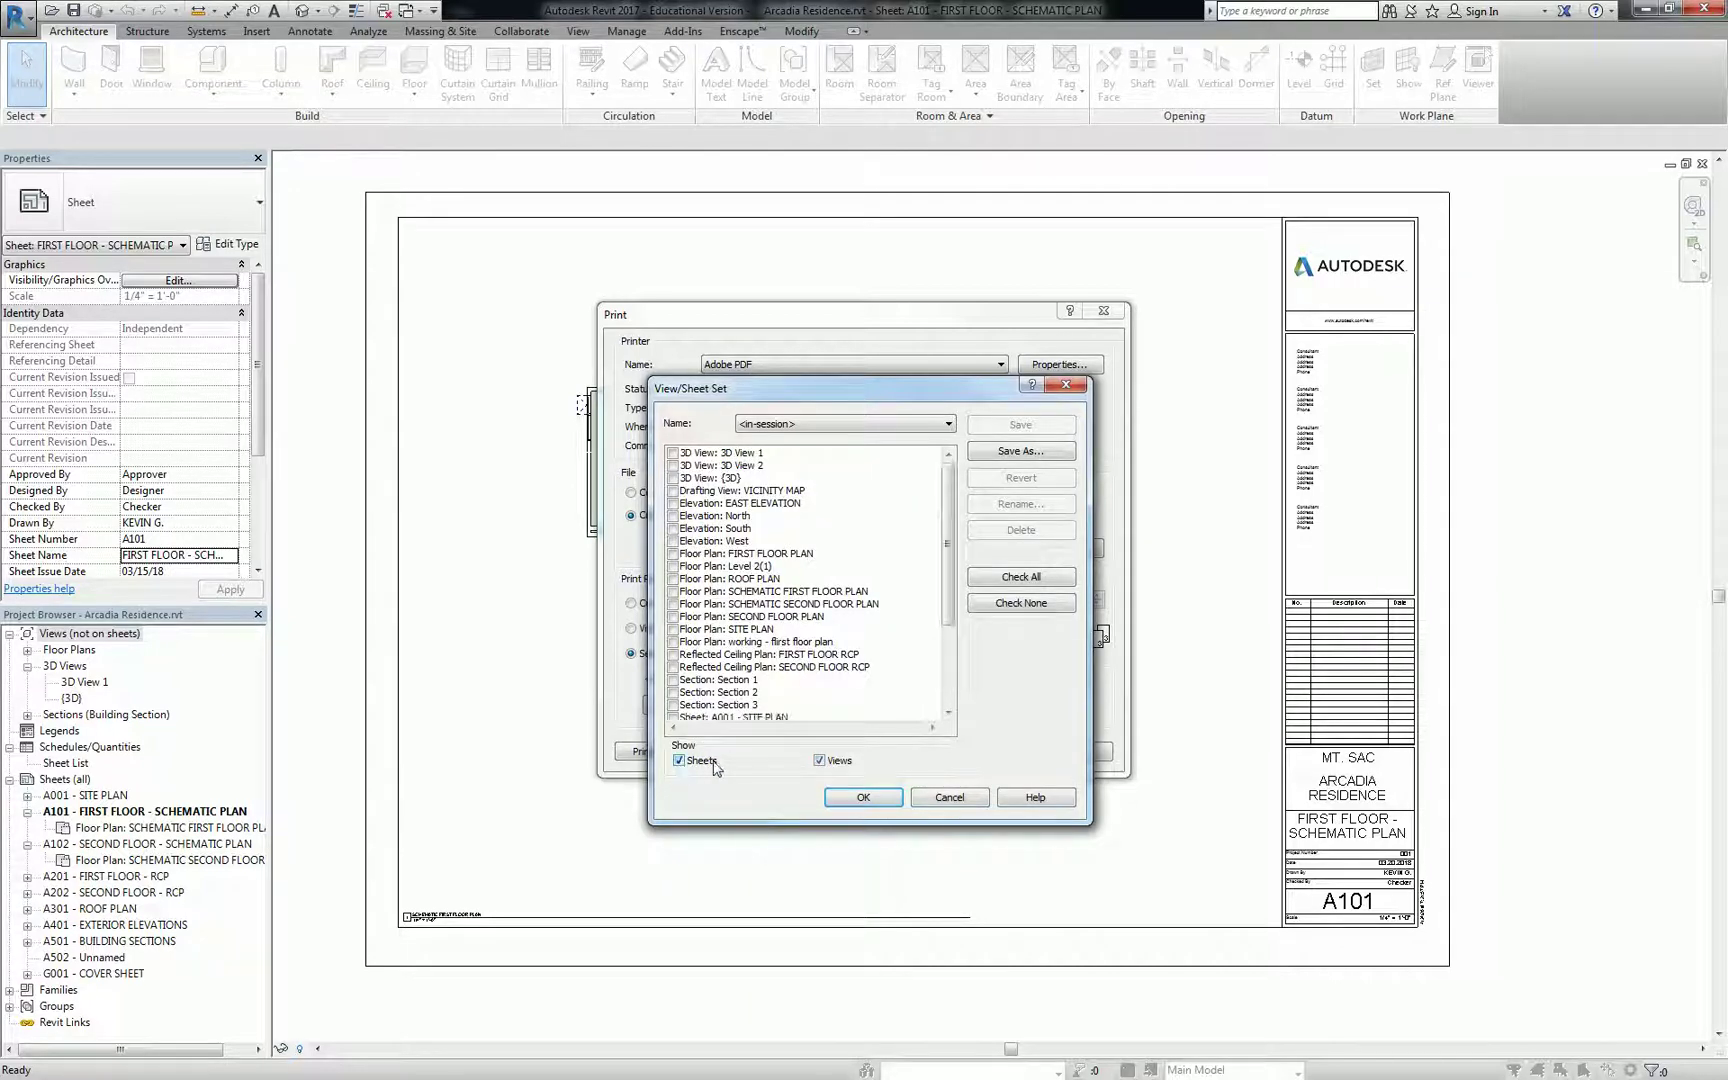
left_click(819, 760)
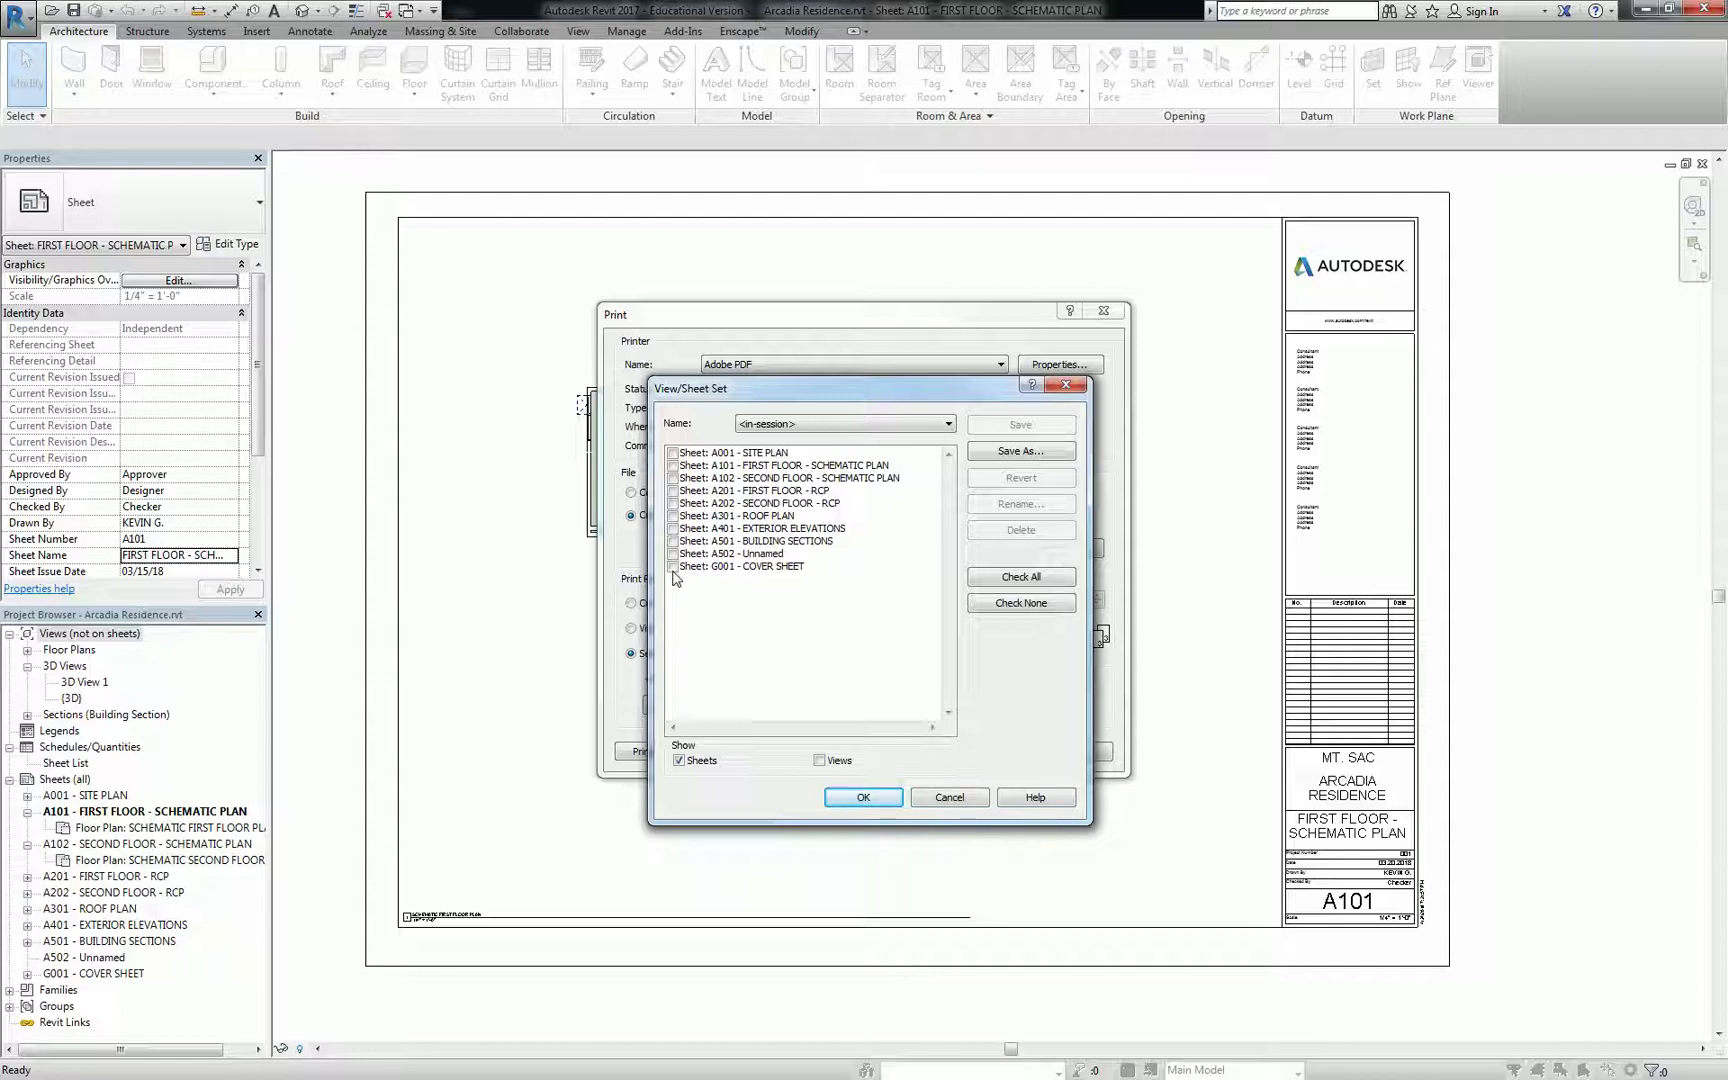
Step: Include sheets G001, A101, A102, A201, A202, A301, A401 and A501 in the print set
left_click(673, 567)
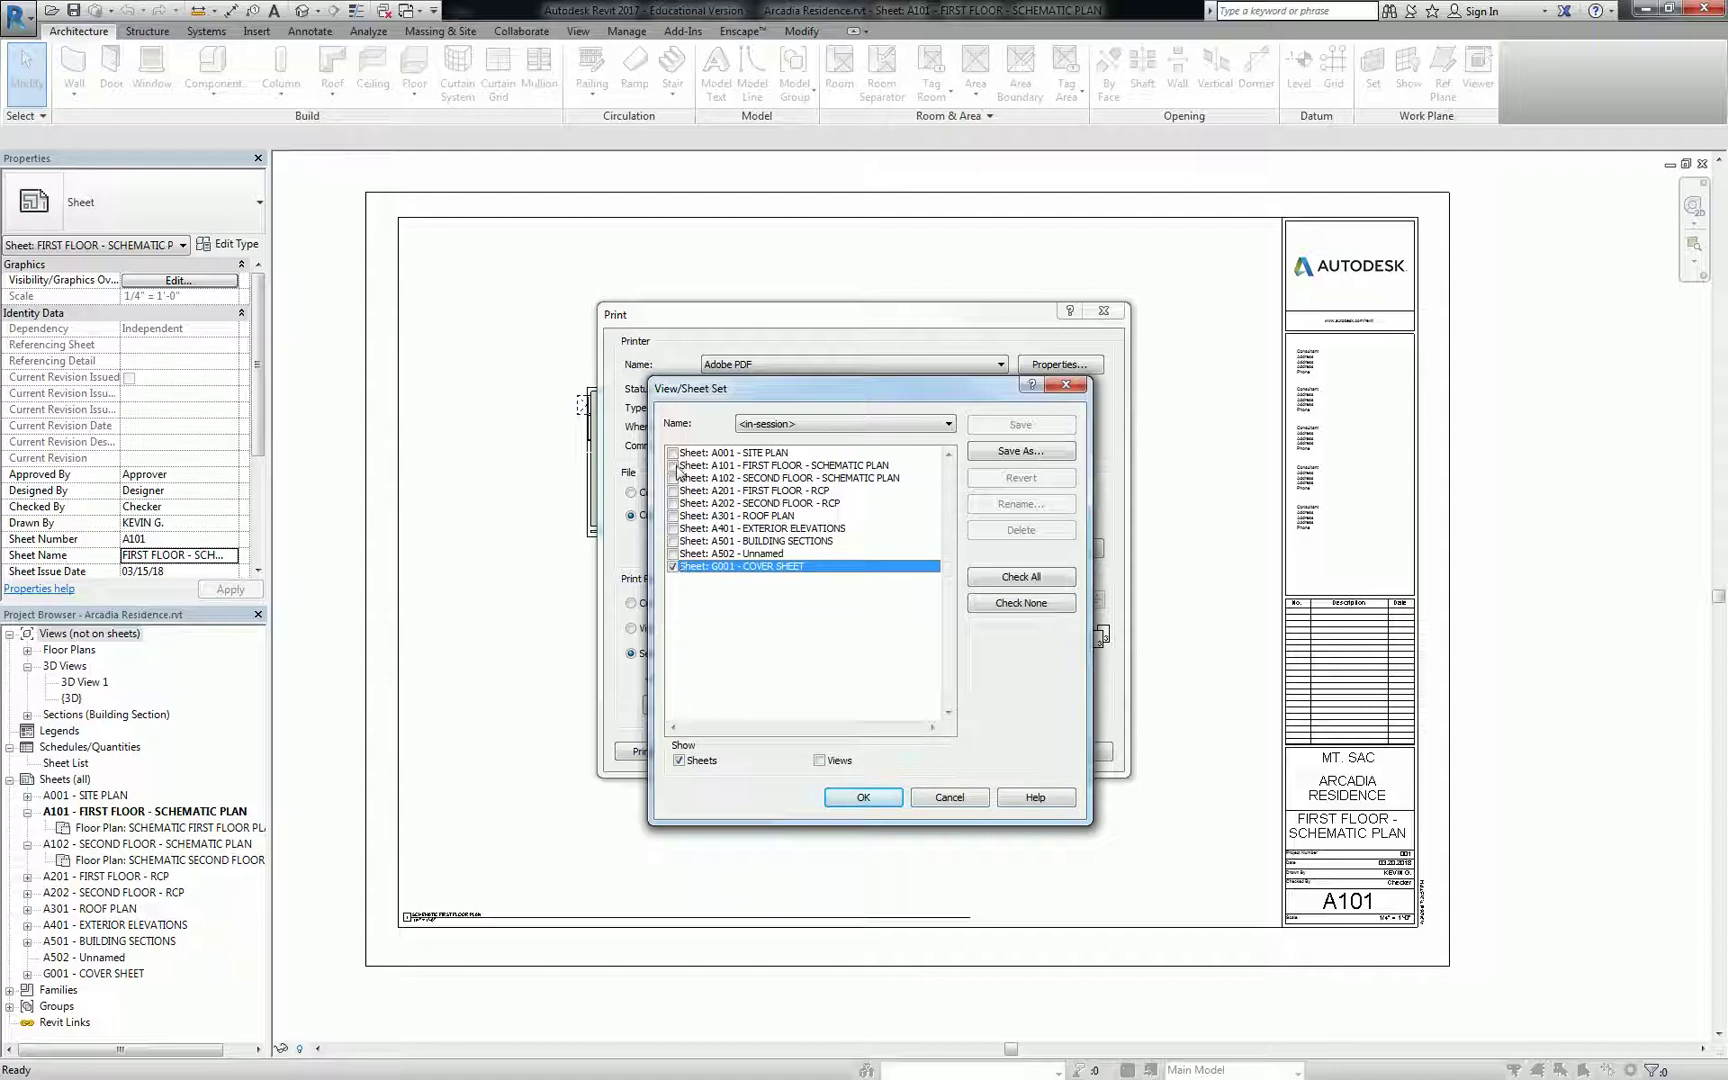
left_click(673, 466)
left_click(673, 479)
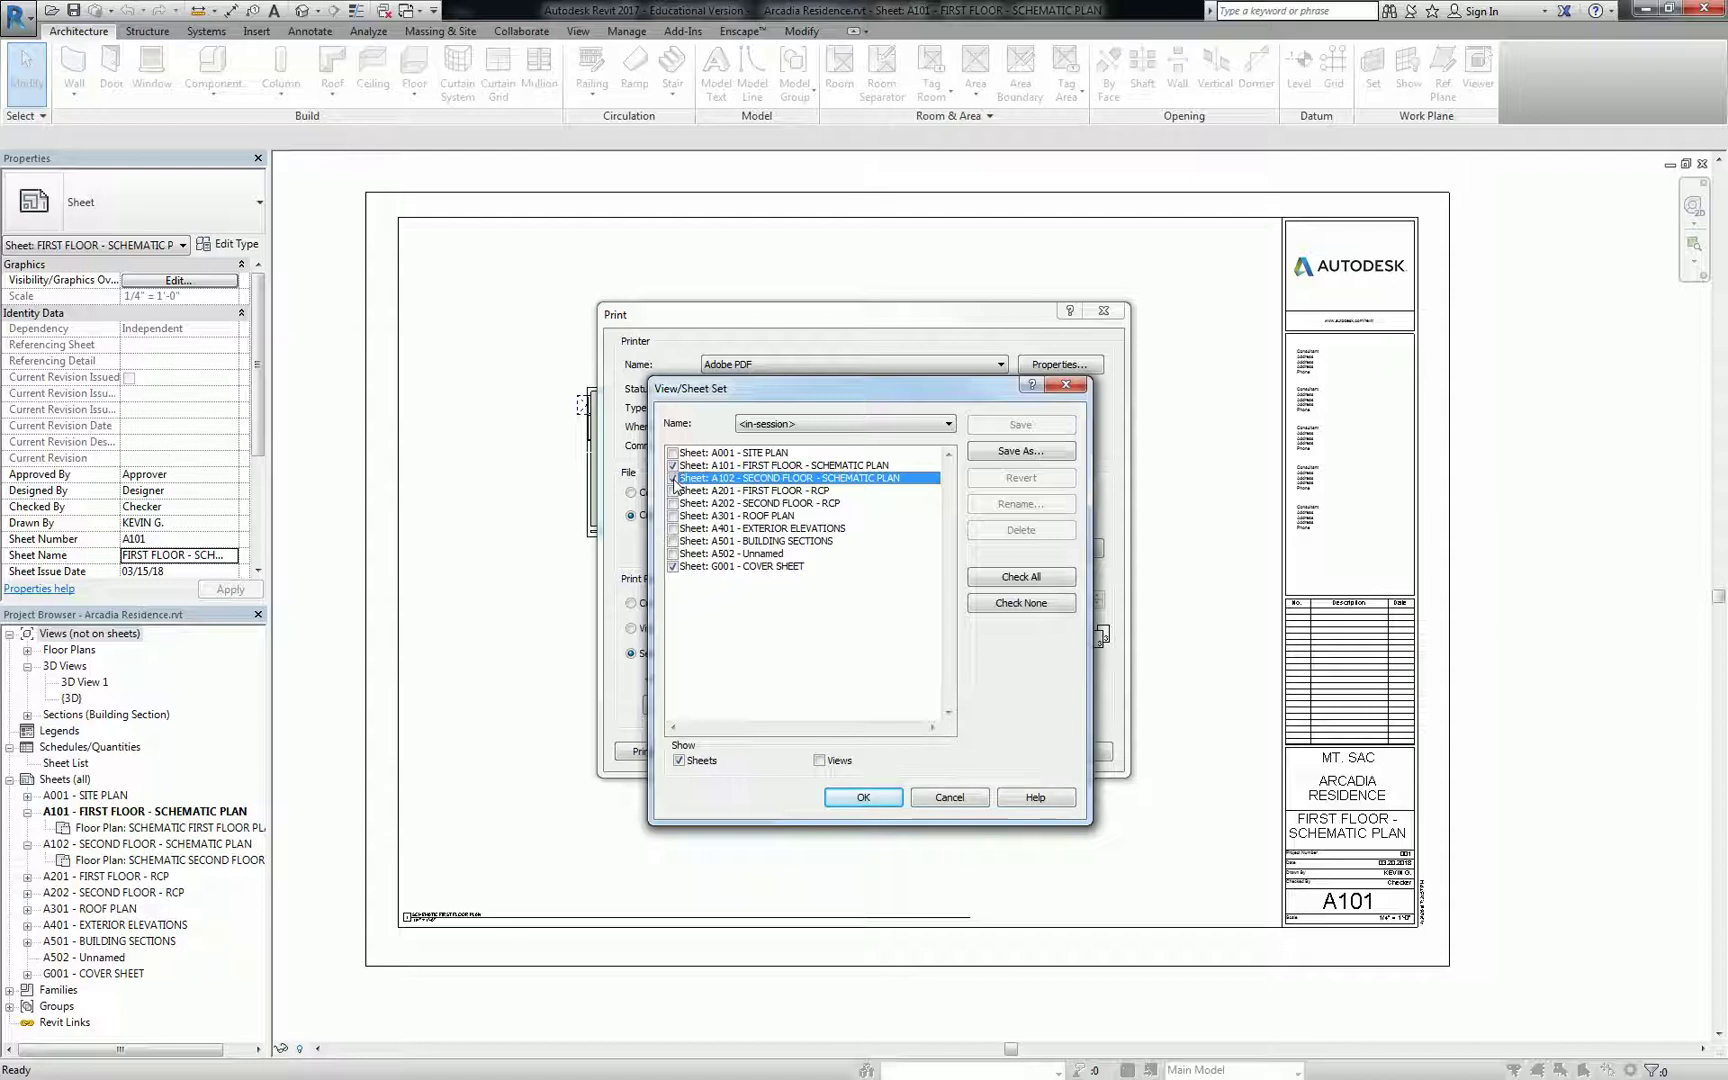
left_click(674, 490)
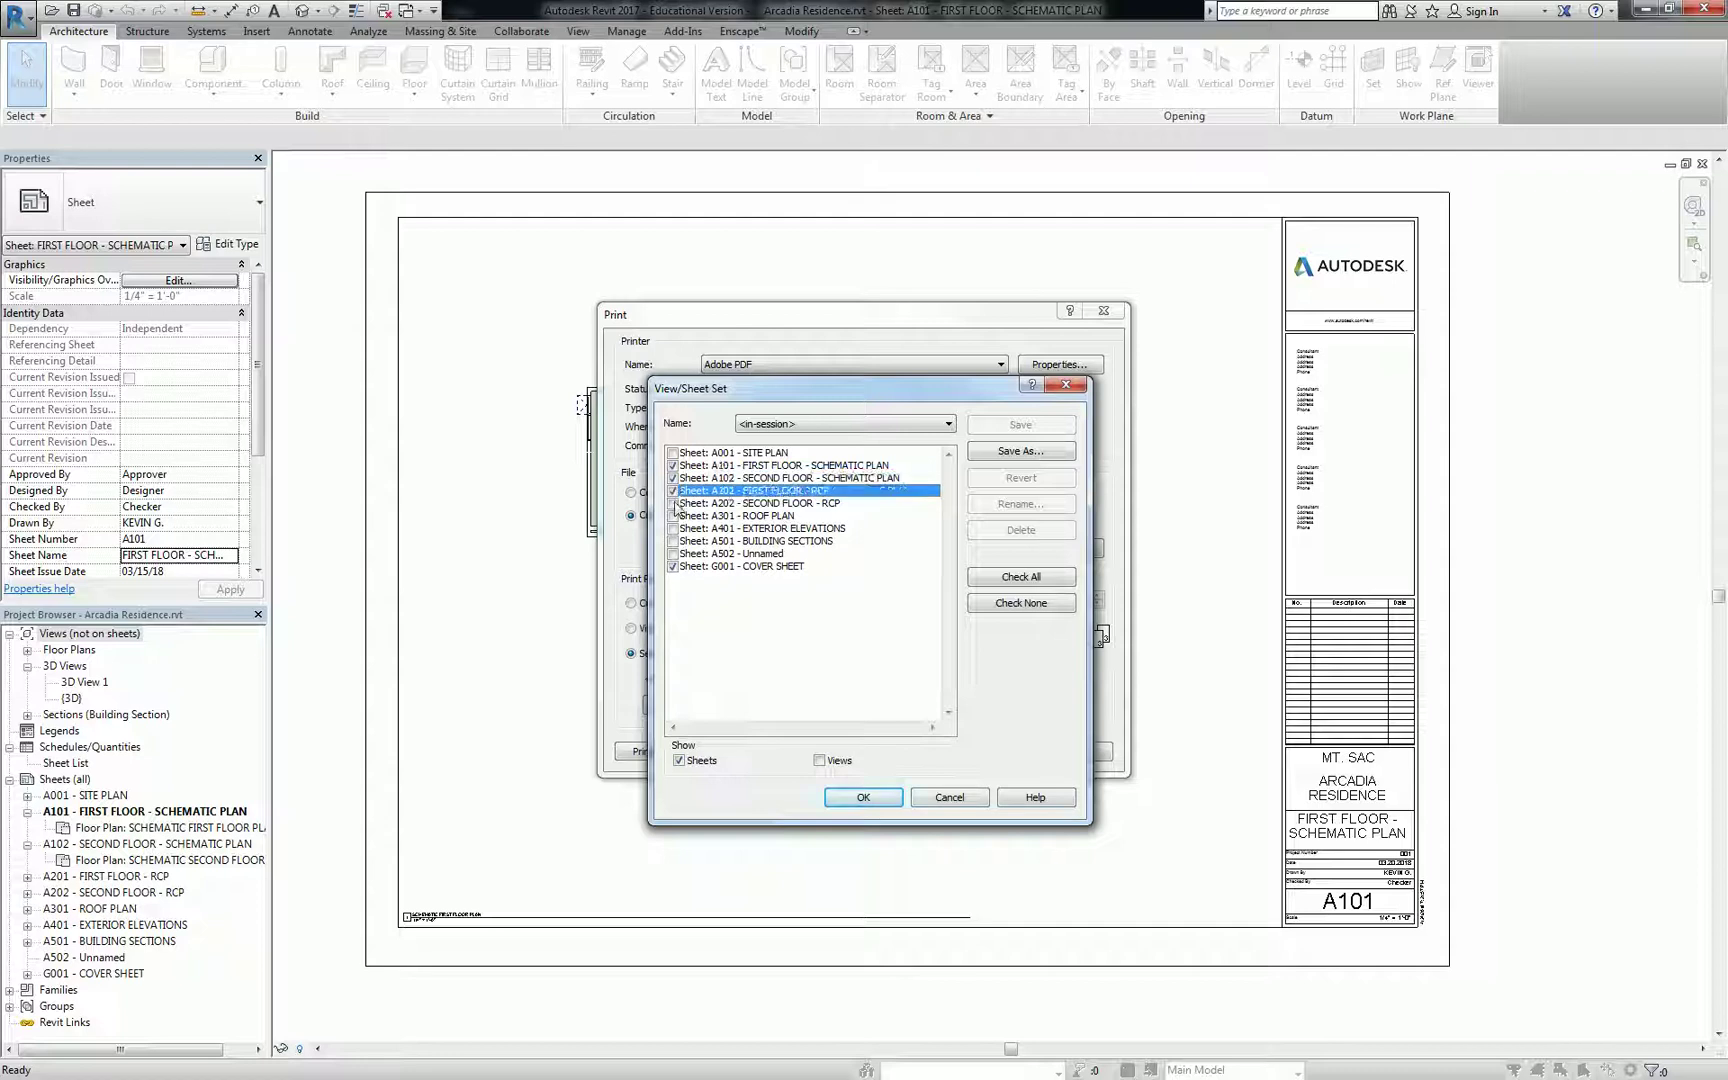
left_click(673, 503)
left_click(673, 516)
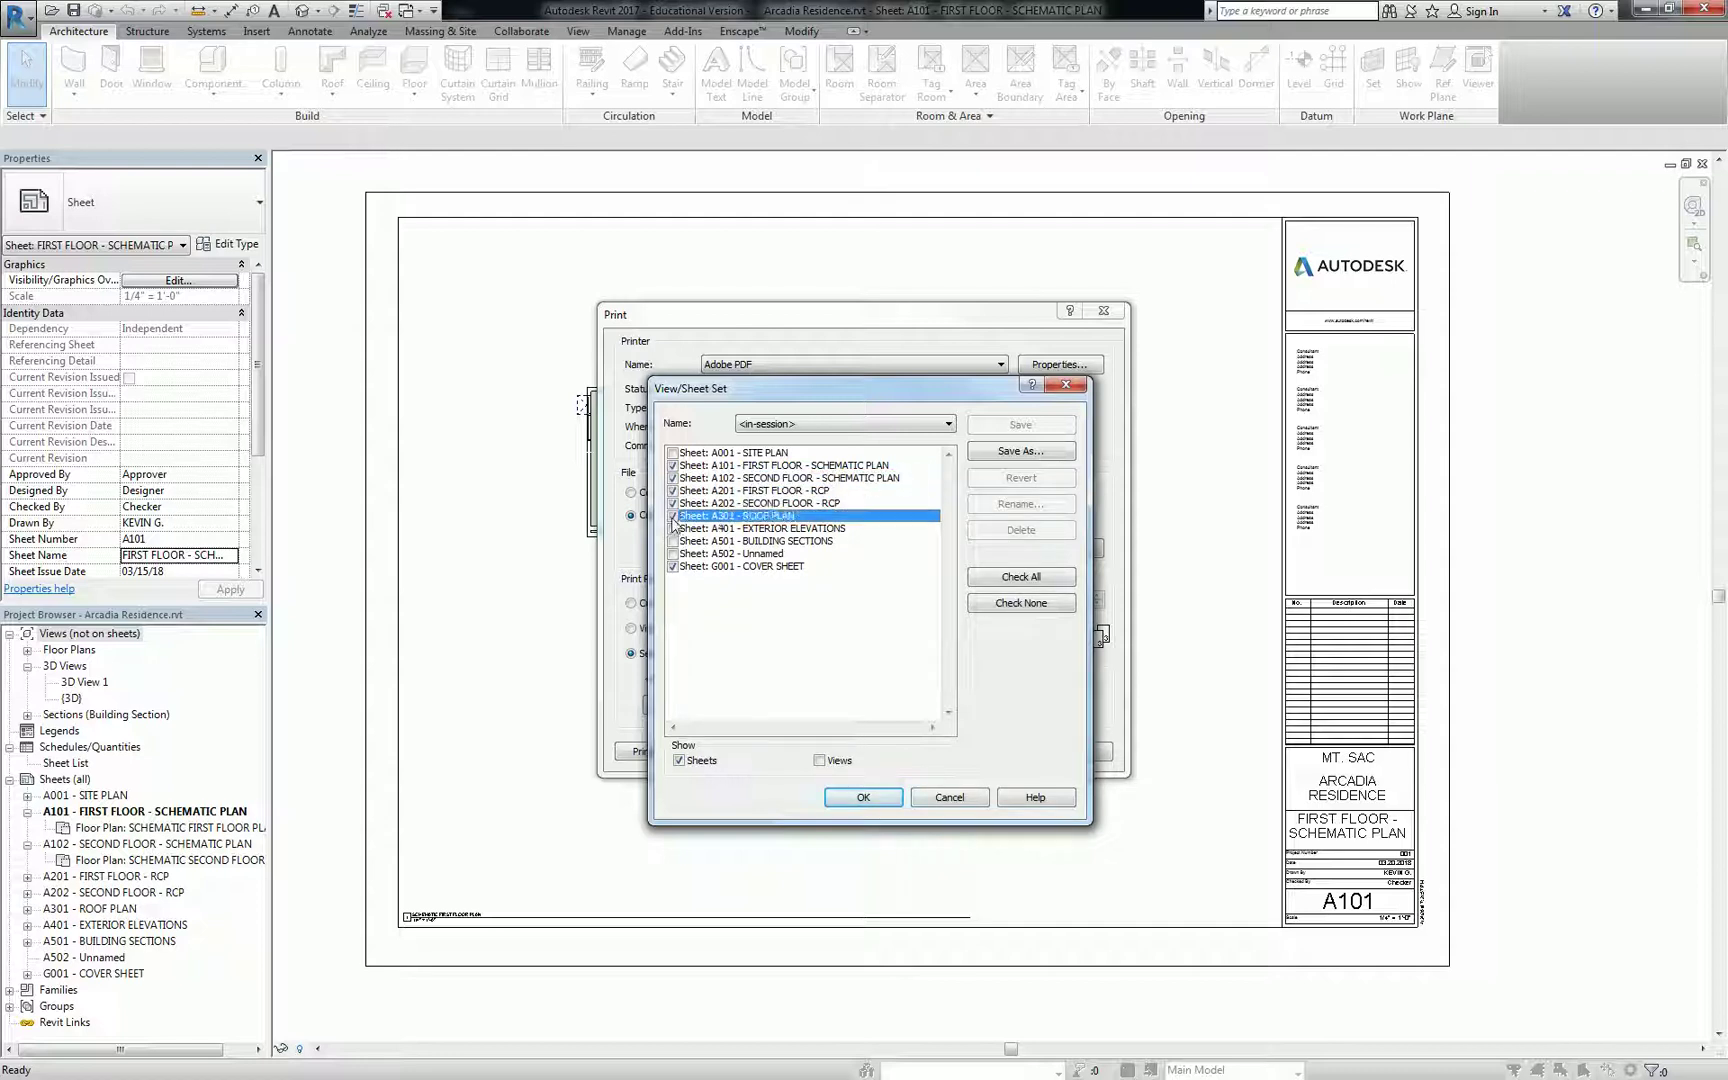
left_click(673, 528)
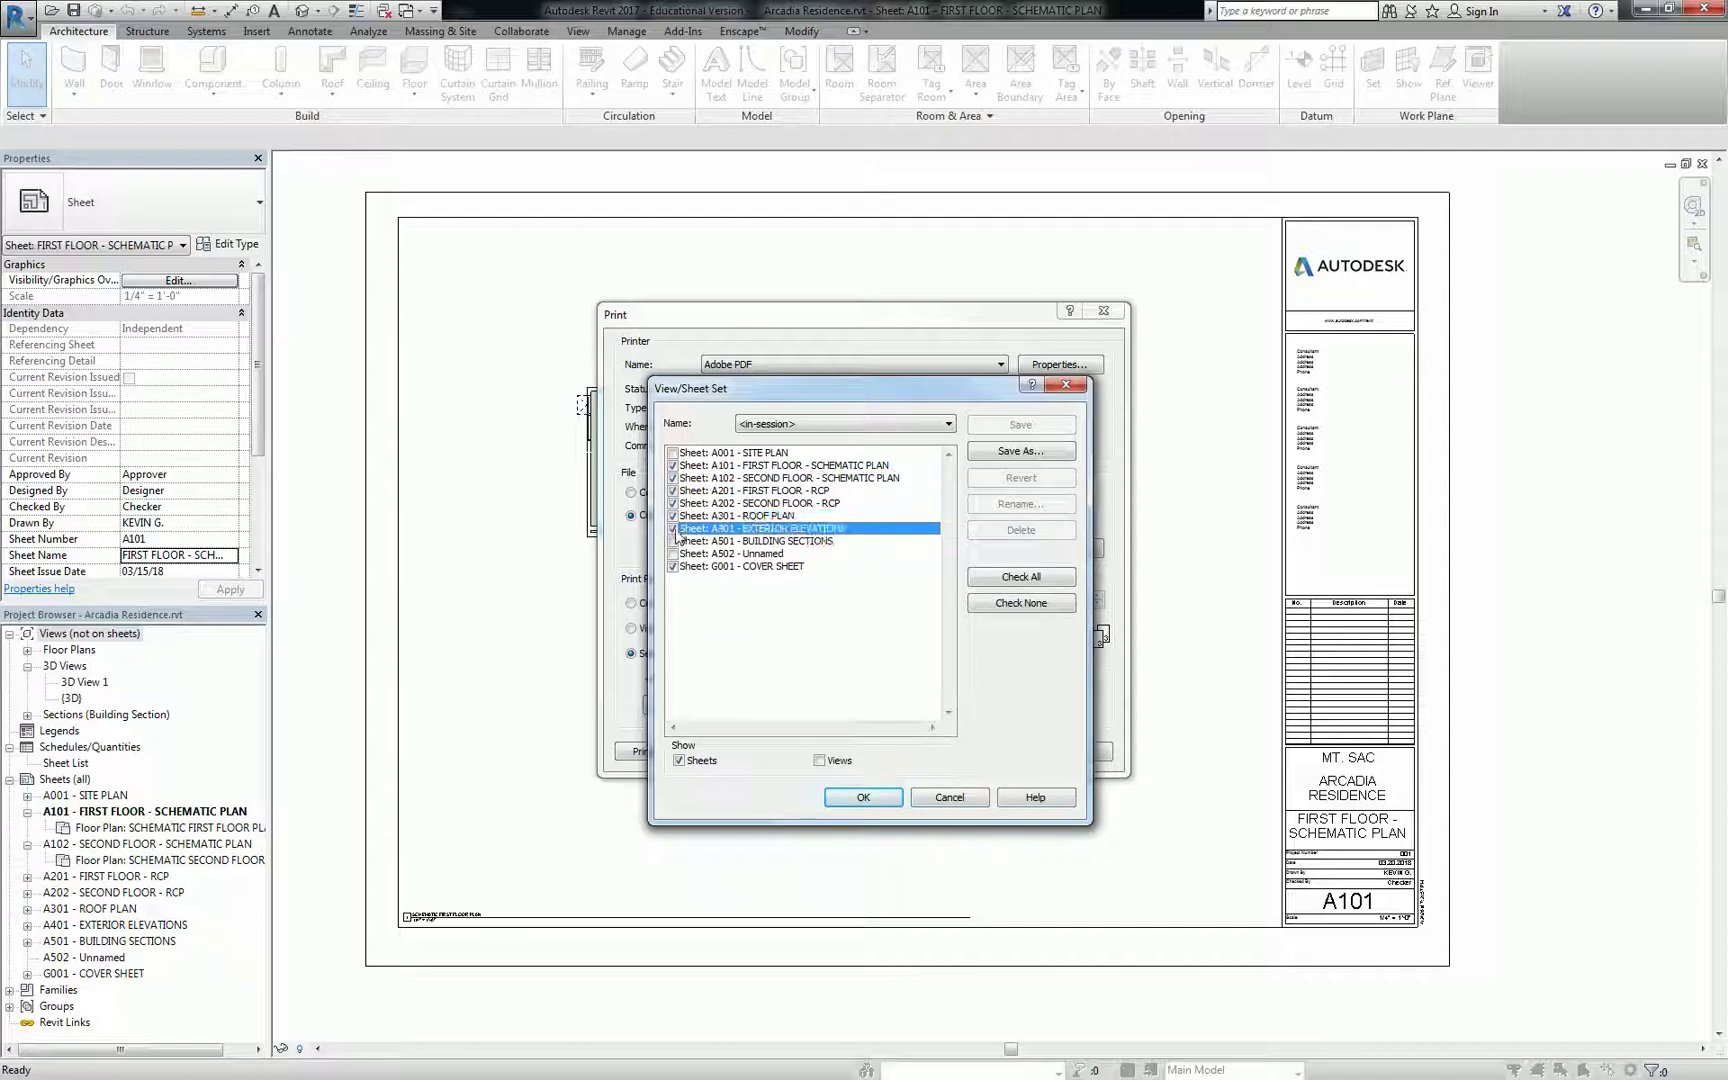
left_click(673, 541)
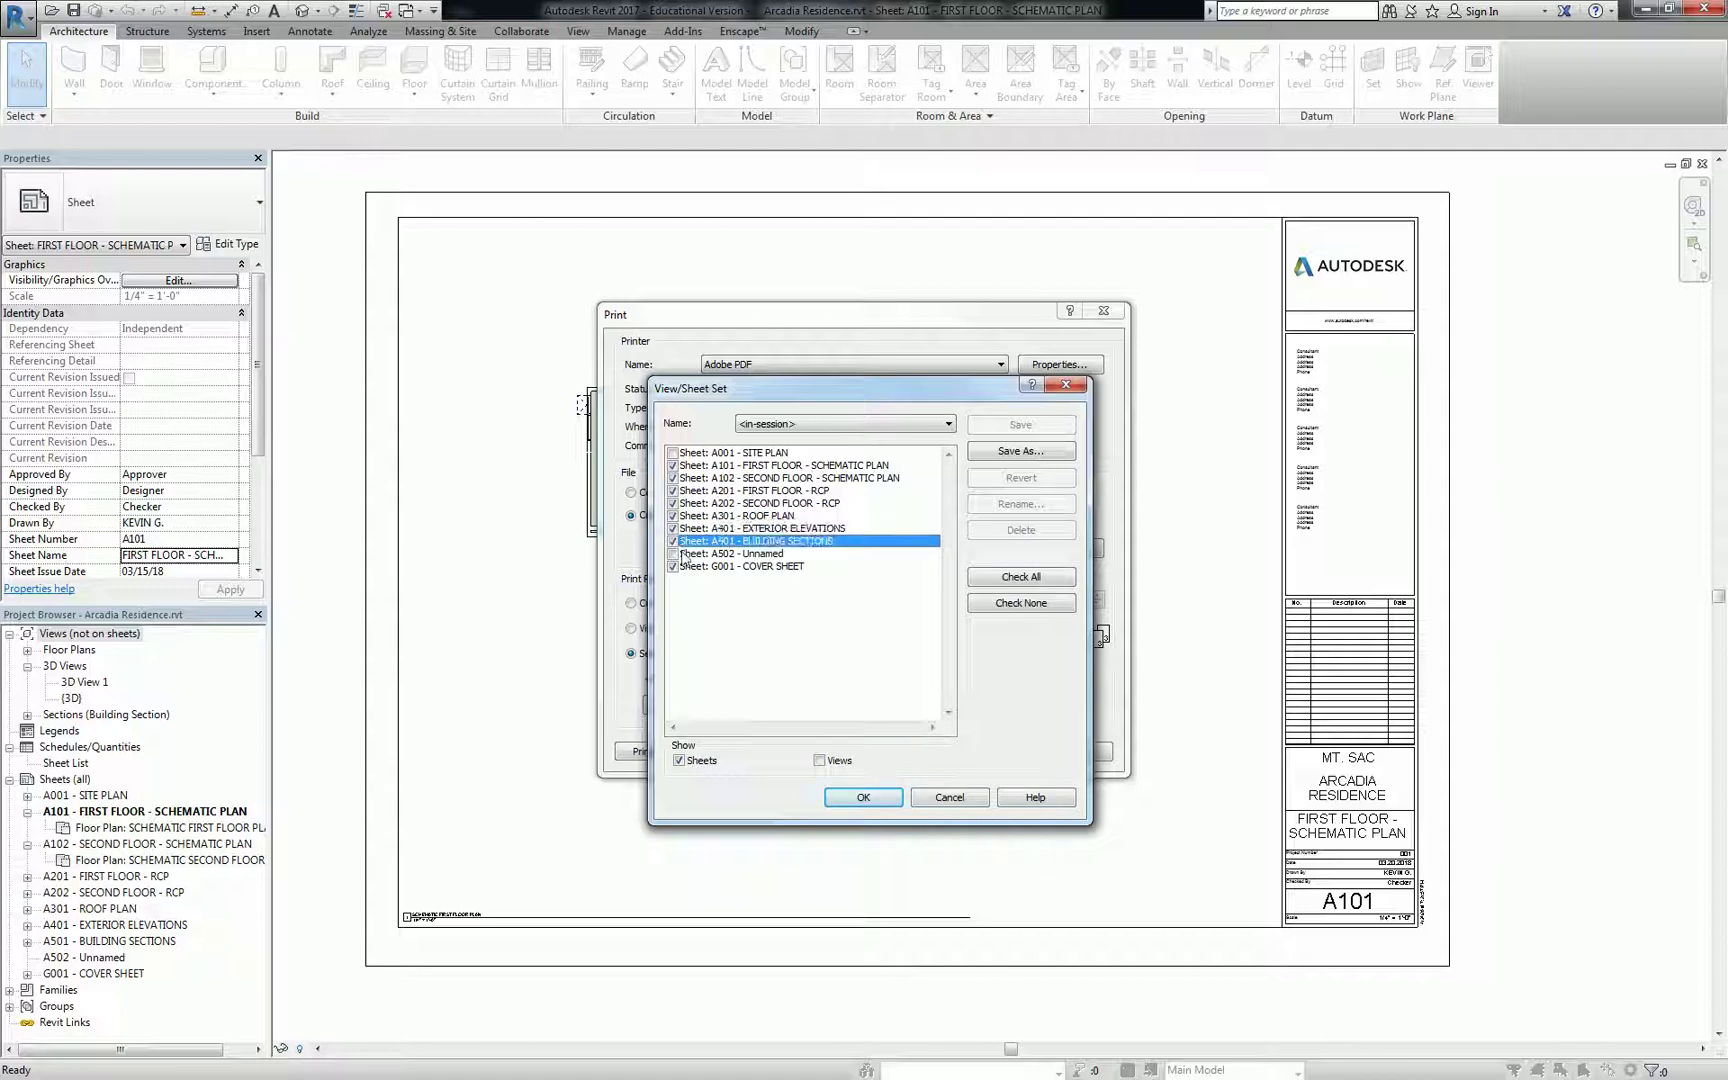
Step: Save the sheet selection as a new set named SD Set
left_click(1020, 451)
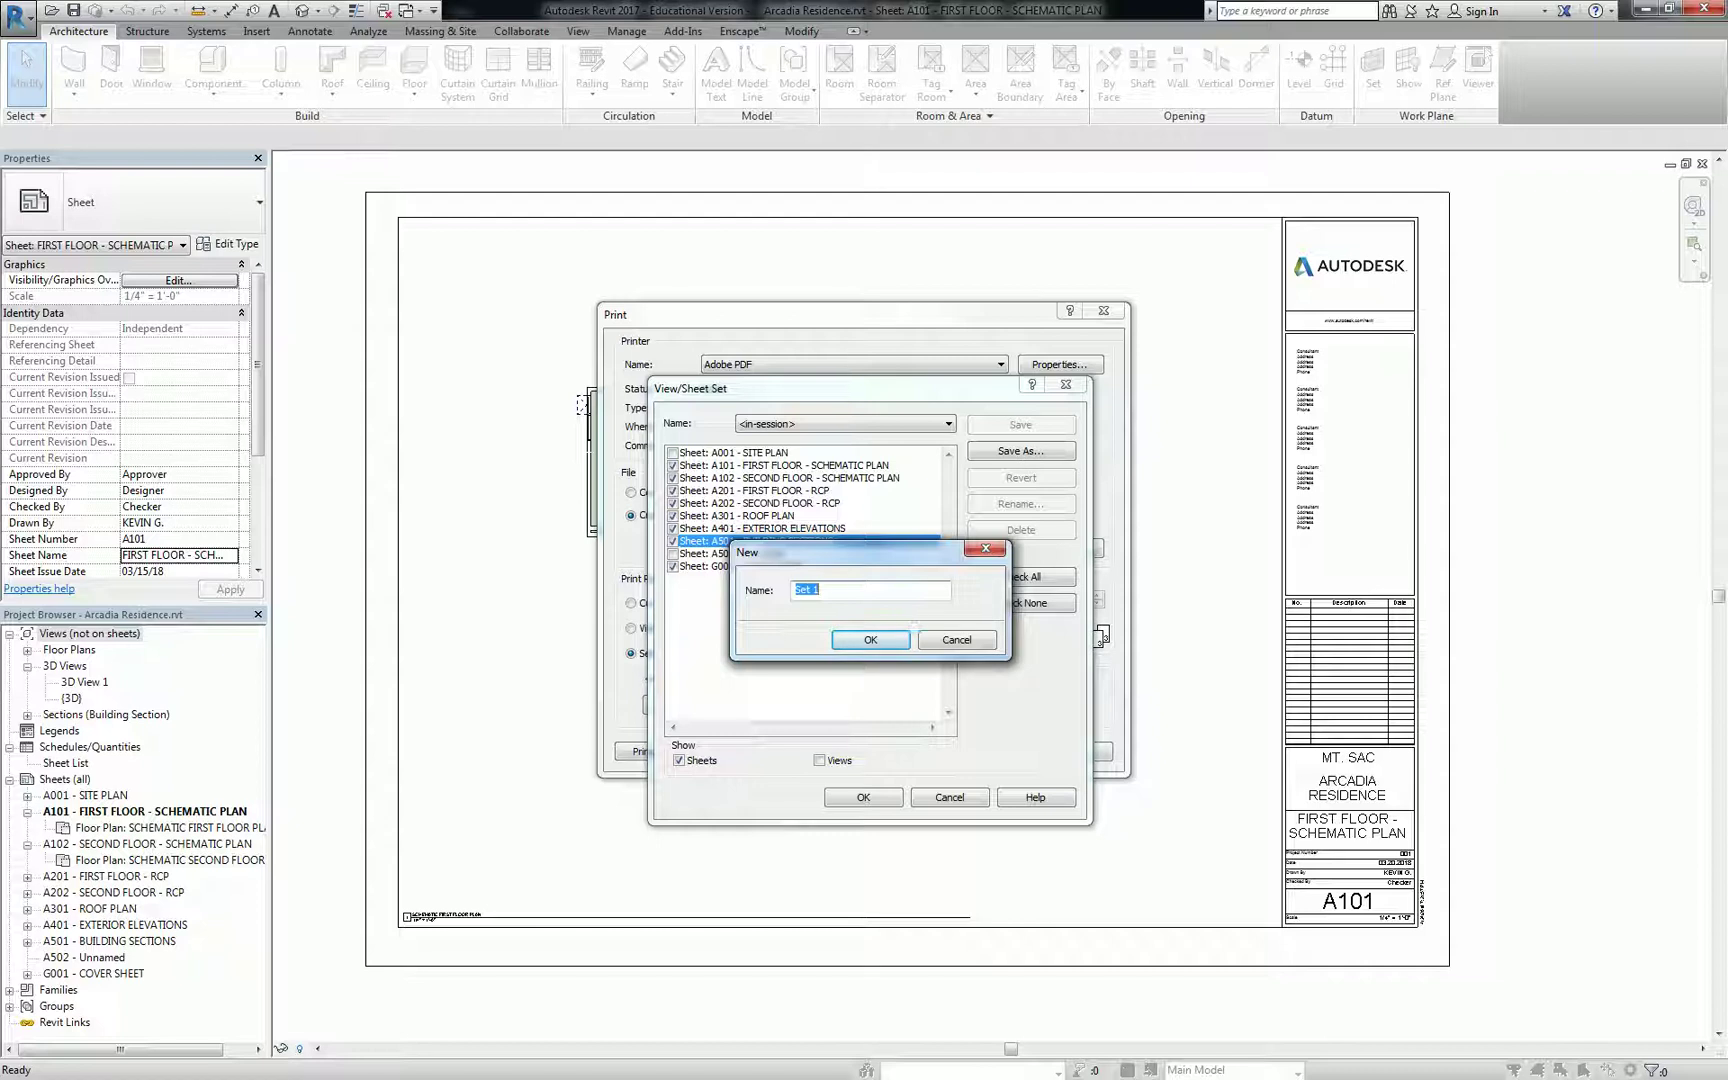
type("SD Se")
left_click(858, 642)
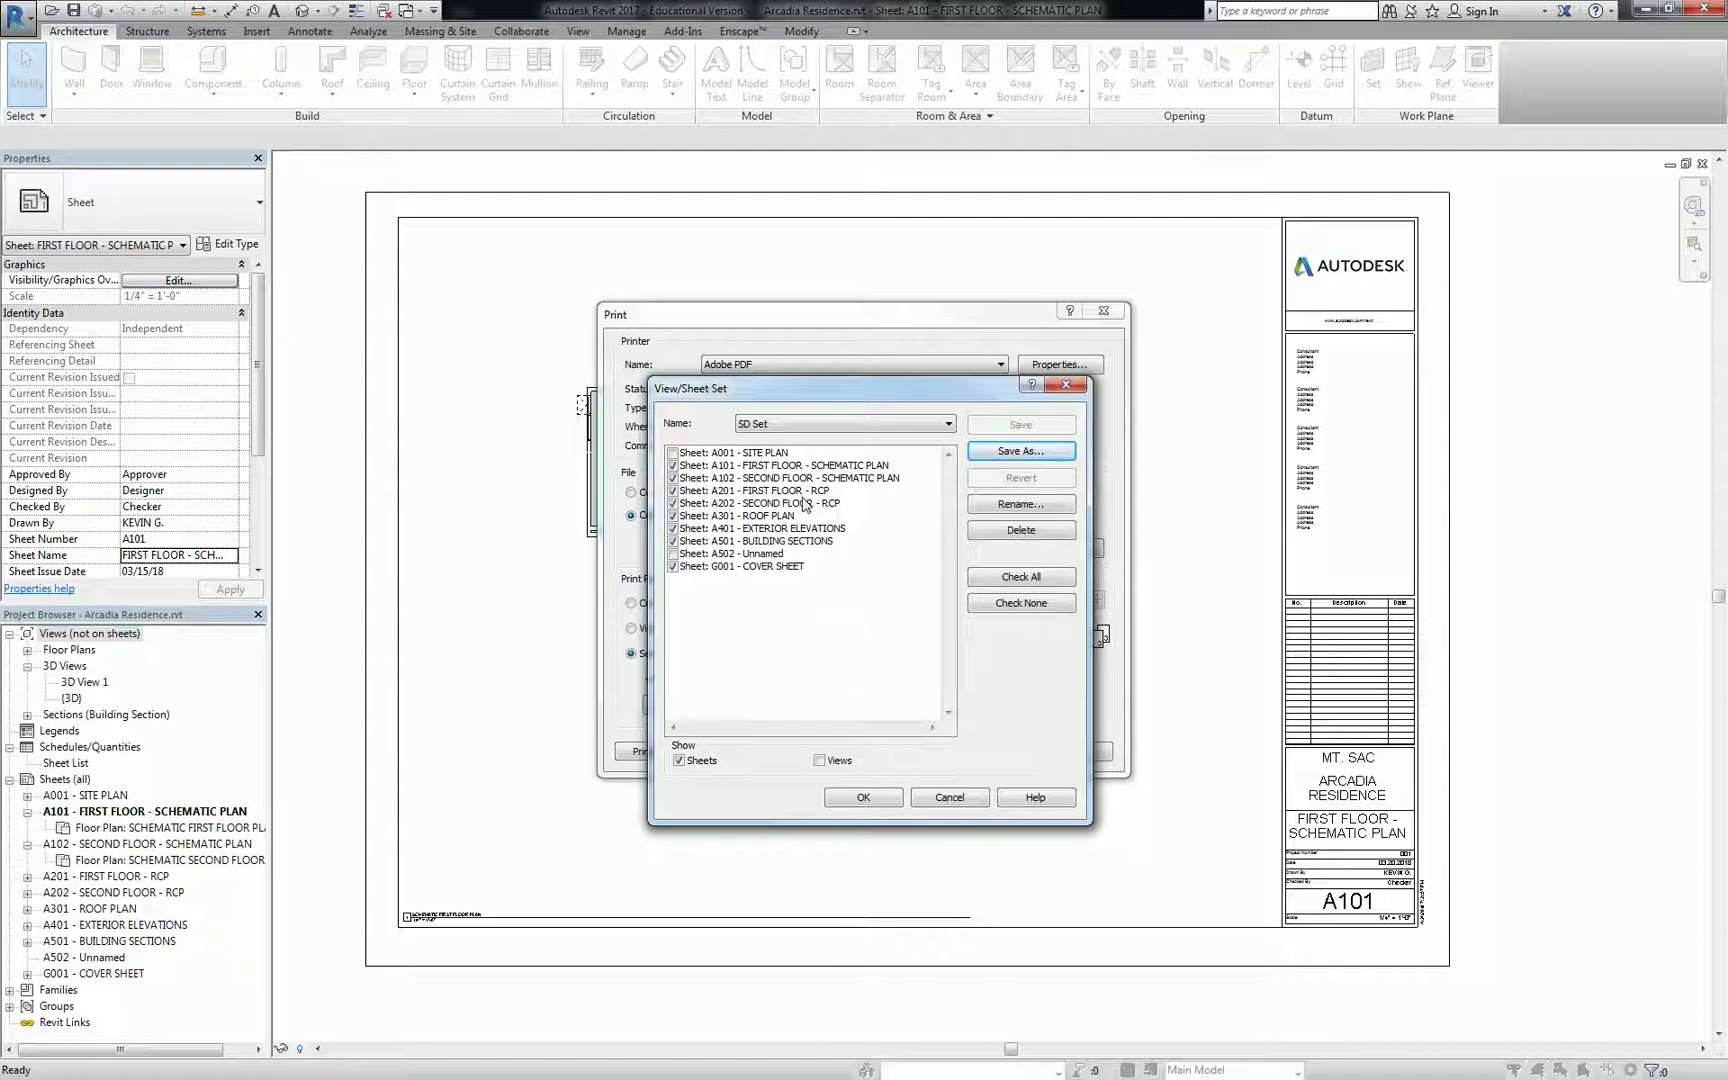
Step: Add sheets A502 and A001 to the selection and save it as a new set named DD Set
left_click(674, 554)
left_click(674, 455)
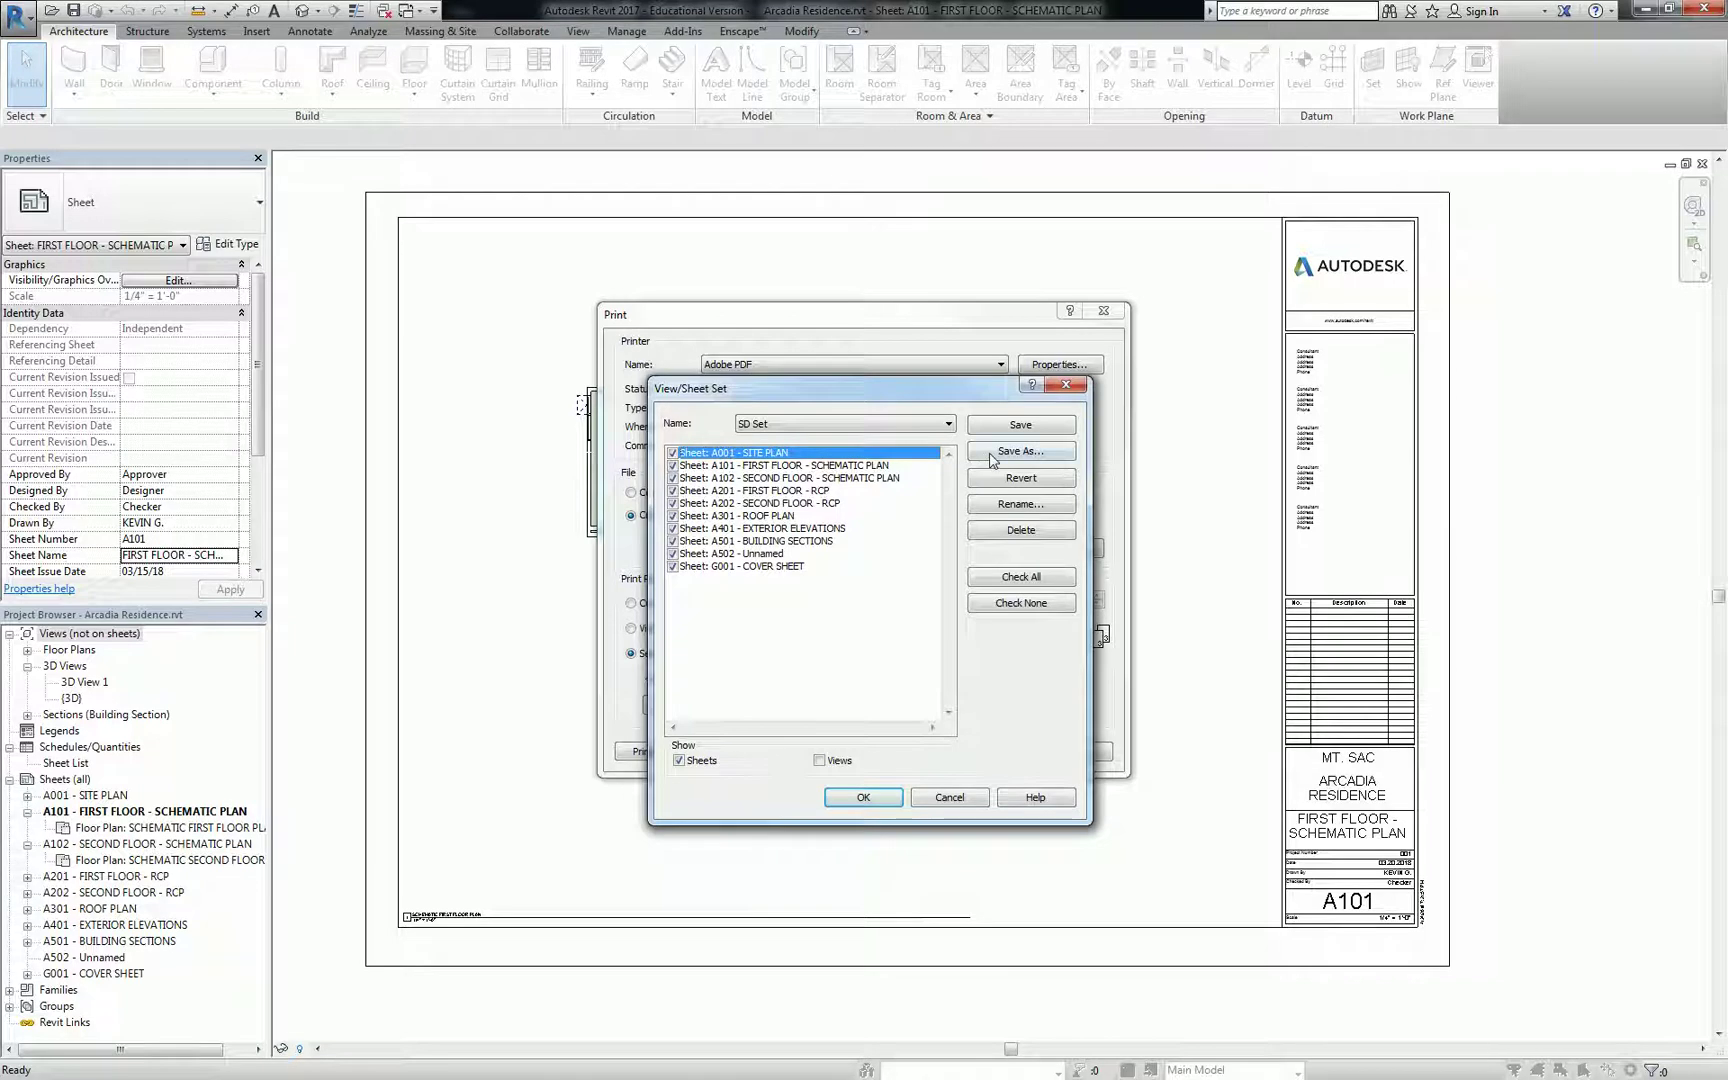
left_click(1020, 452)
type("DD")
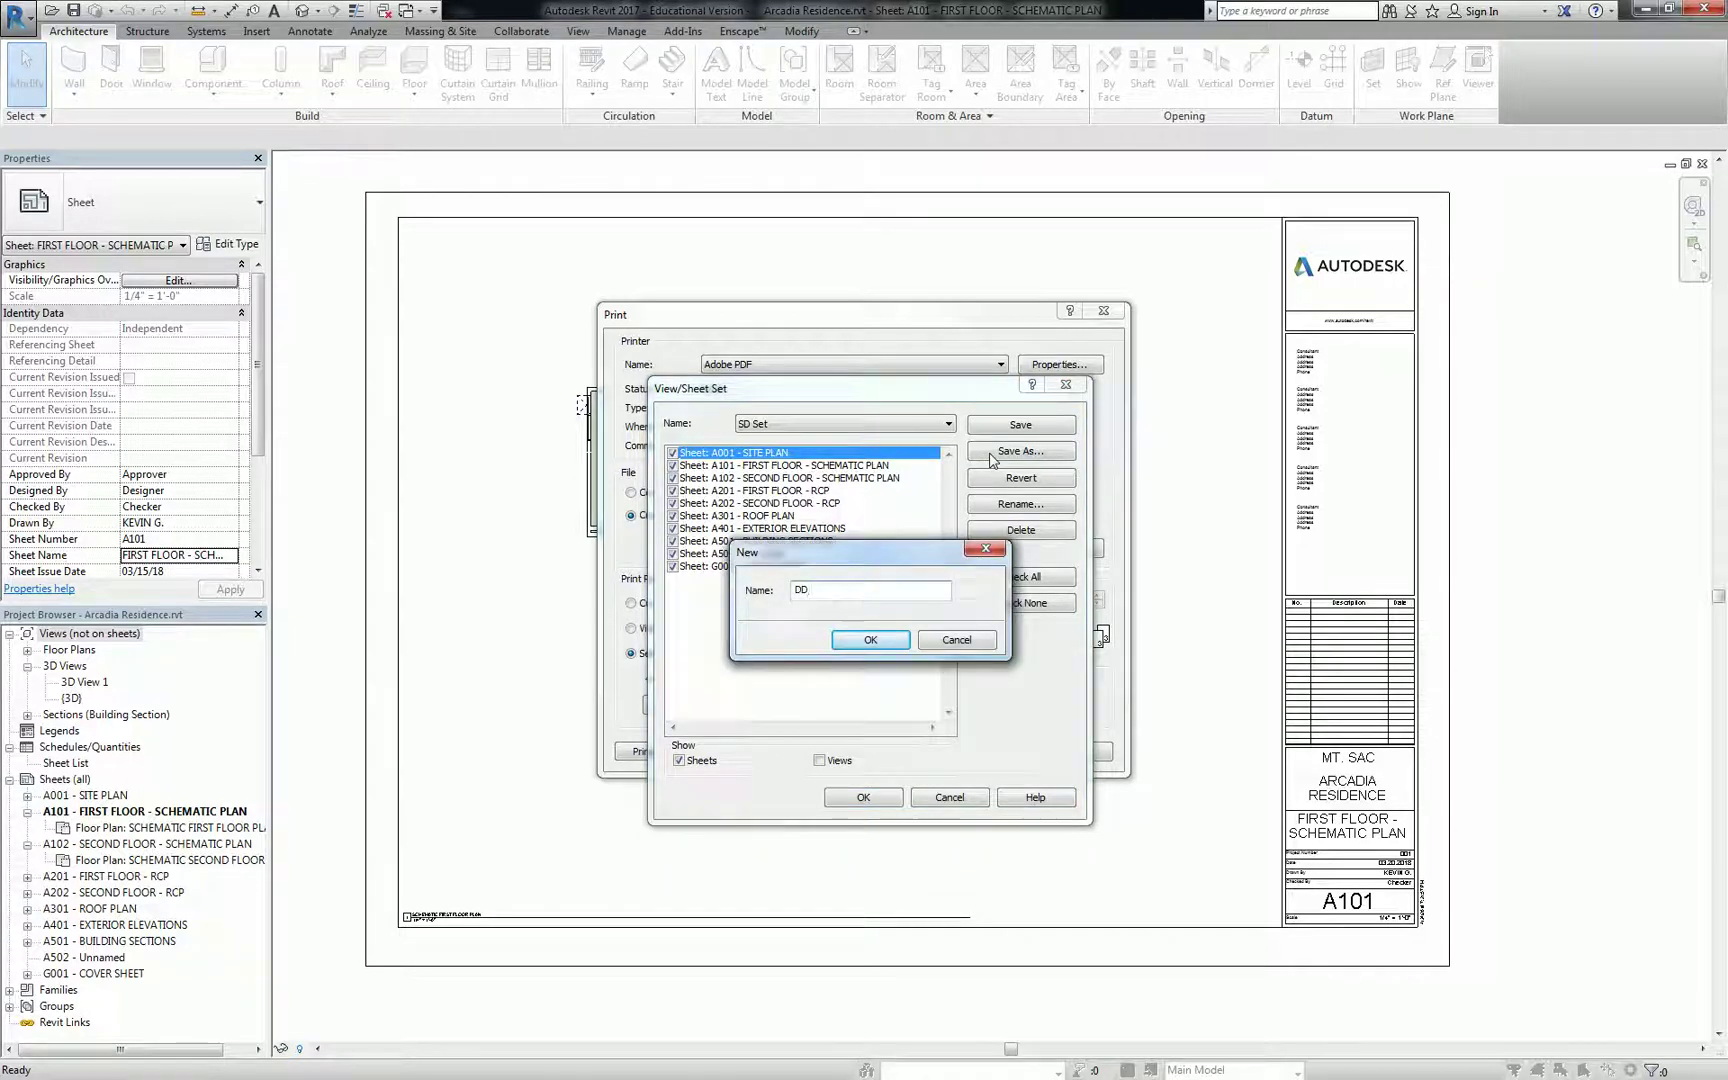
type(" Set")
key("Return")
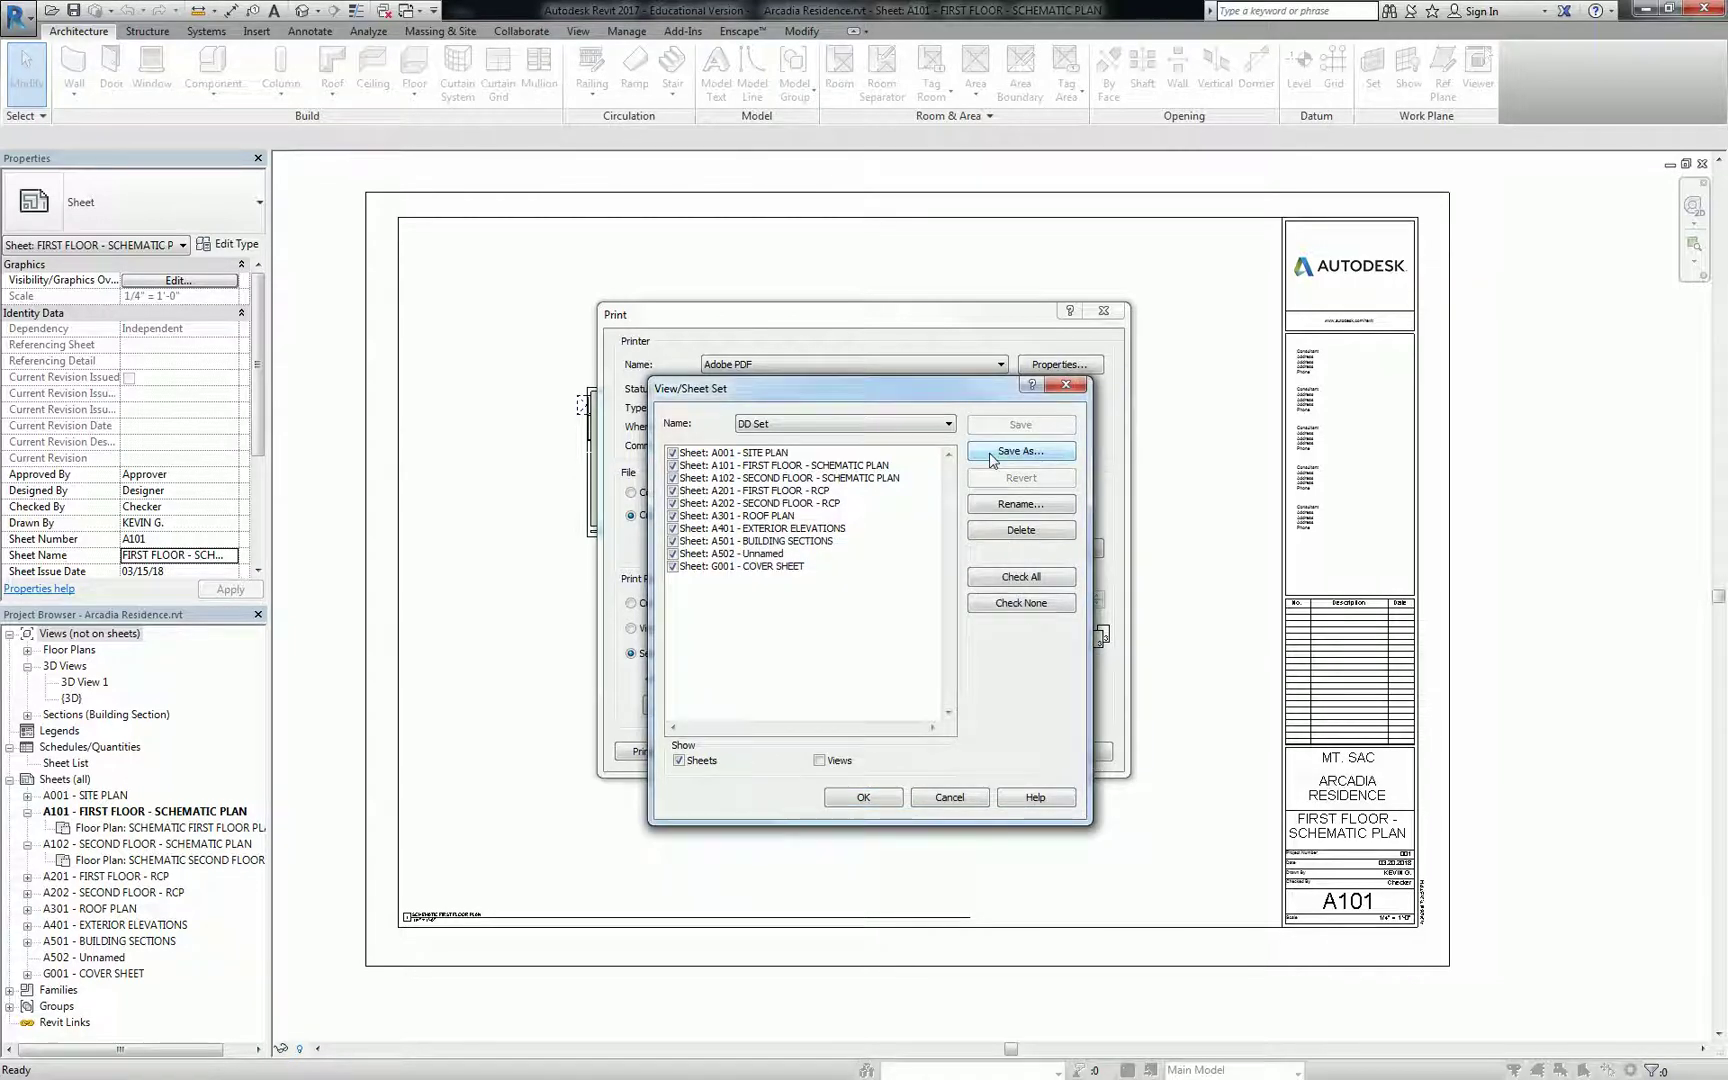
Step: Switch back to the saved SD Set and review which sheets it includes
left_click(864, 426)
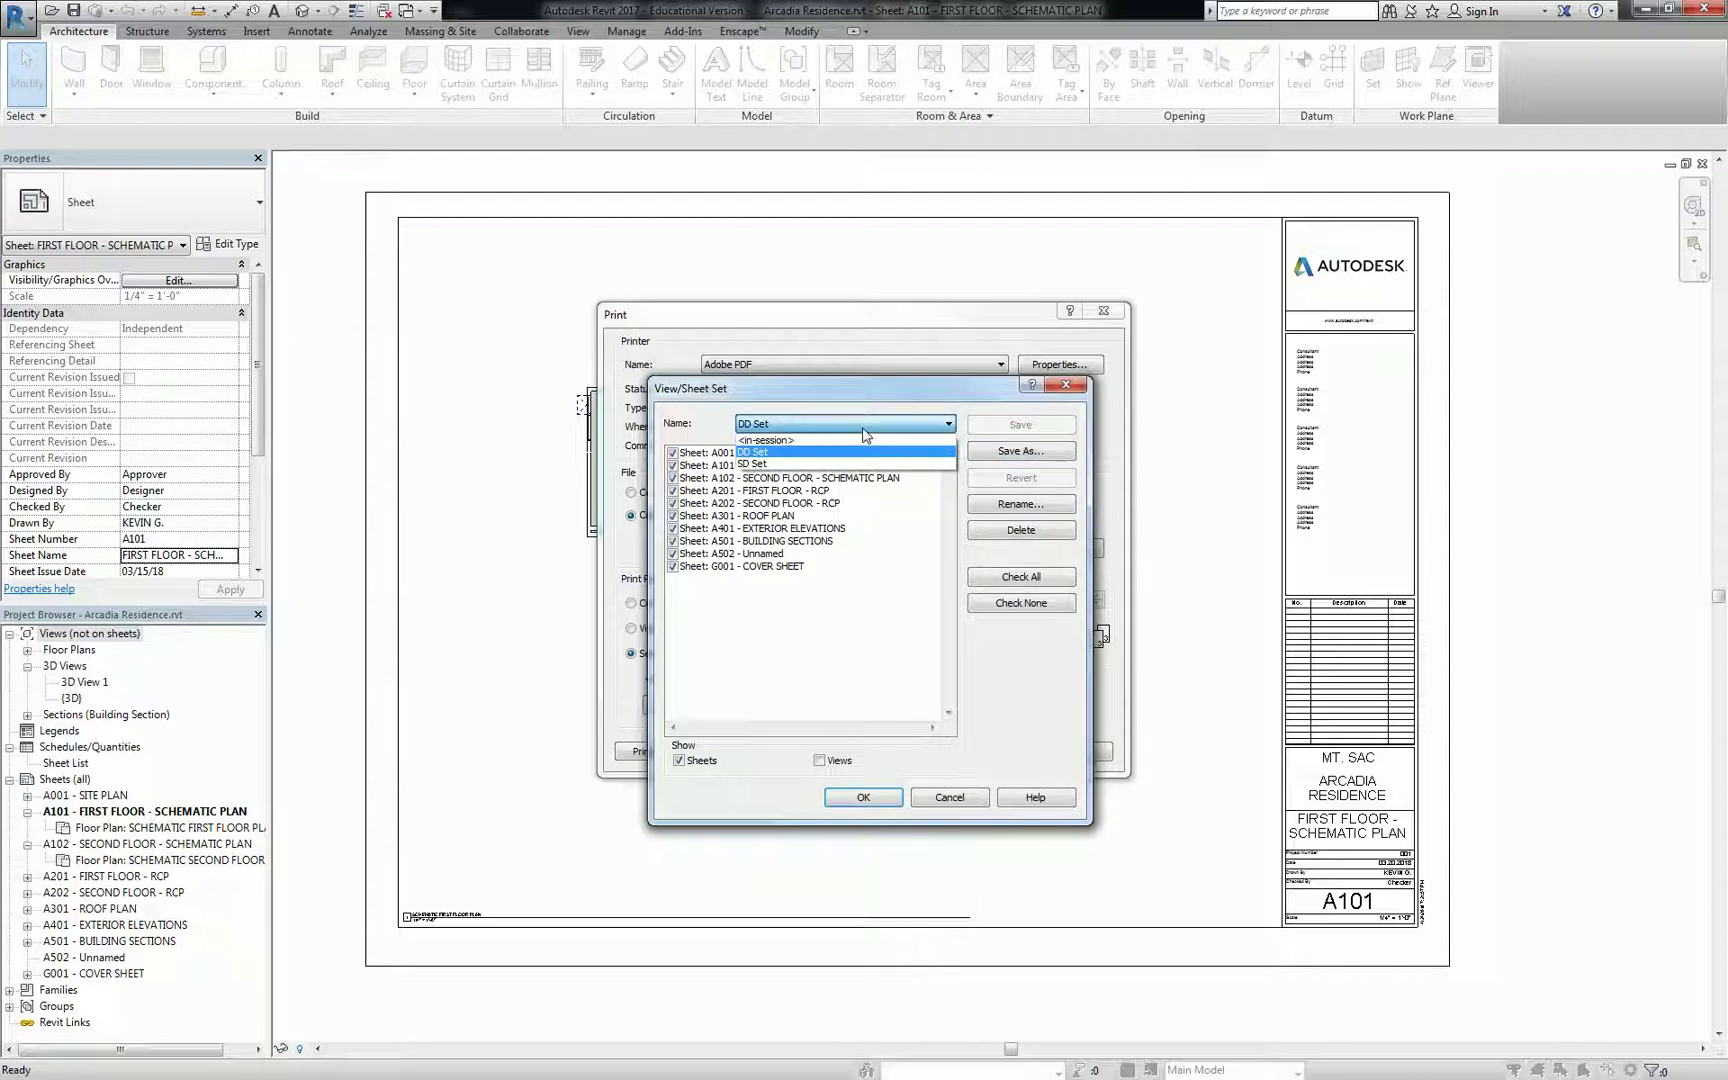
left_click(795, 464)
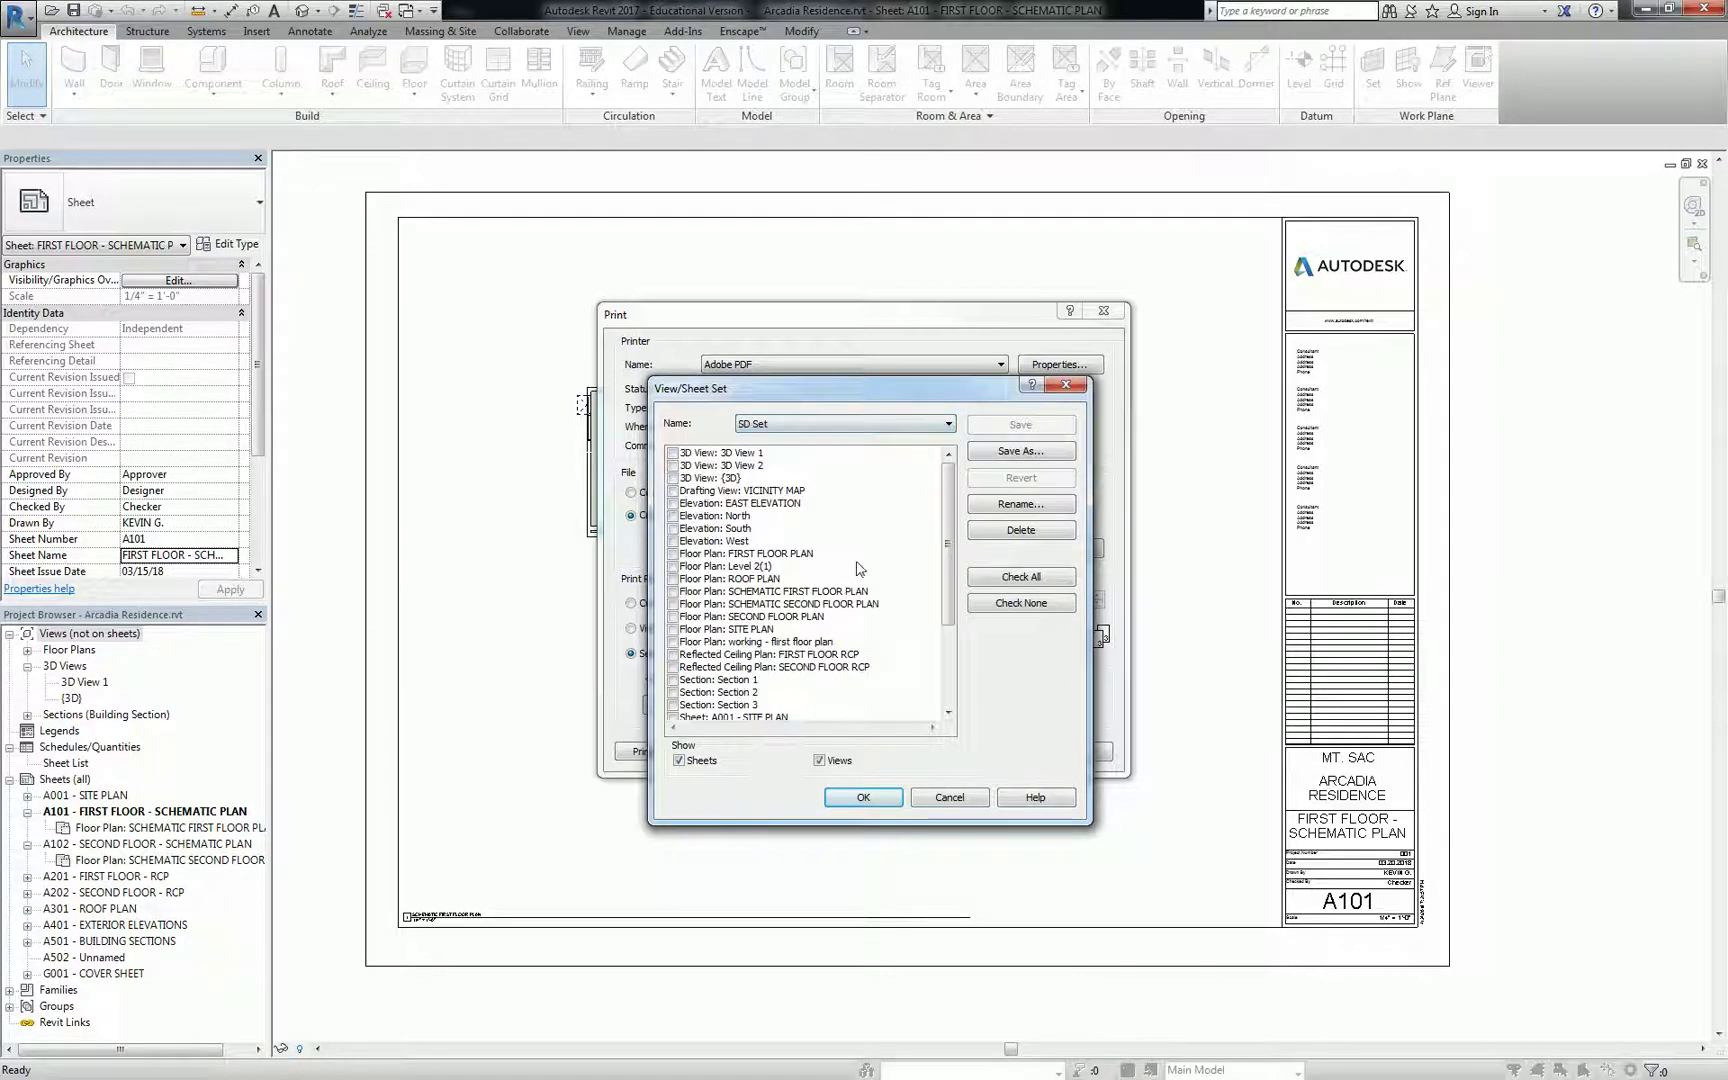
scroll(952, 572, "down", 2)
left_click_drag(952, 572, 953, 653)
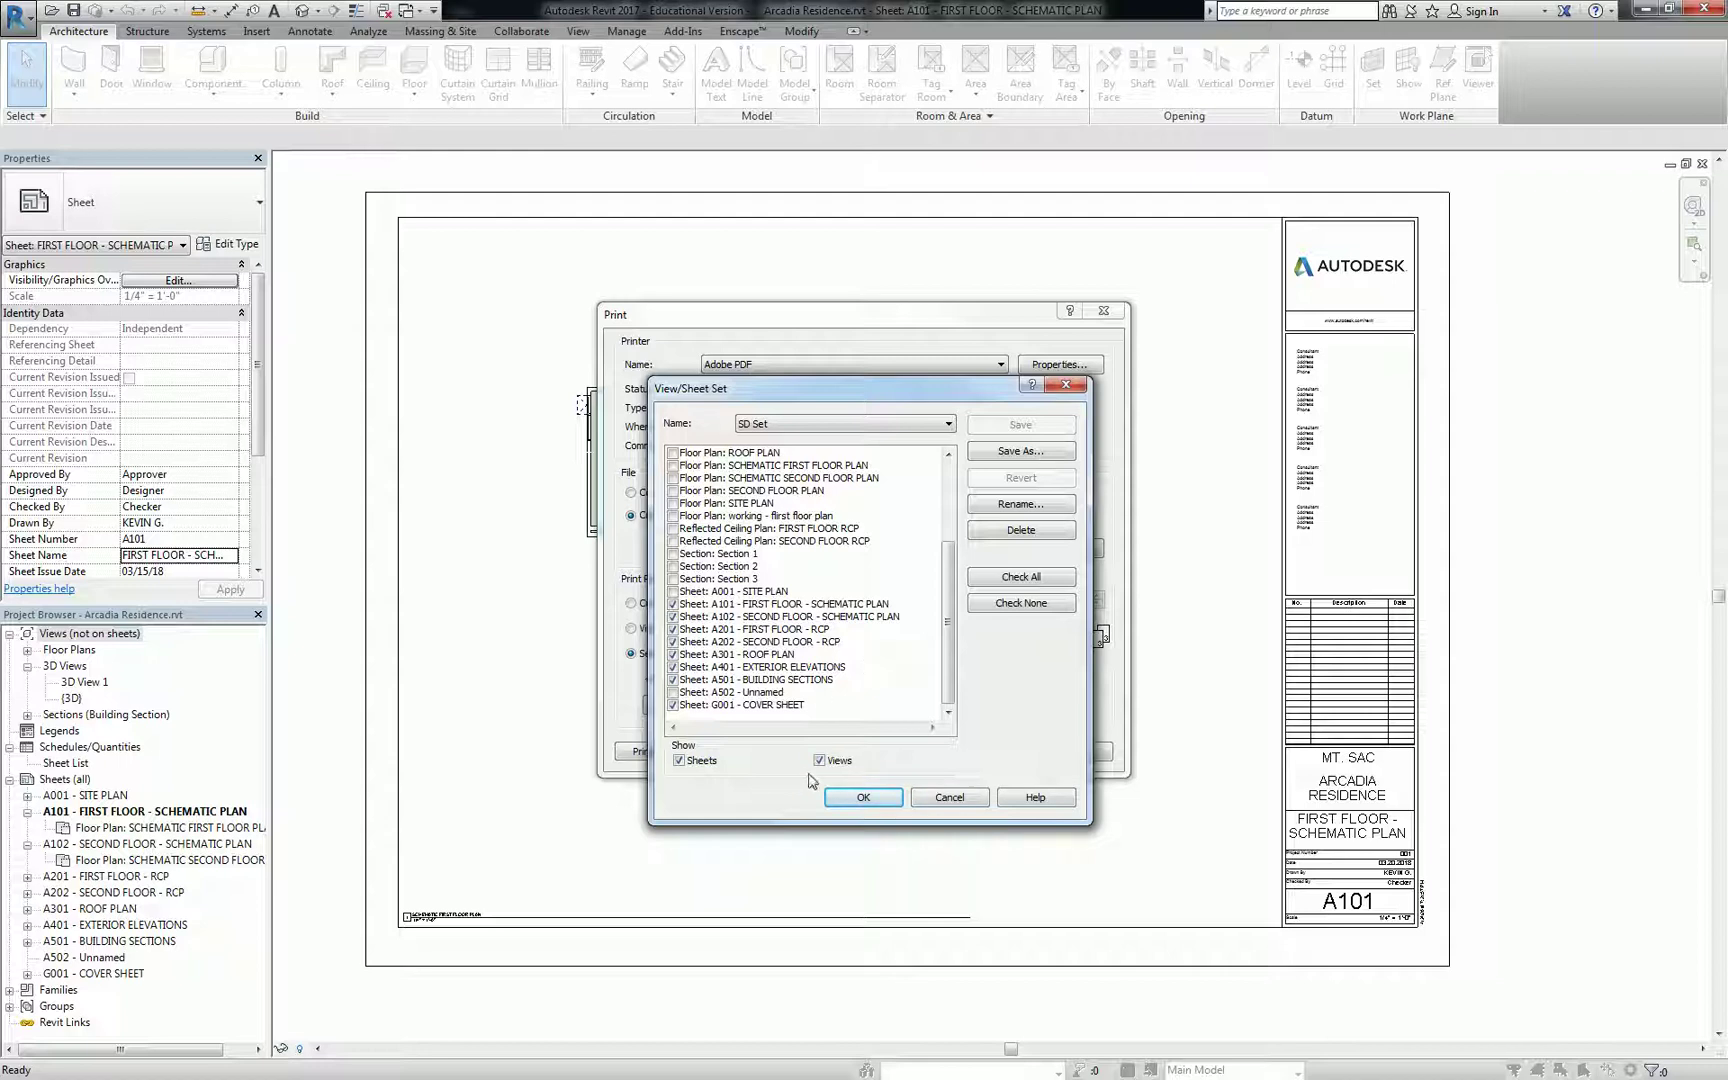
Step: Apply SD Set to the print job and print its sheets to PDF as separate files
left_click(862, 797)
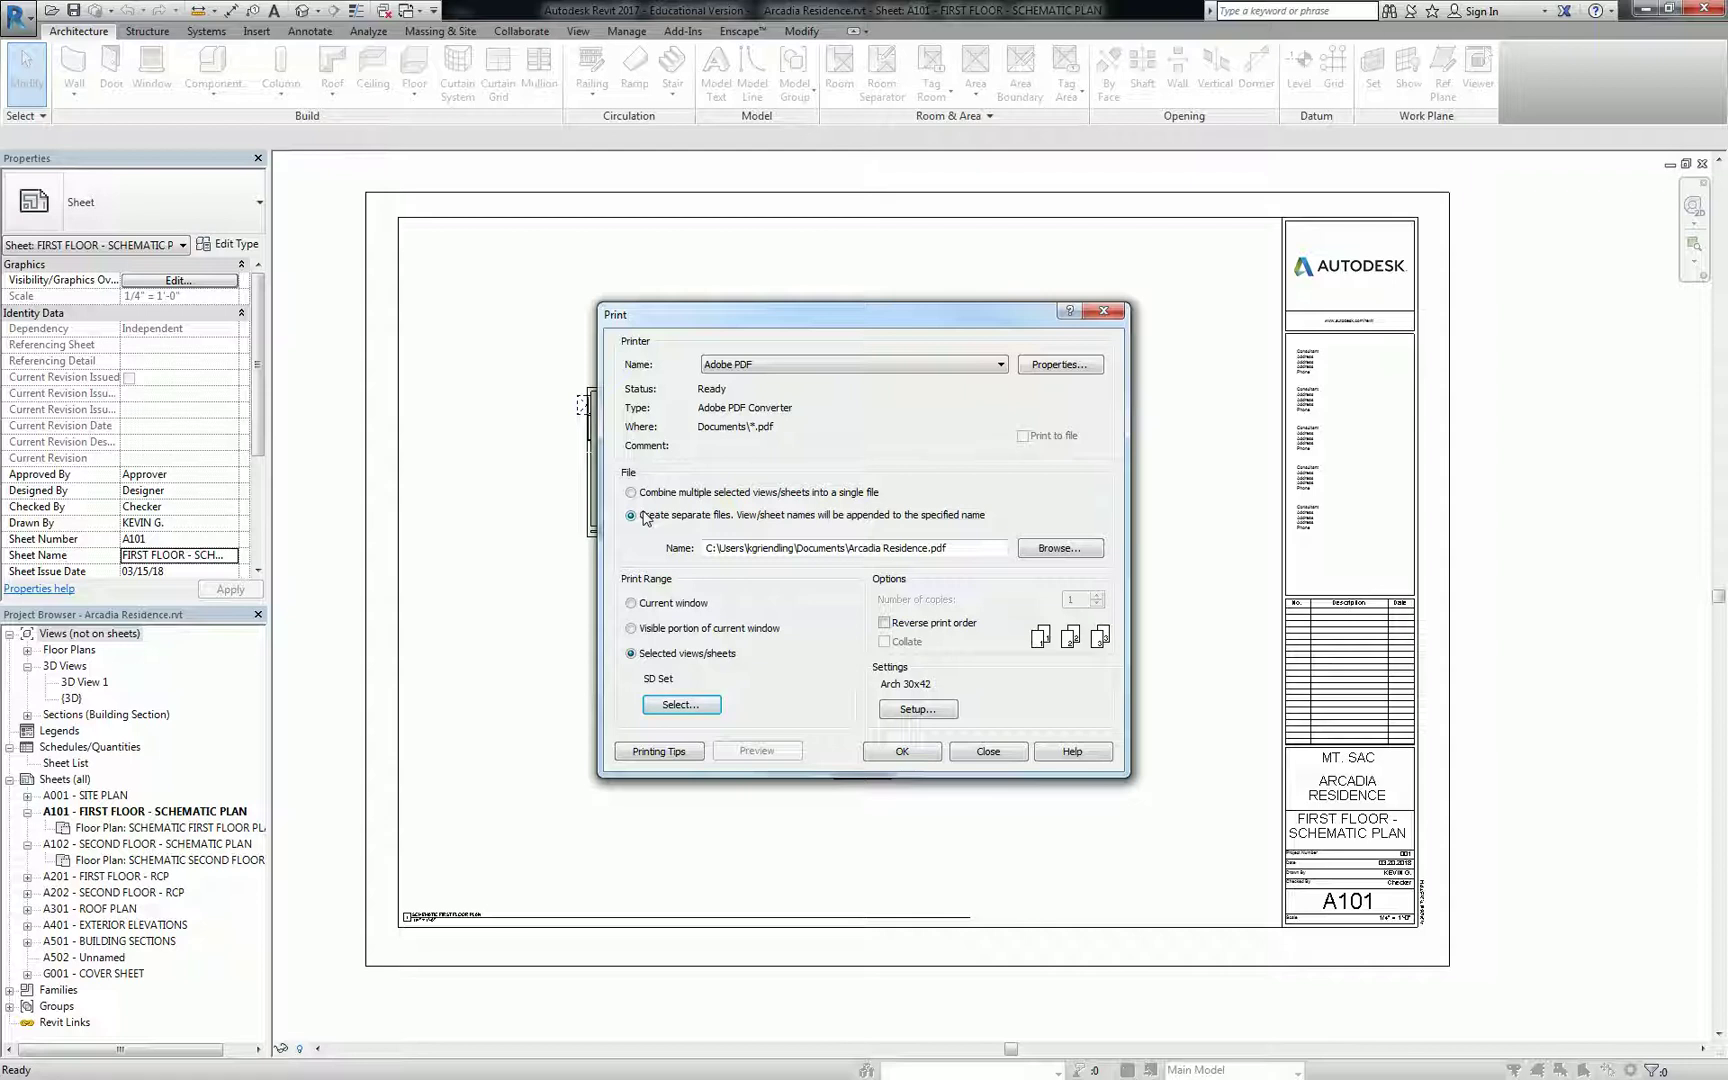
left_click(905, 760)
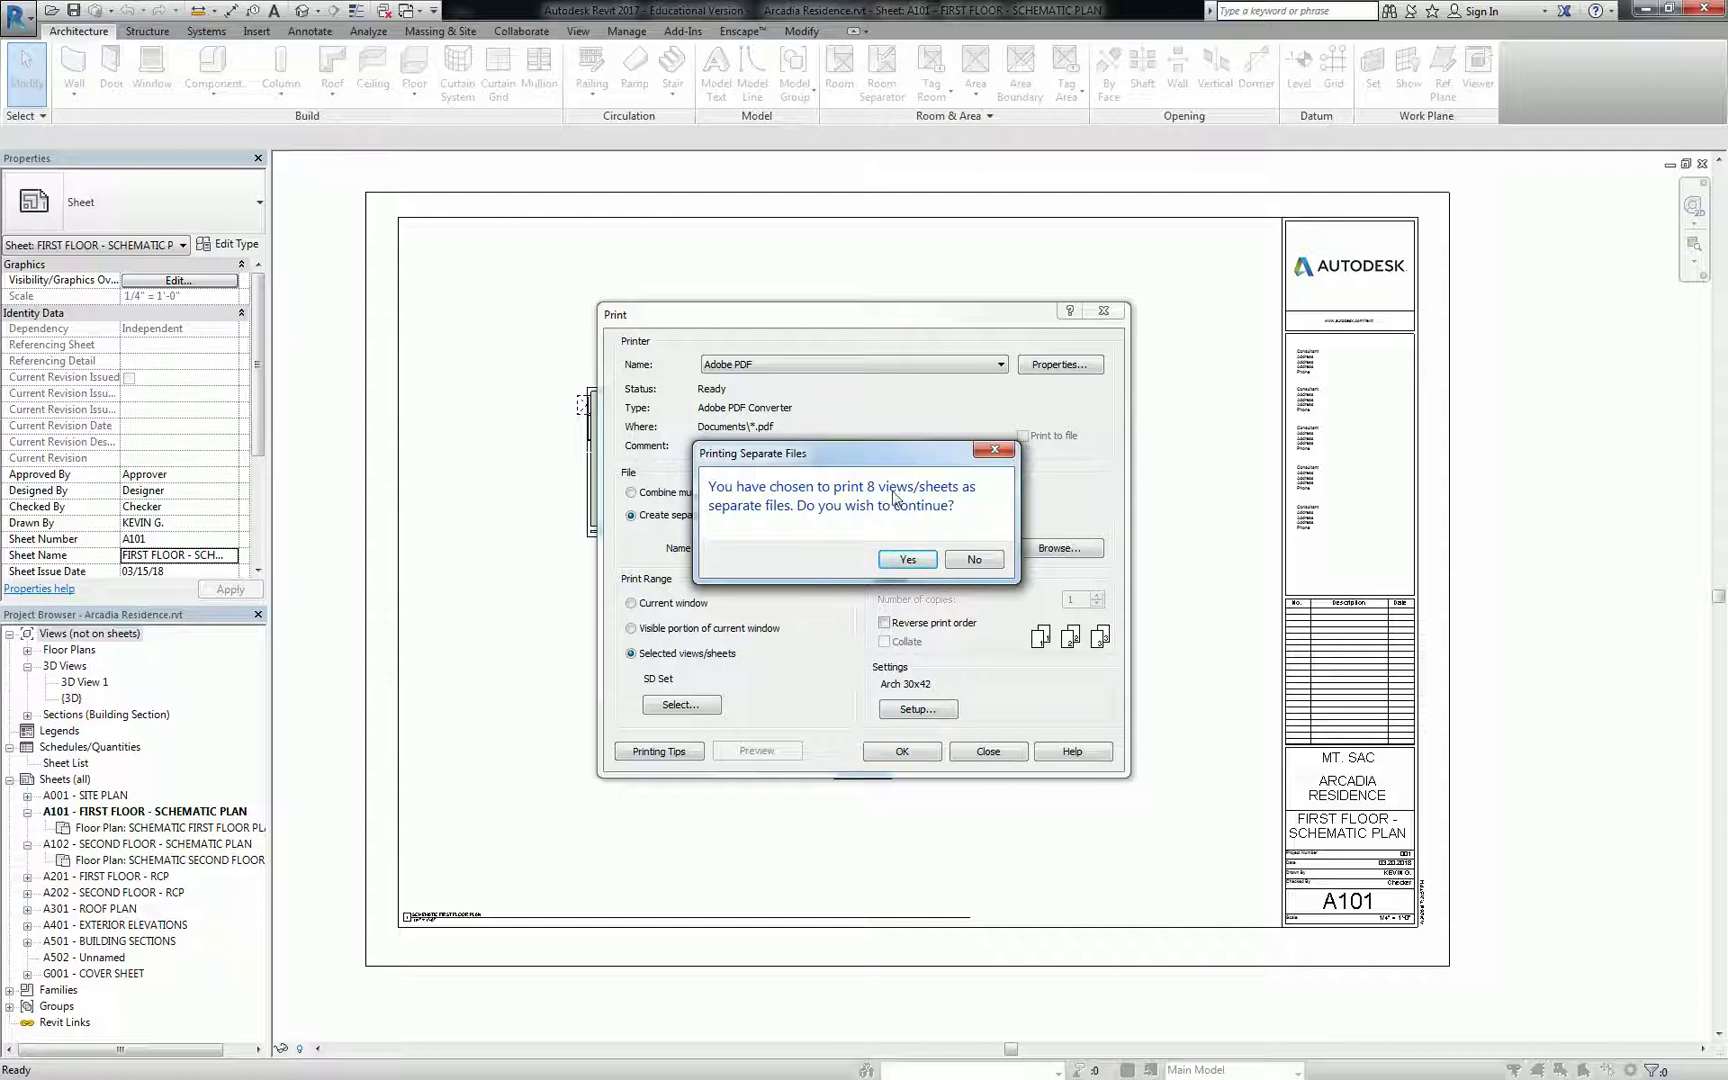
left_click(909, 561)
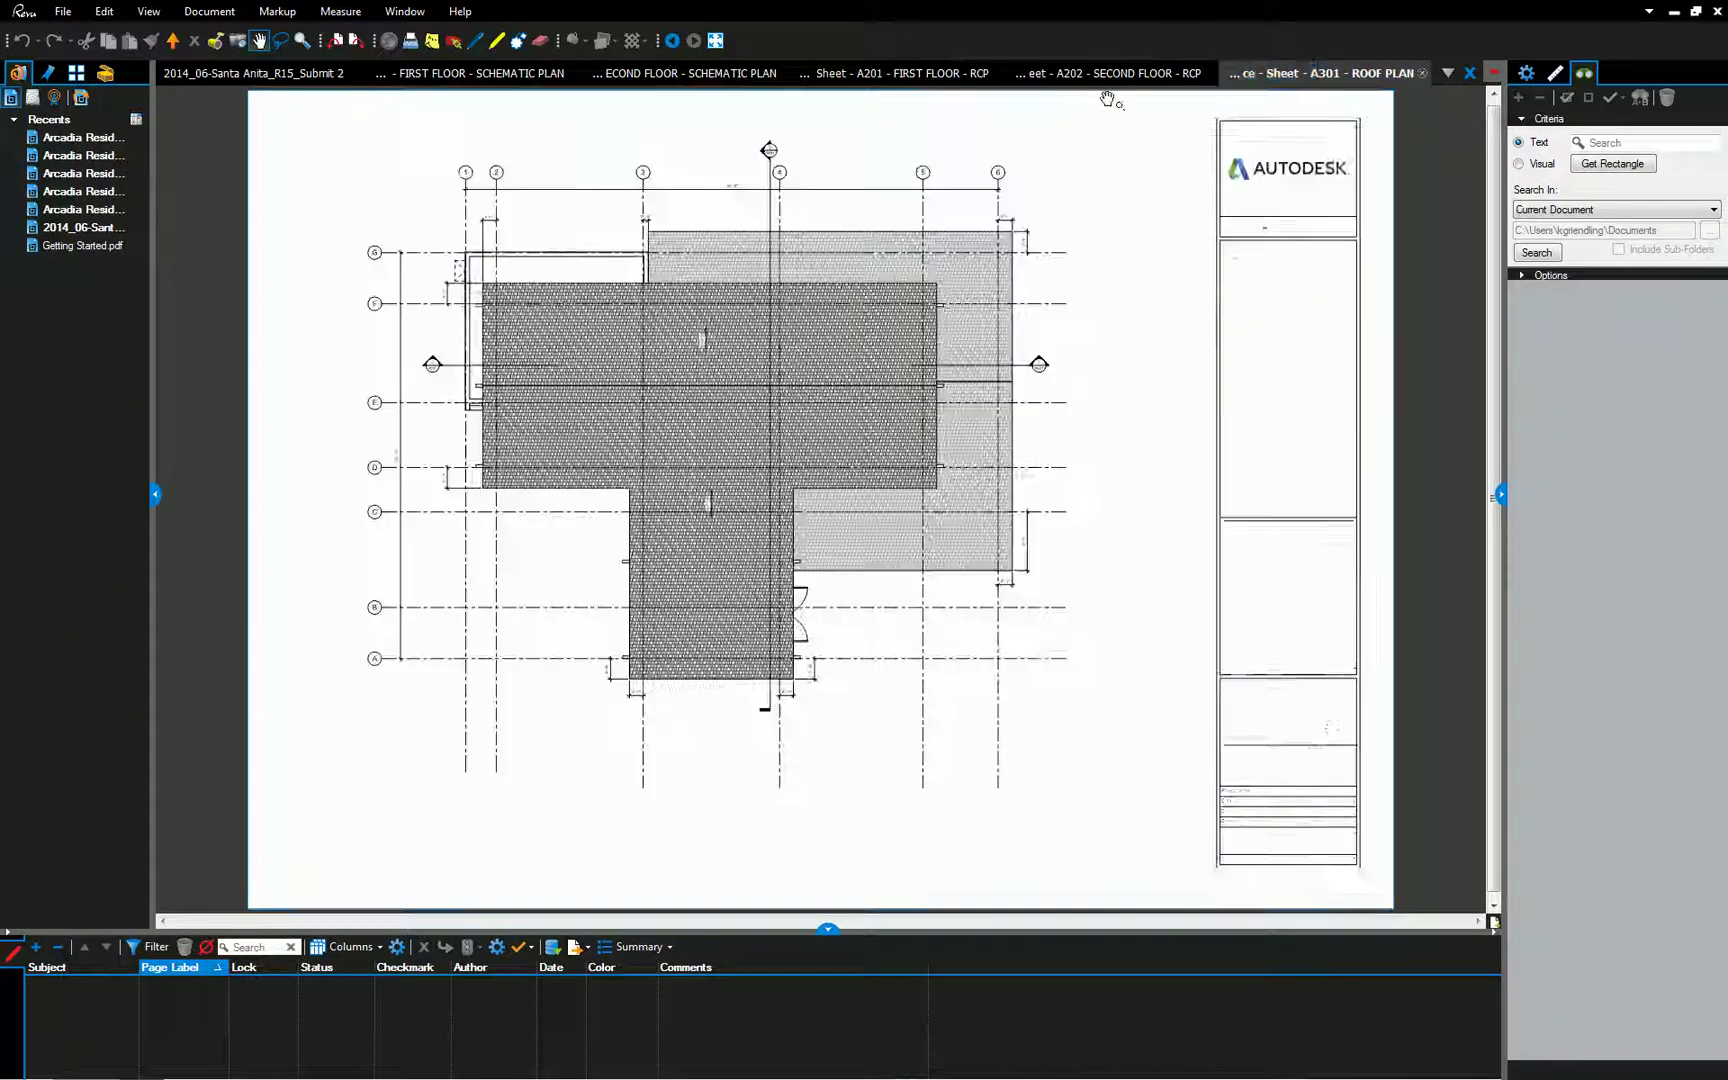
Step: Close the individual Arcadia Residence sheet PDFs in Revu and dismiss the raster printing notice in Revit
left_click(1424, 80)
left_click(1424, 80)
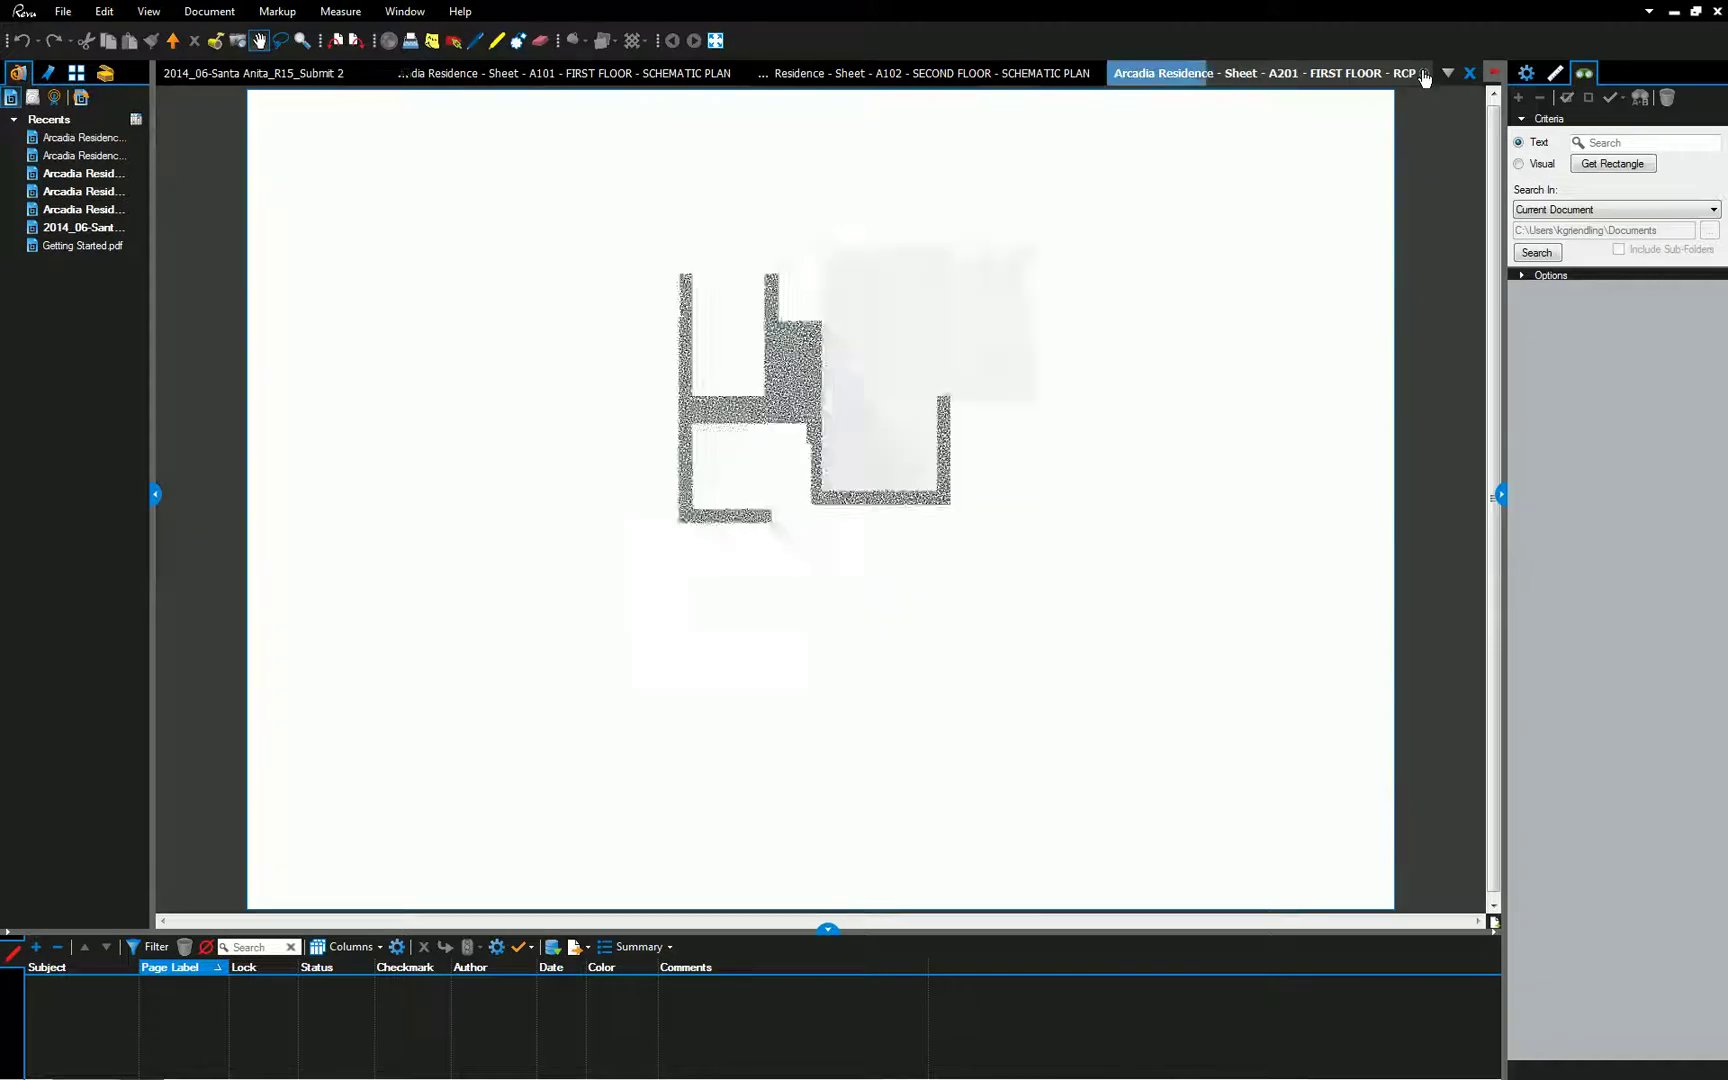
left_click(1424, 80)
left_click(1193, 75)
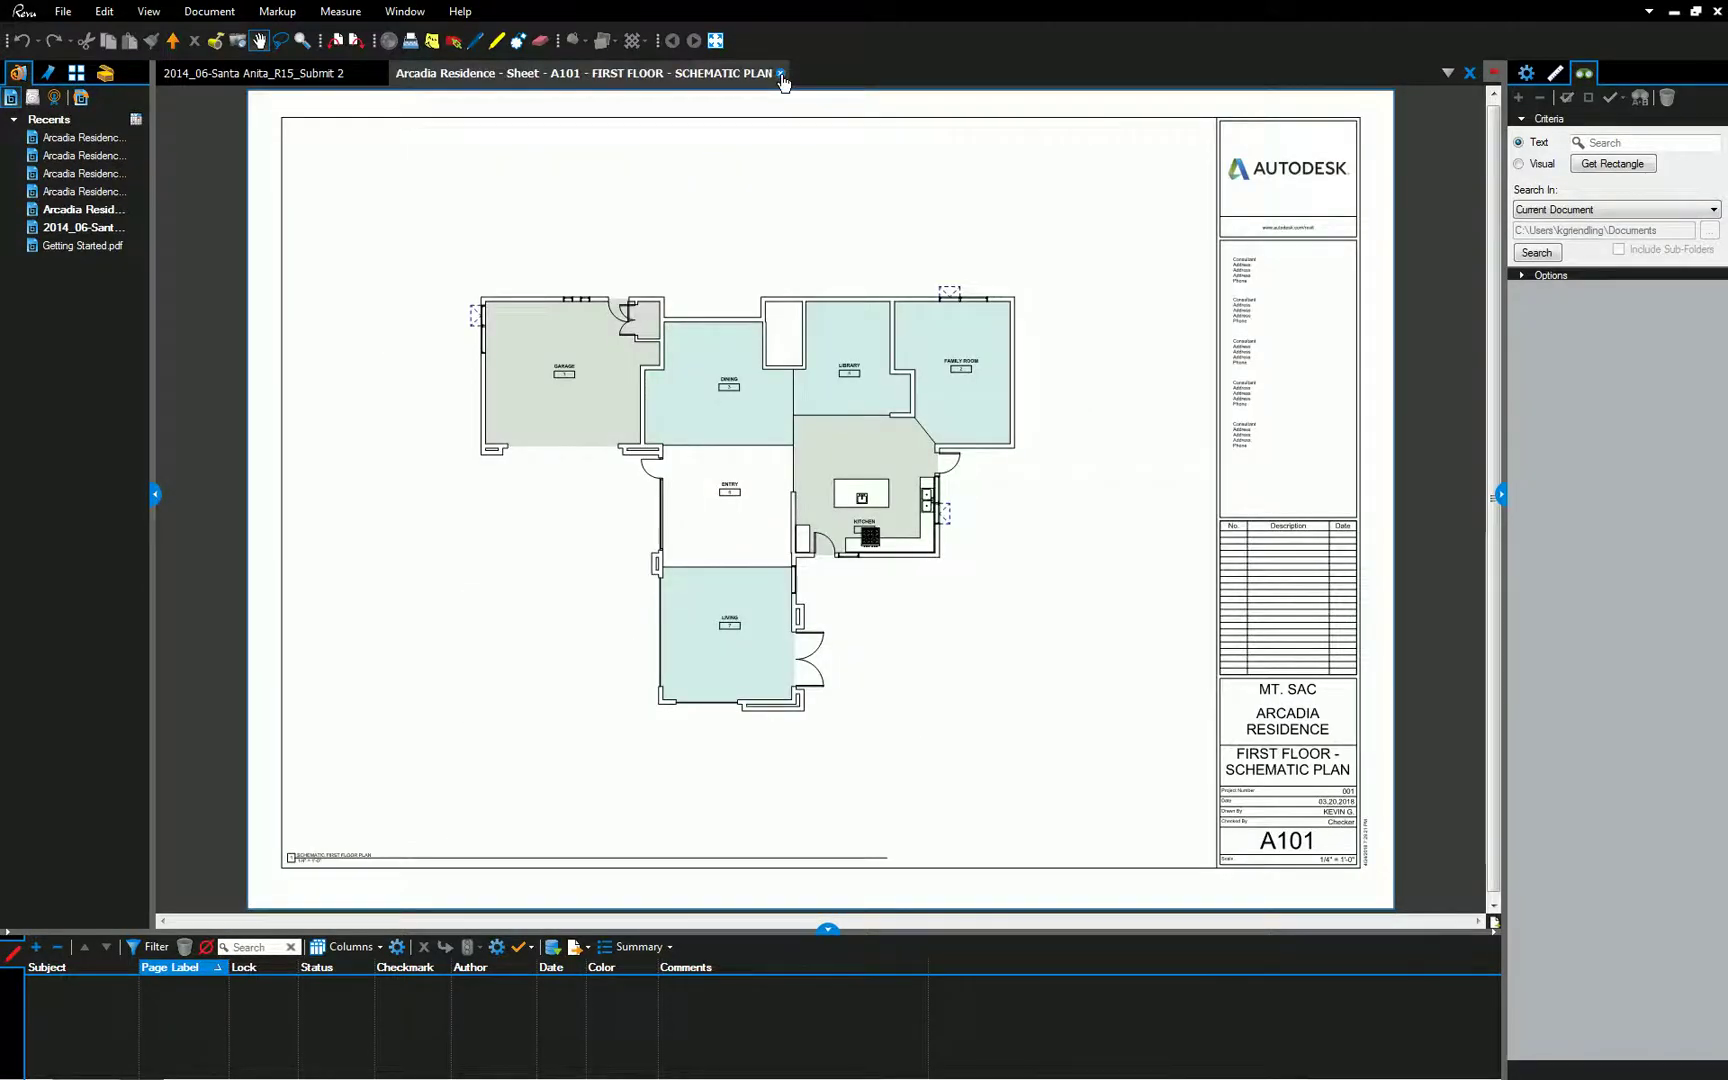
left_click(784, 73)
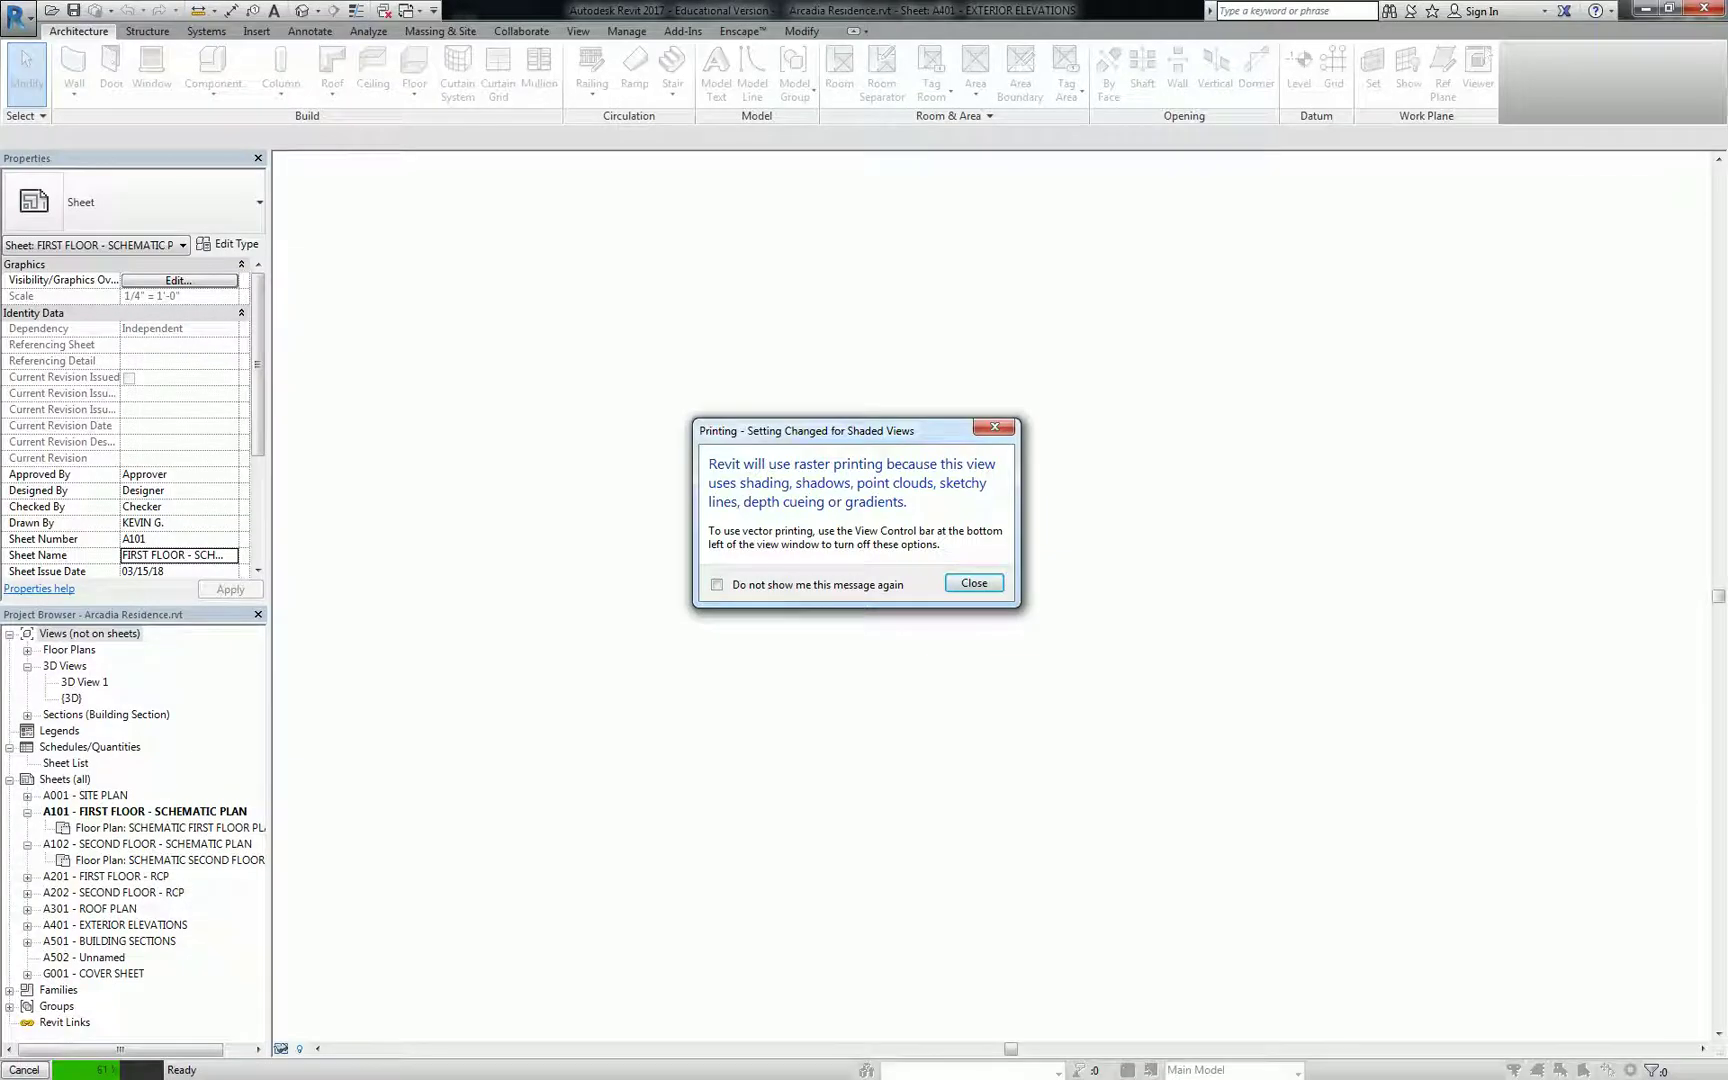
left_click(987, 579)
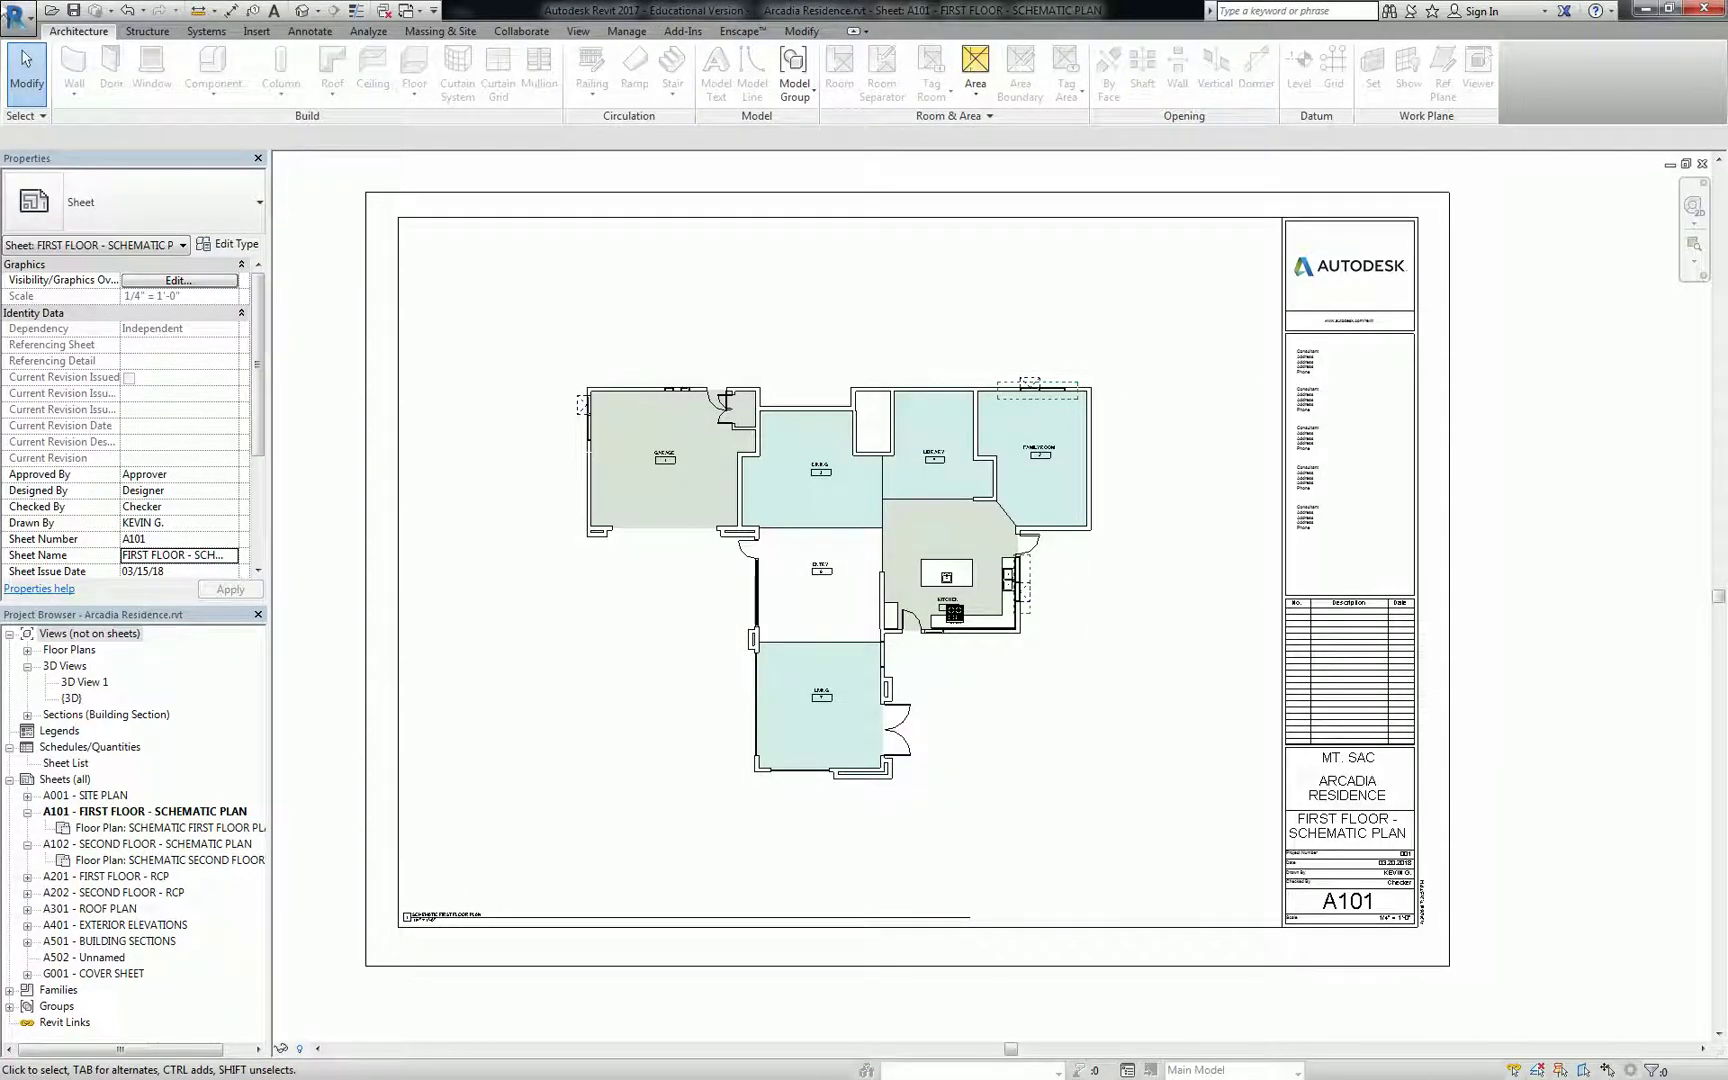
Step: Start a new print of SD Set combined into a single PDF file, agreeing to replace the existing file
left_click(16, 16)
left_click(100, 420)
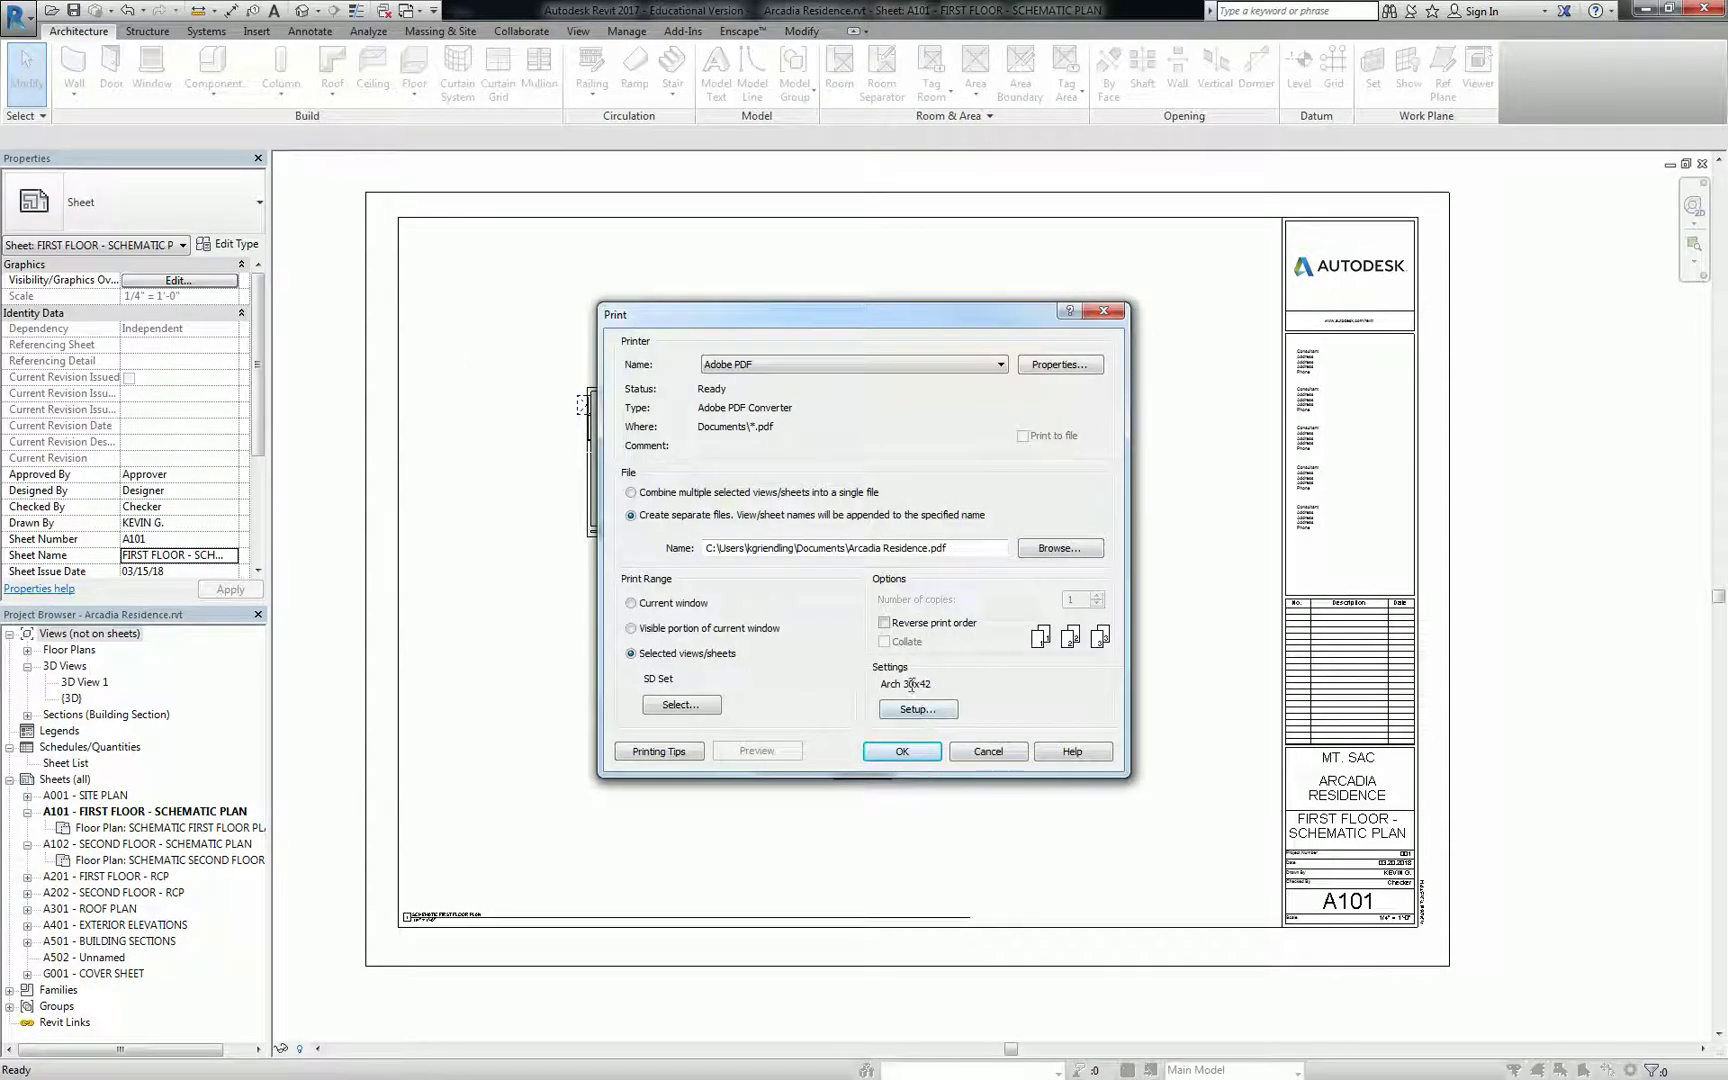
left_click(666, 492)
left_click(910, 754)
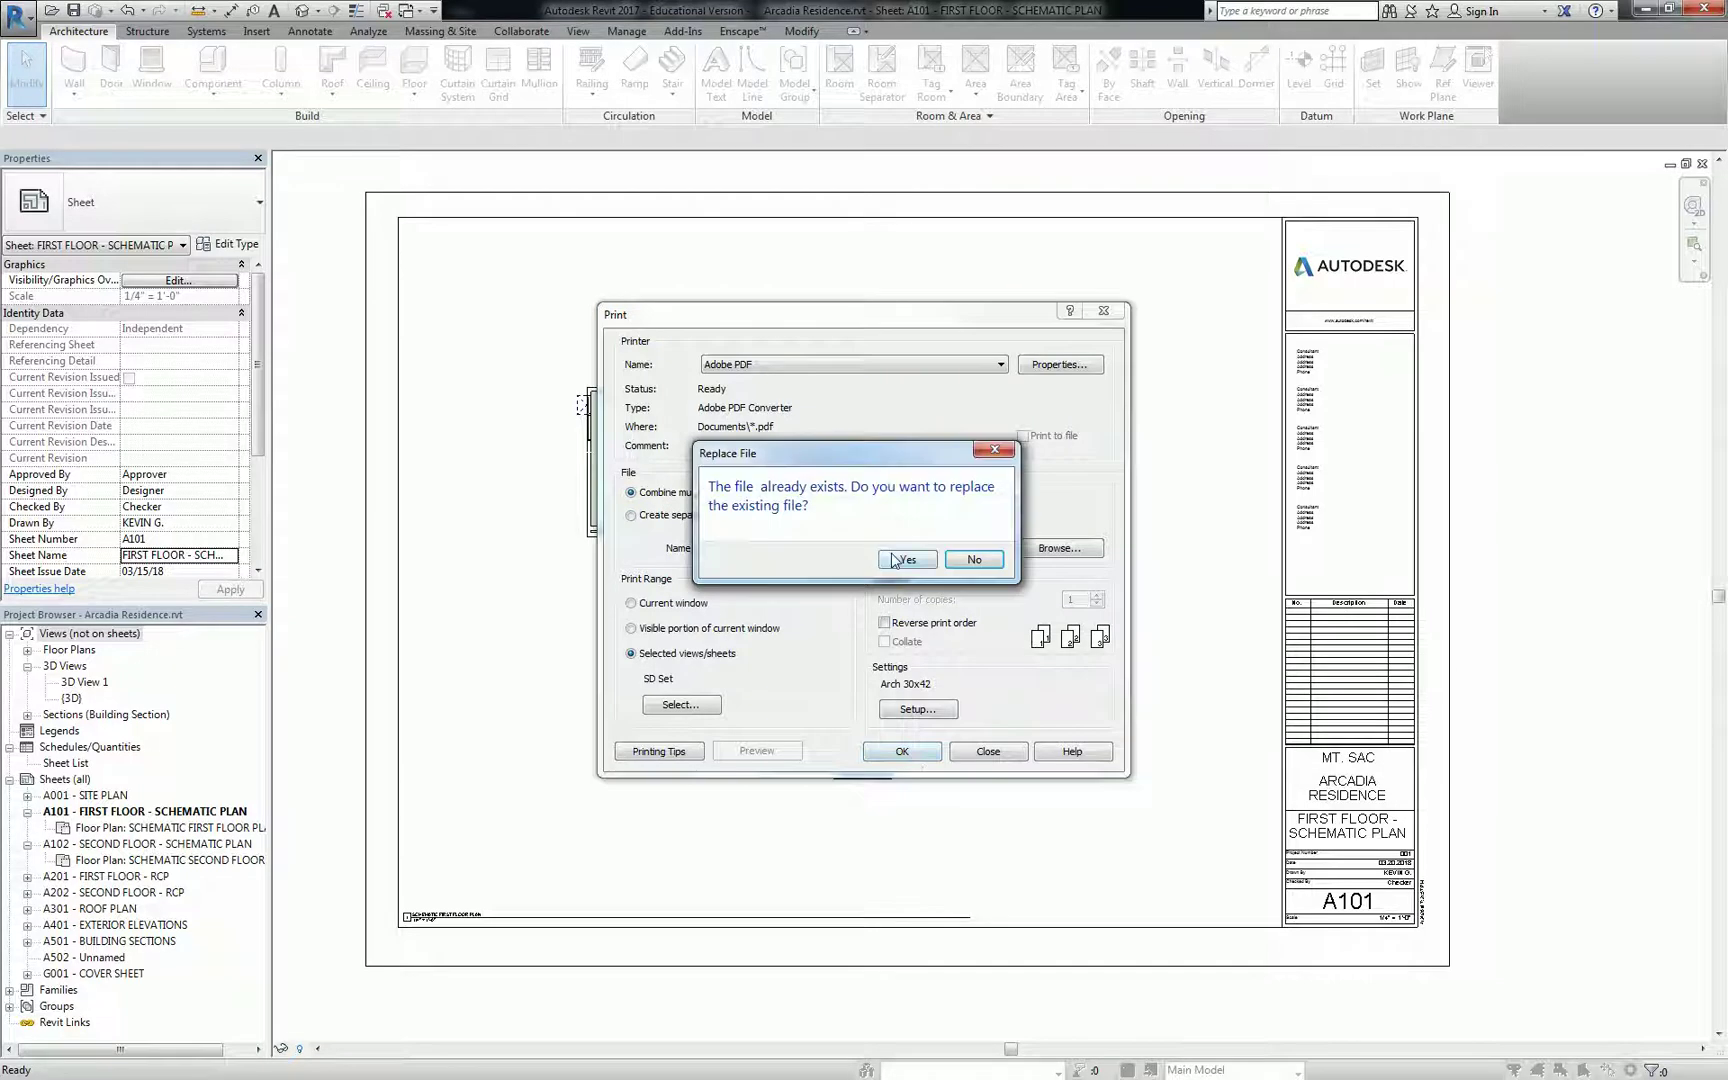
left_click(904, 560)
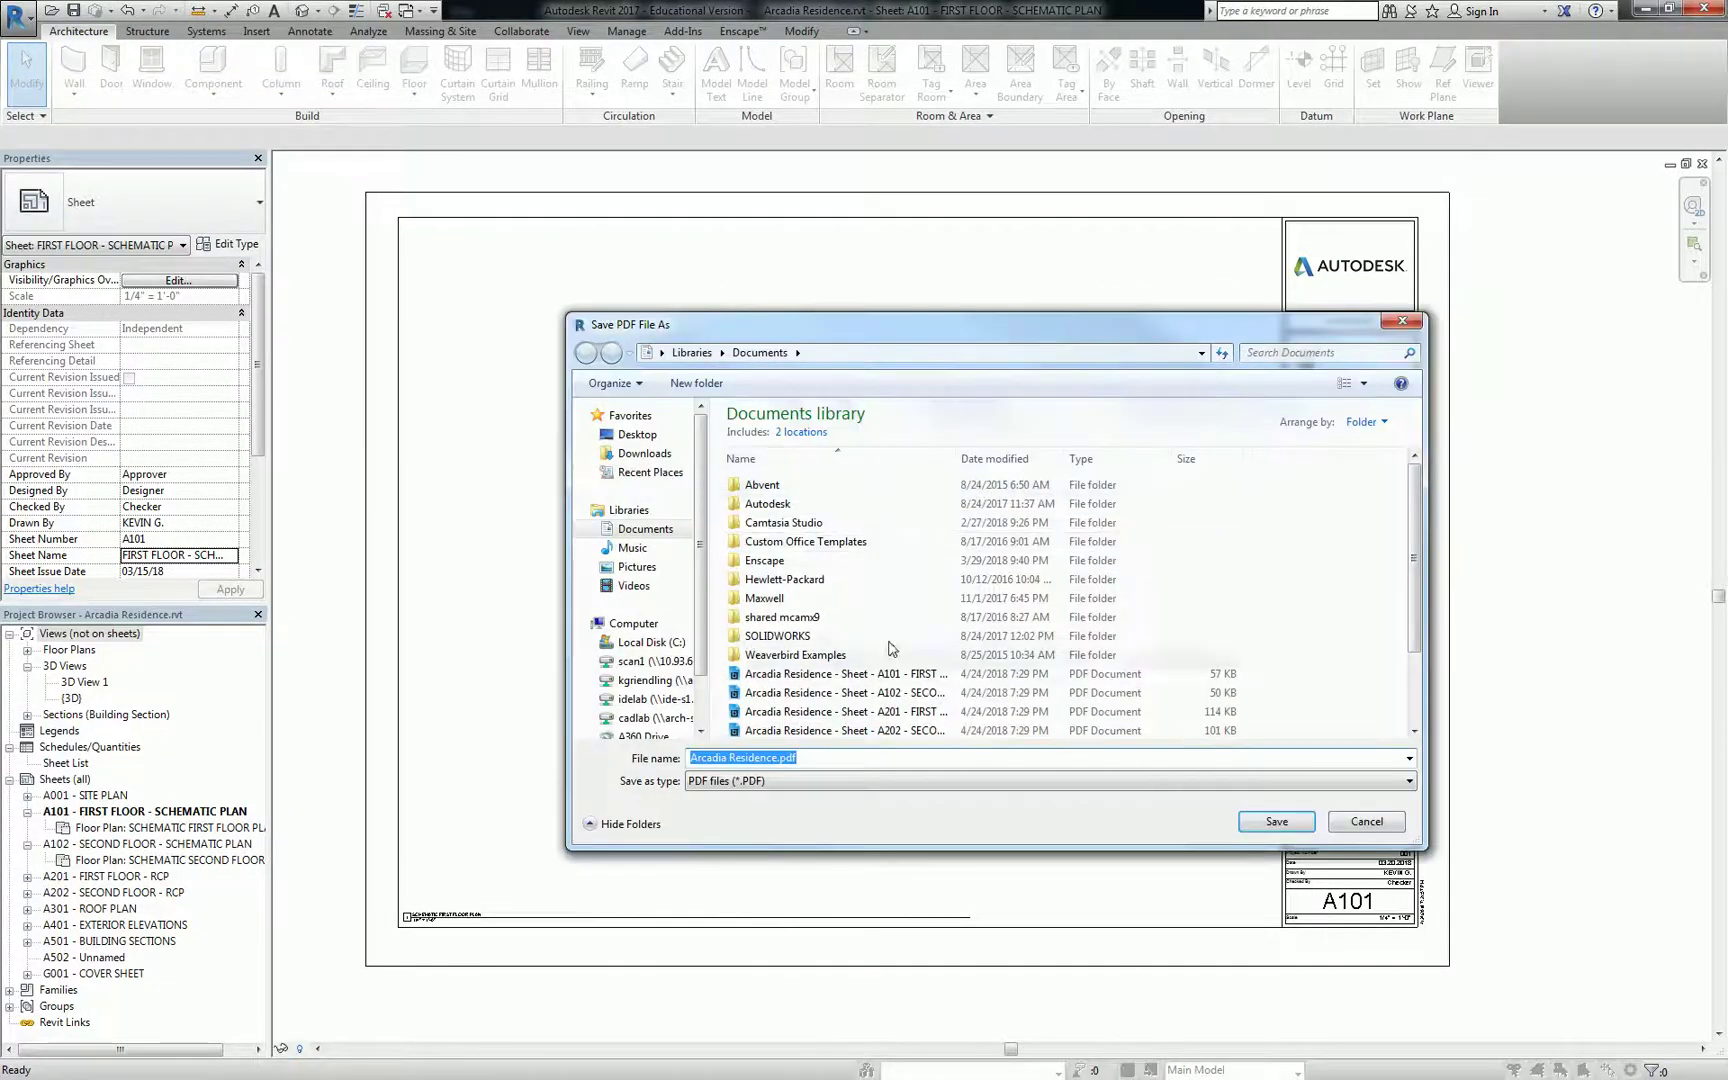
Step: Save the combined PDF as Arcadia Residence.pdf in the personal network home folder on drive S
scroll(660, 658, "down", 1)
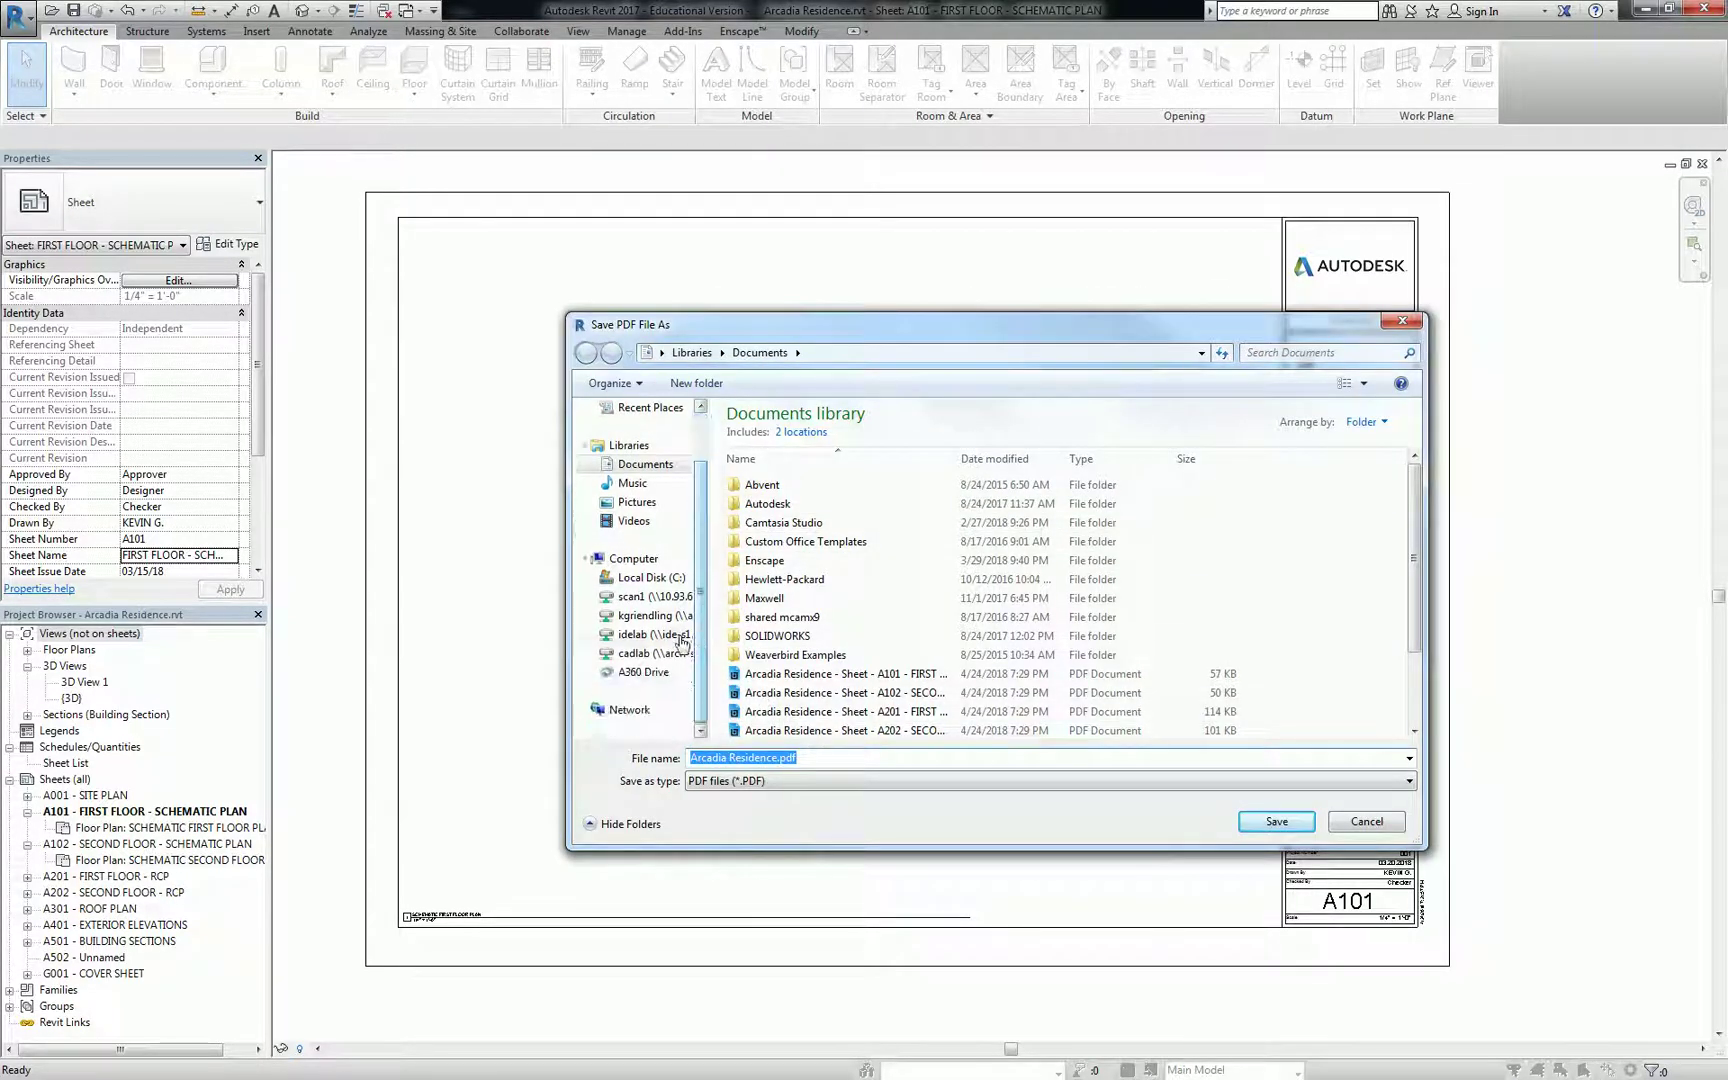
left_click(650, 615)
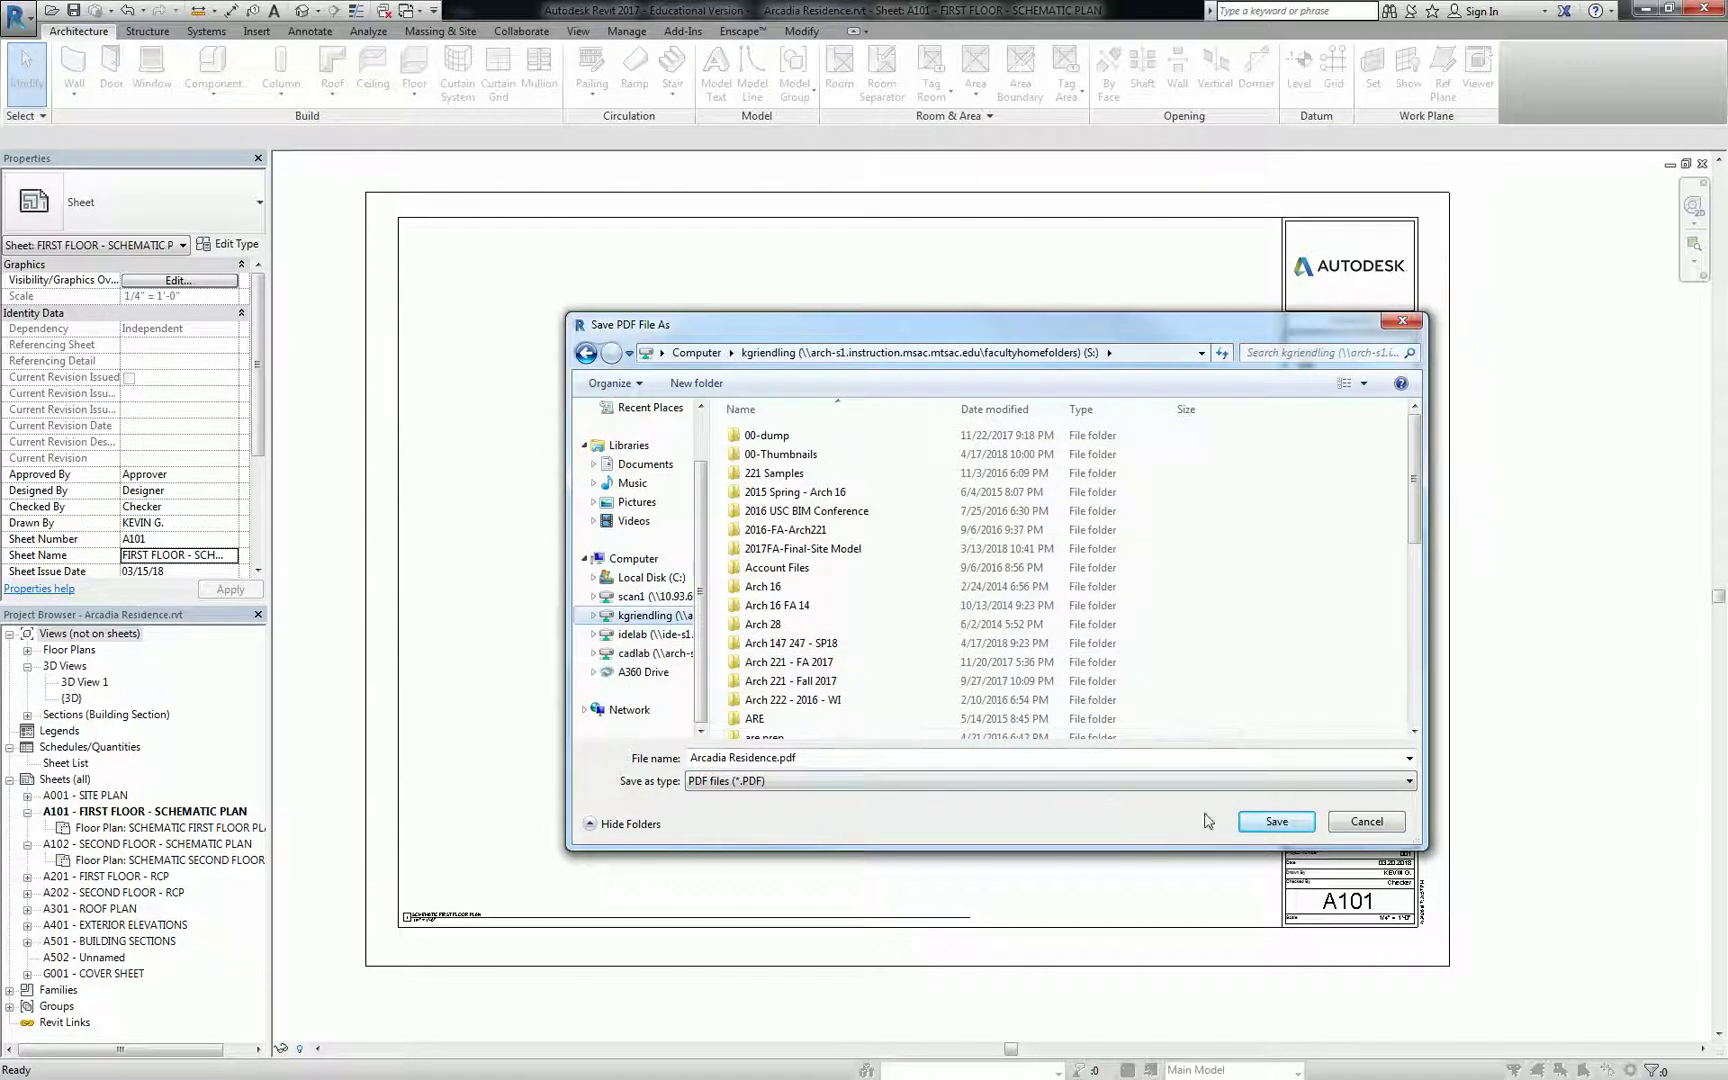
left_click(1262, 822)
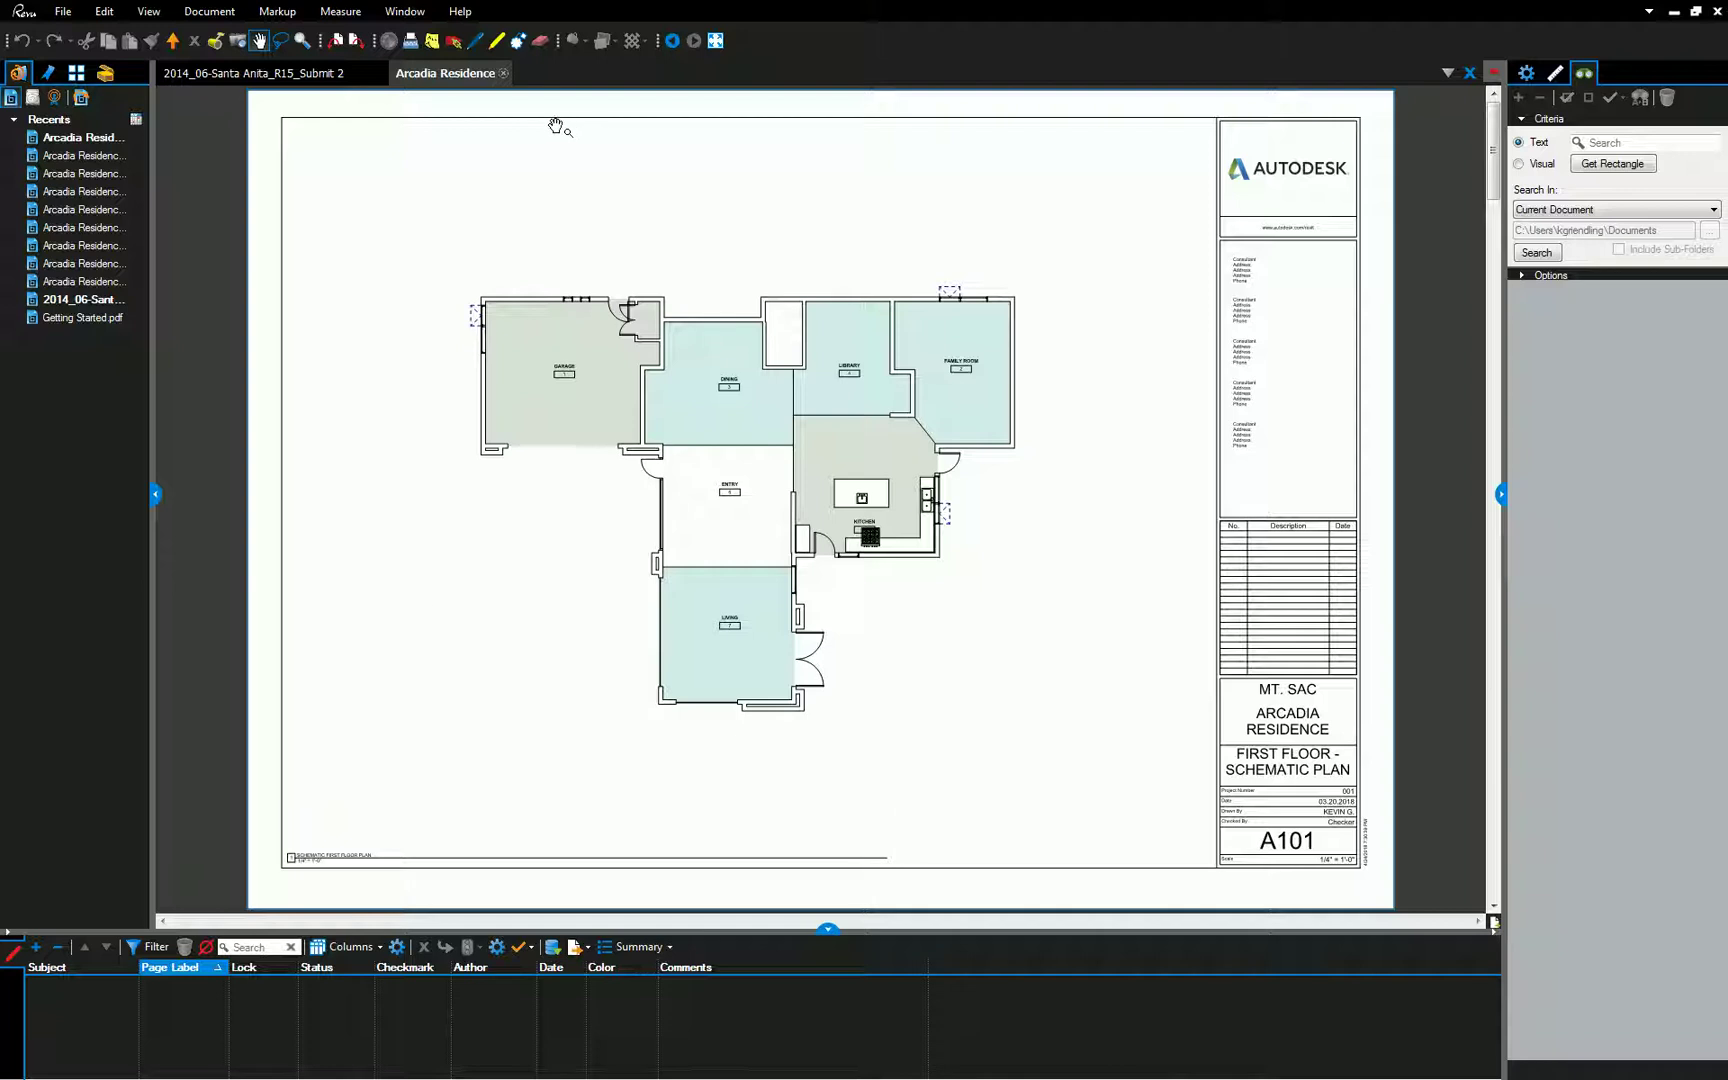
Step: Examine the combined Arcadia Residence PDF in Revu through its thumbnails and every page, ending back at the first sheet
left_click(77, 76)
scroll(66, 218, "down", 3)
scroll(72, 206, "up", 3)
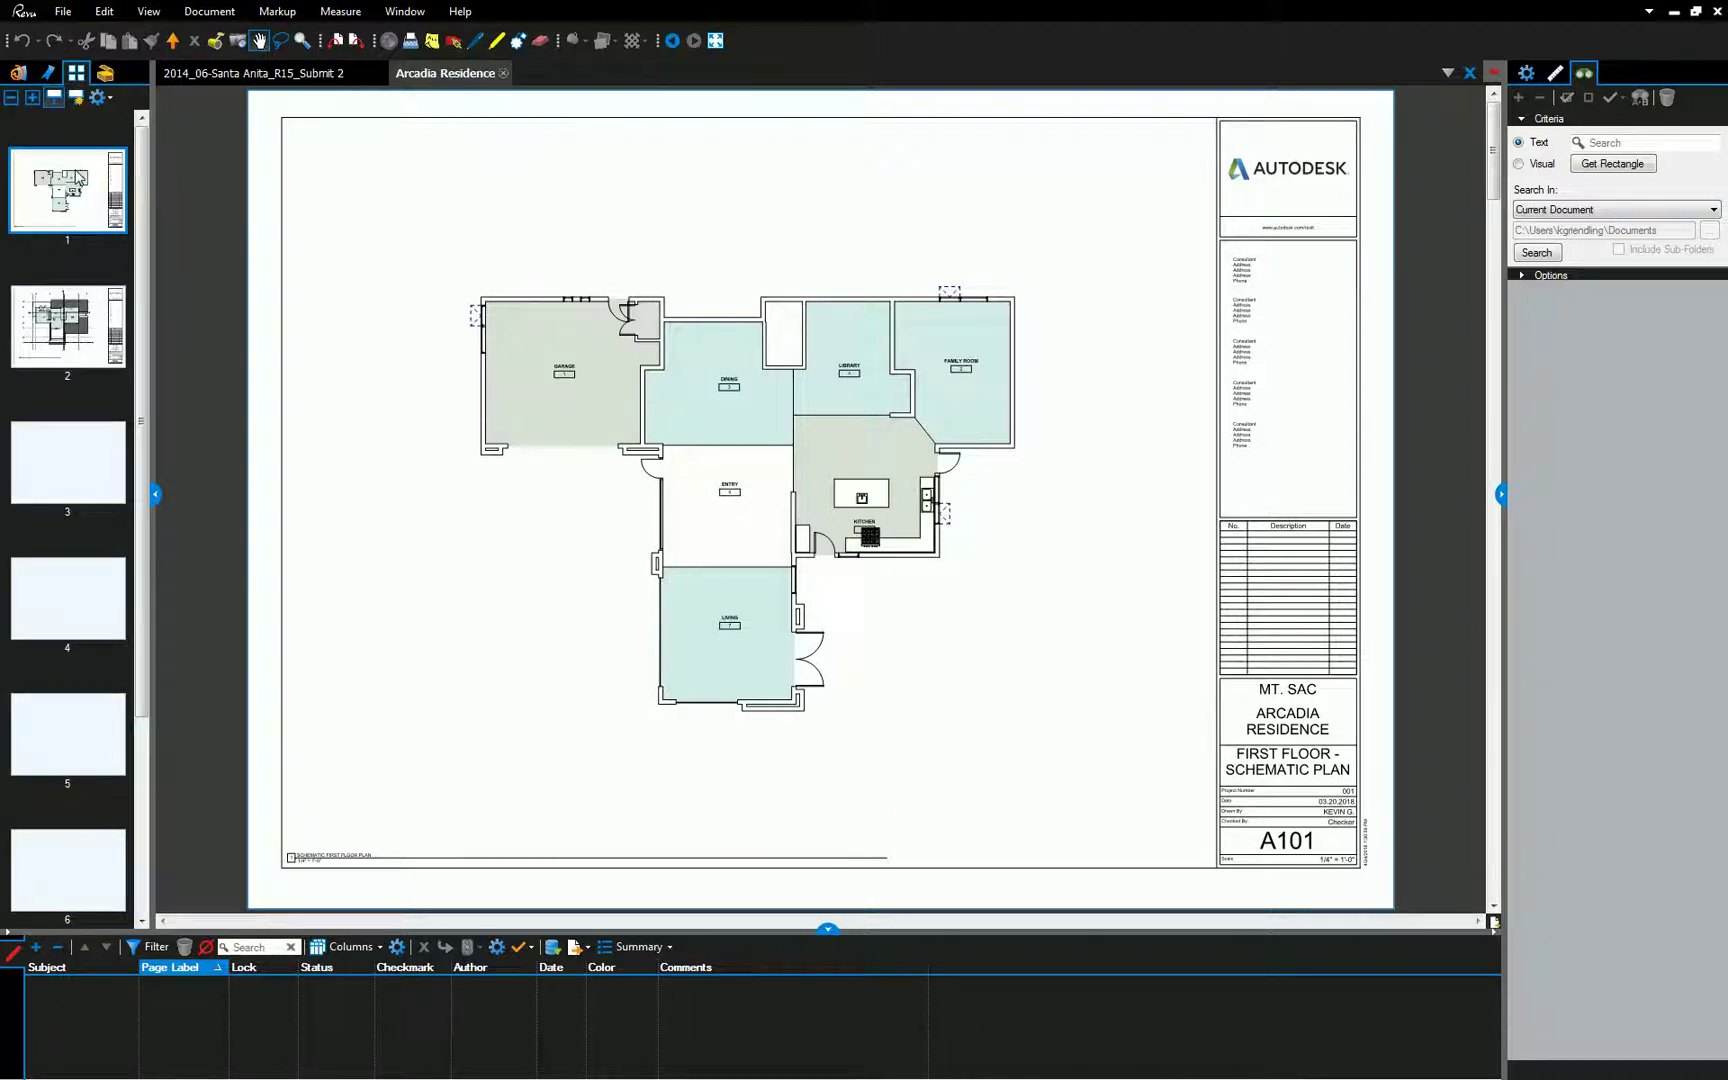
key("Page_Down")
key("Page_Down")
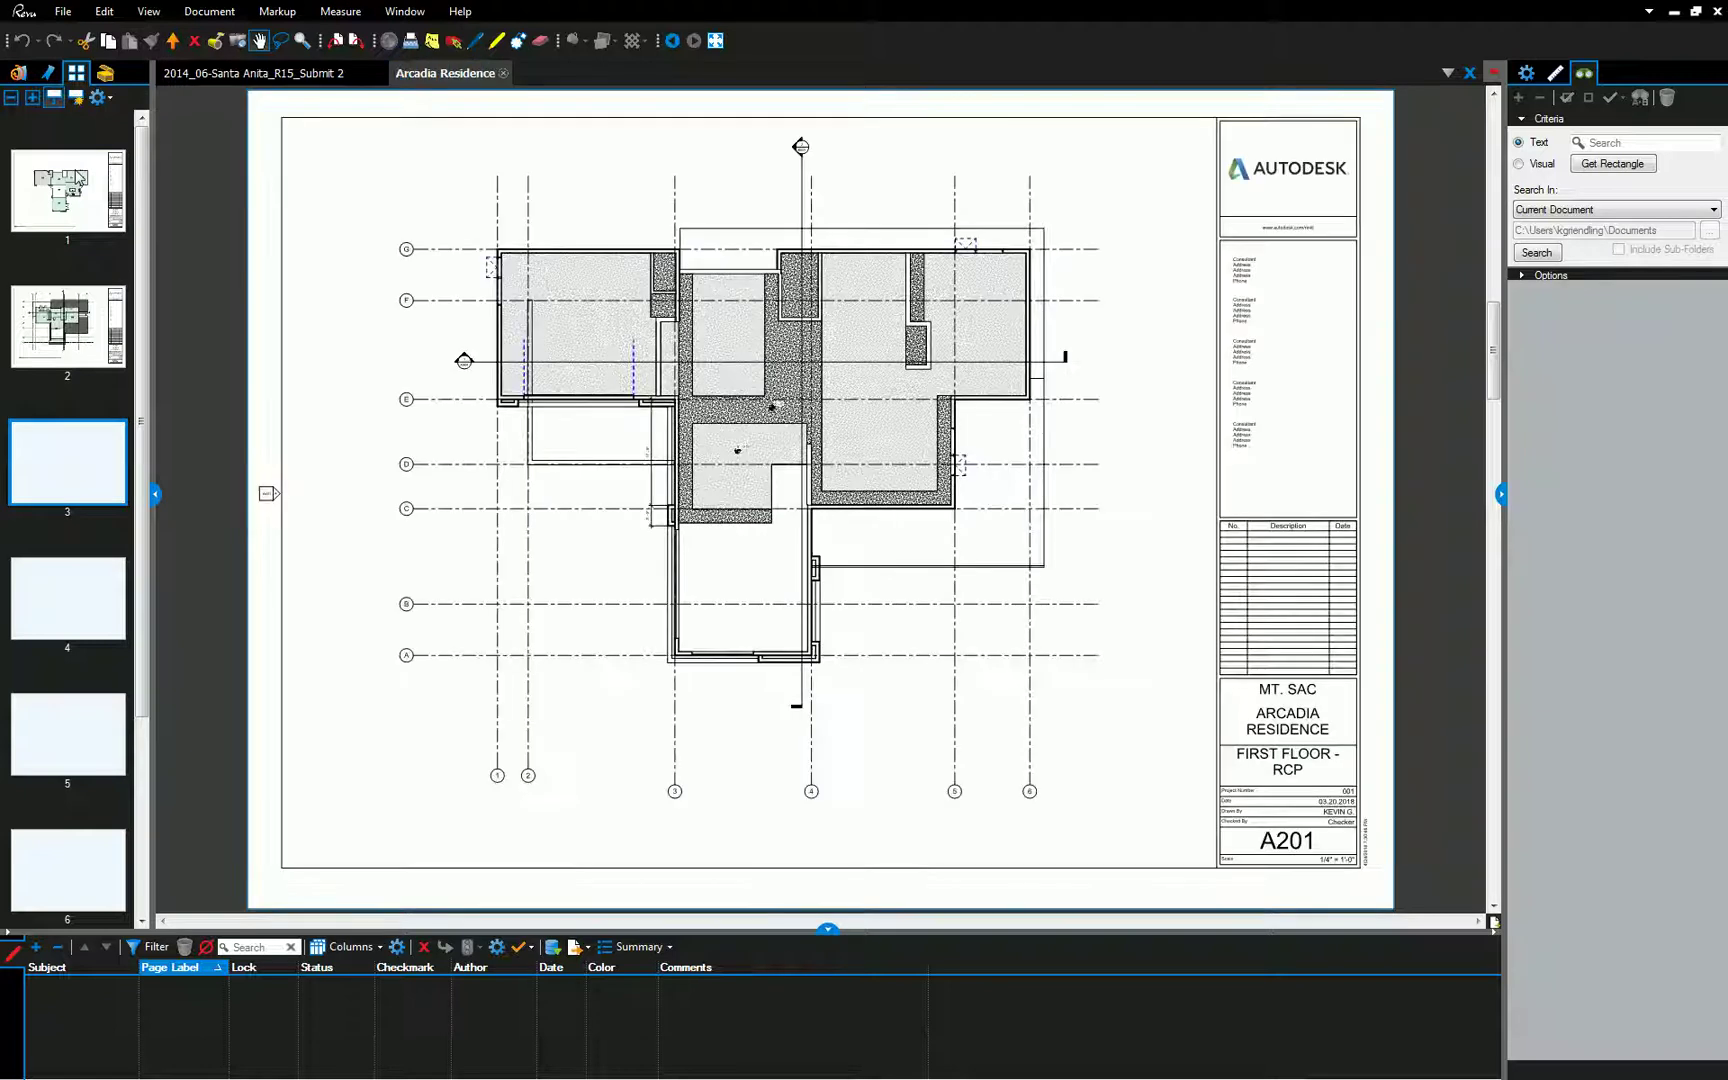
key("Page_Down")
key("Page_Down")
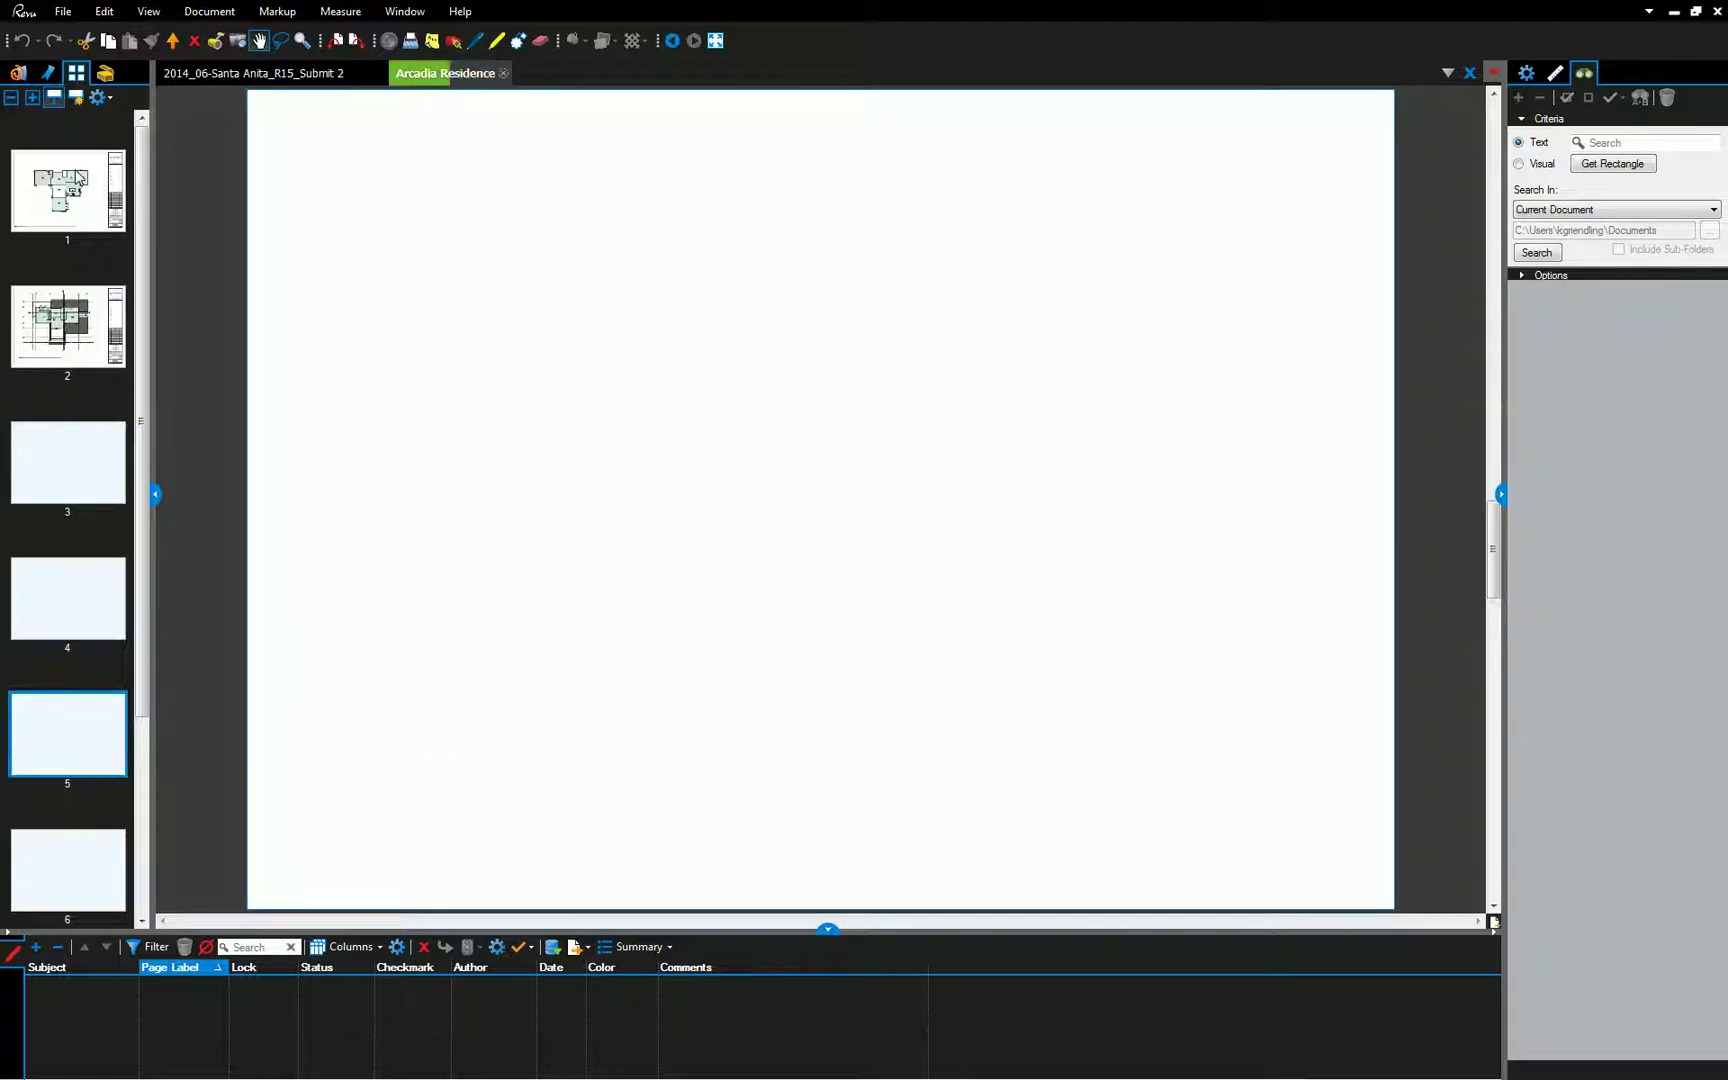
key("Page_Down")
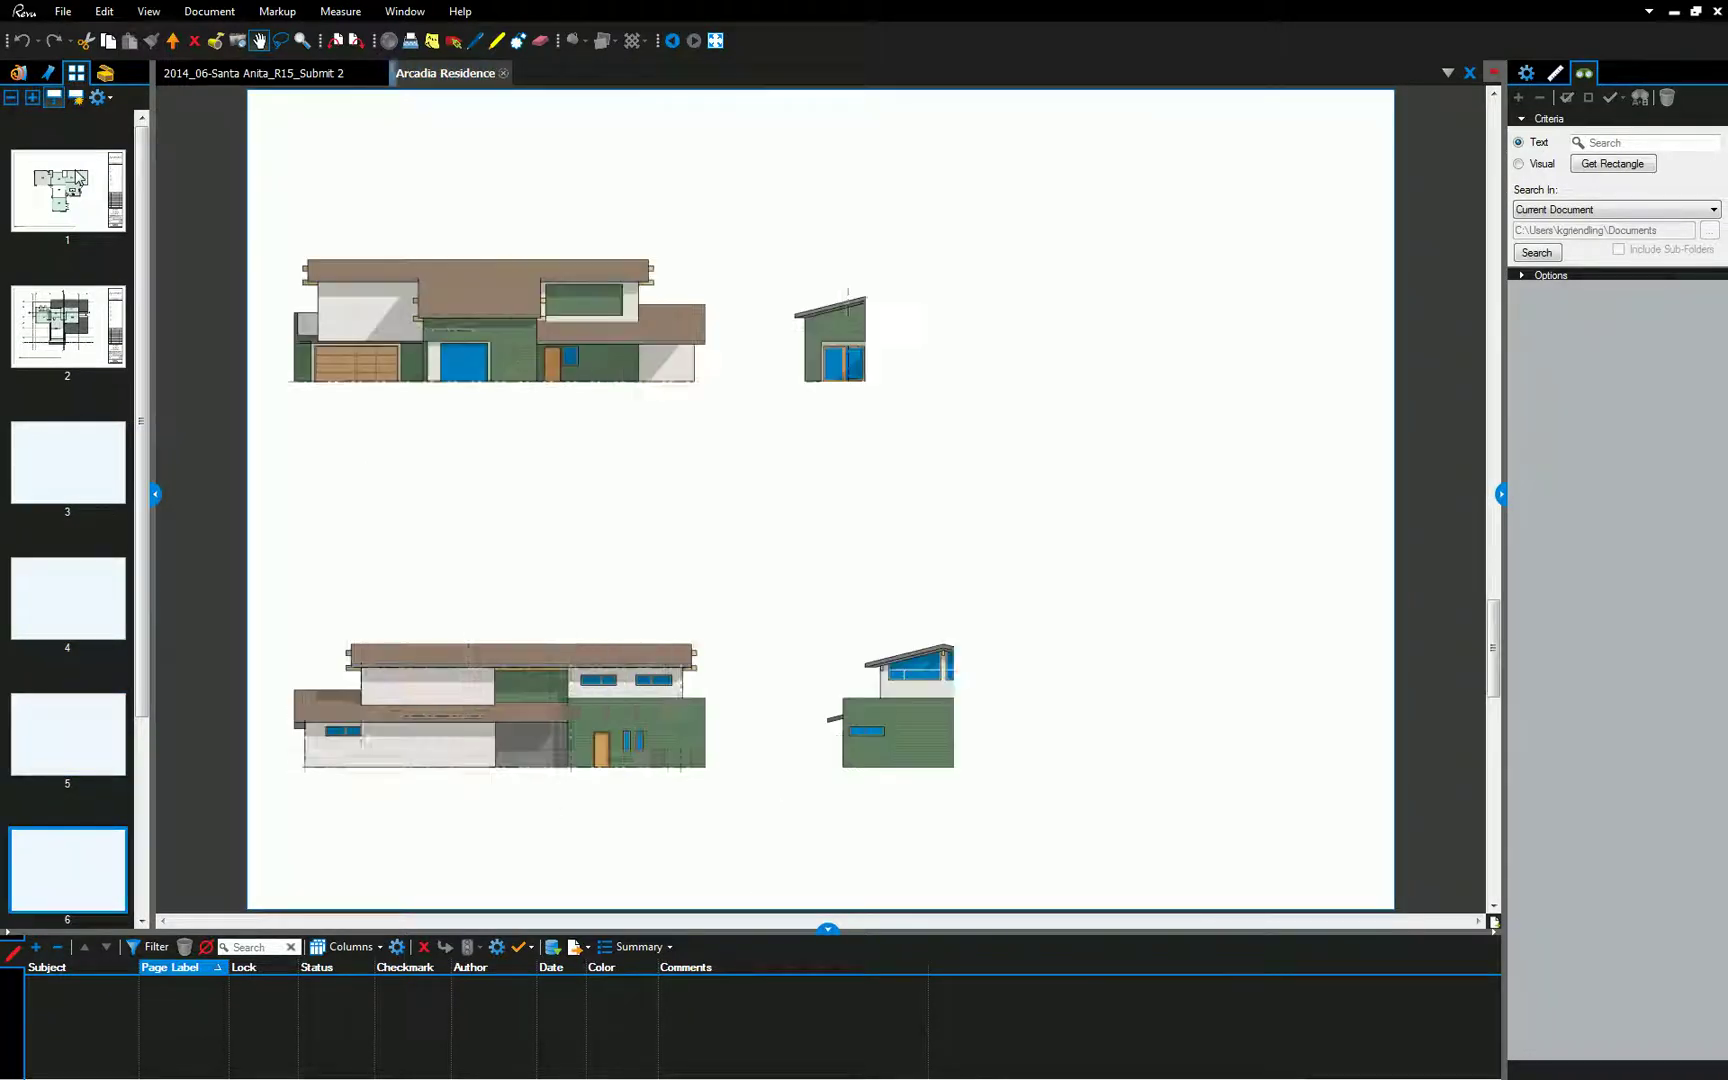
key("Page_Down")
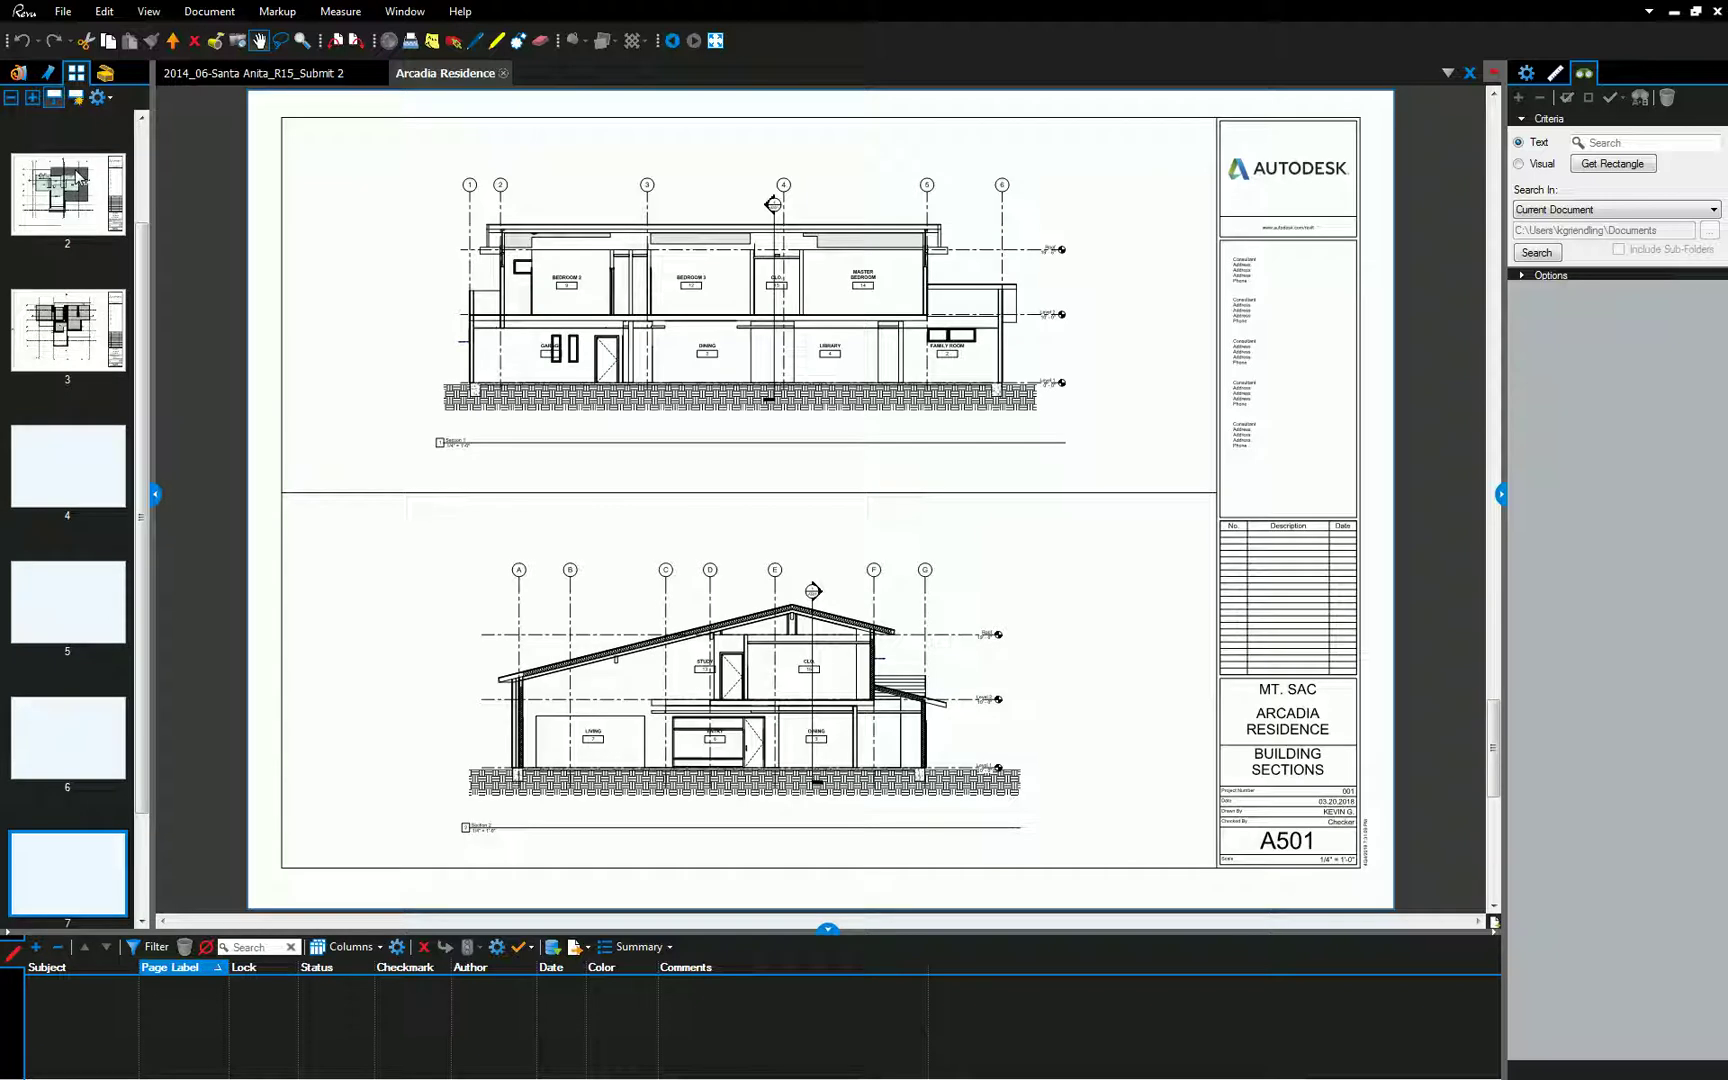
key("Page_Down")
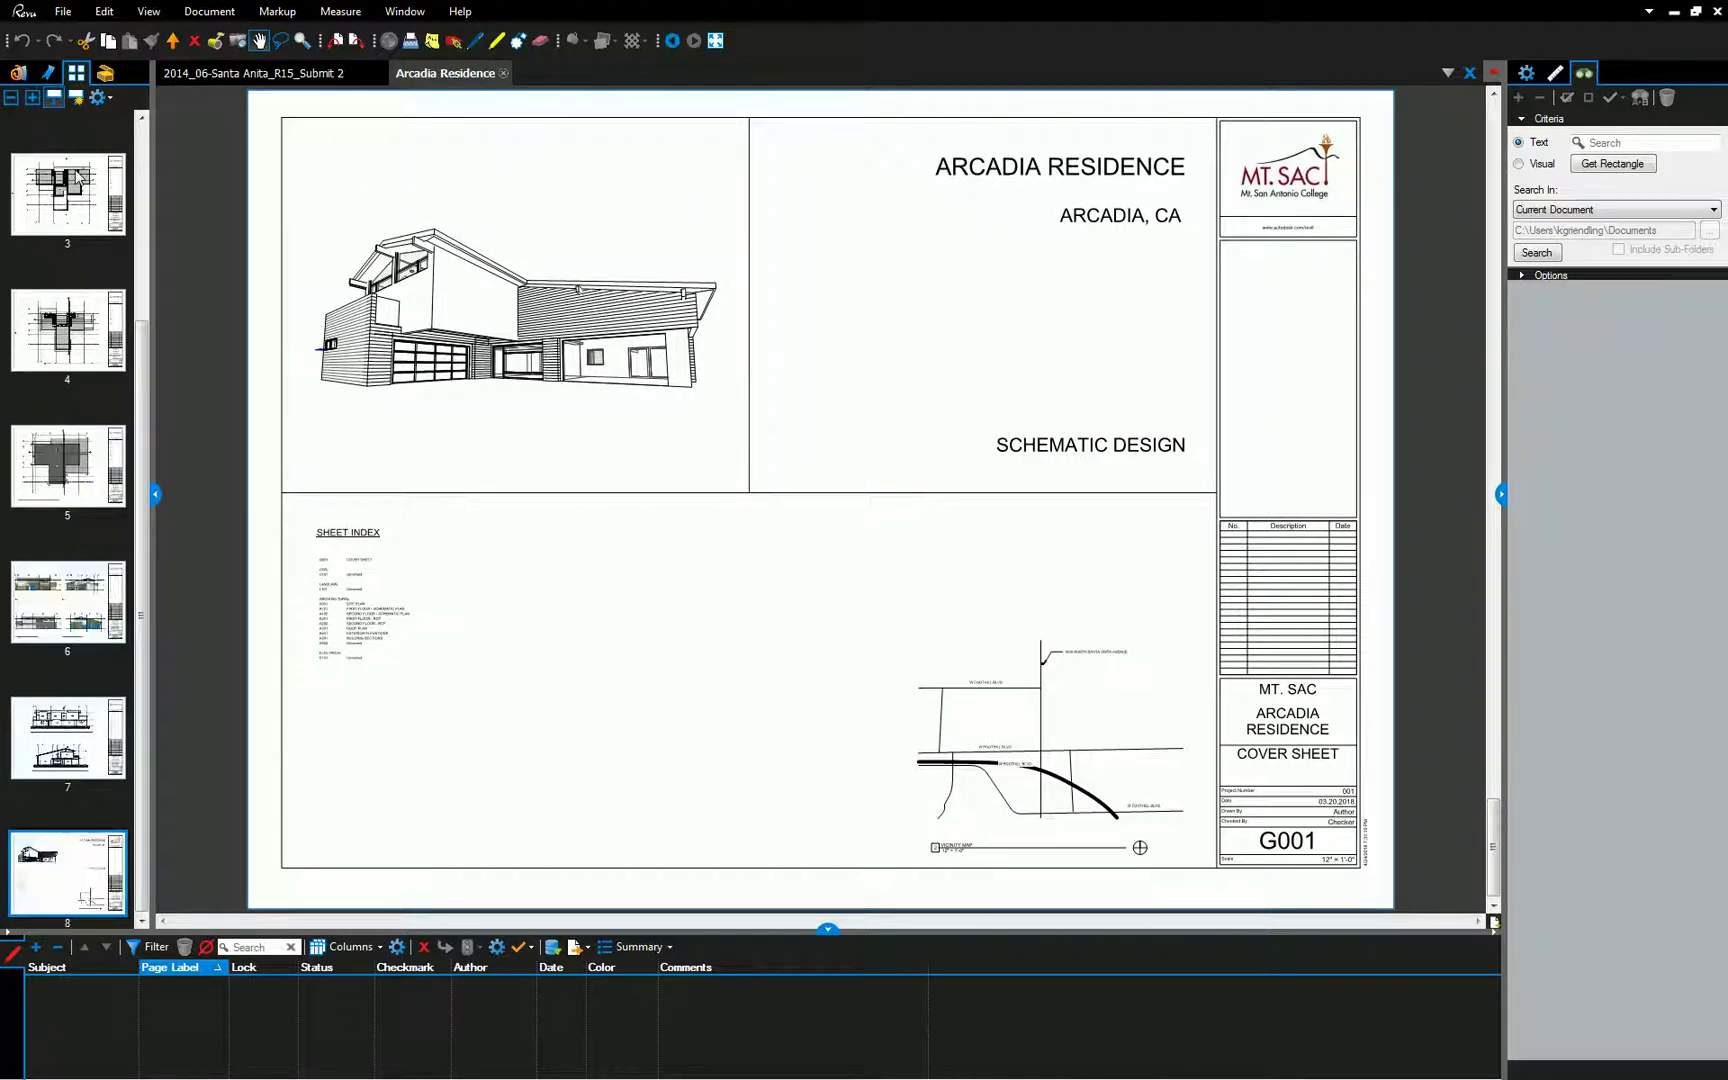
key("Home")
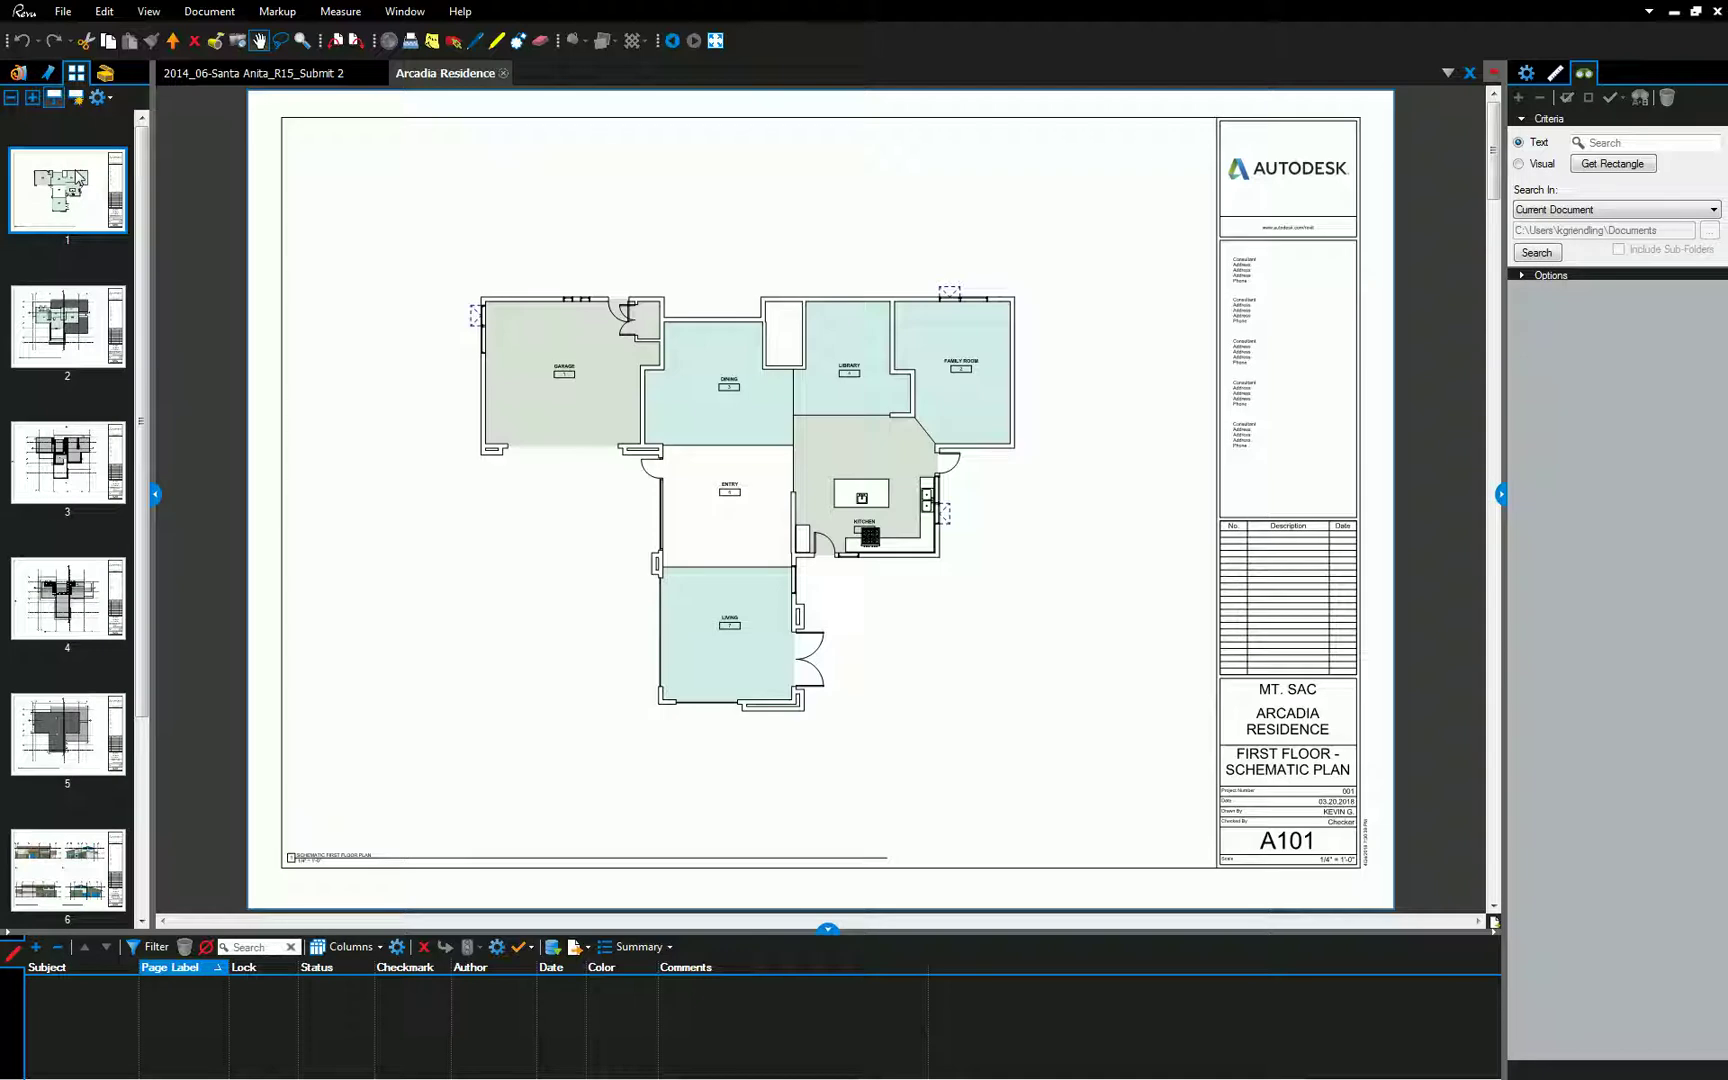